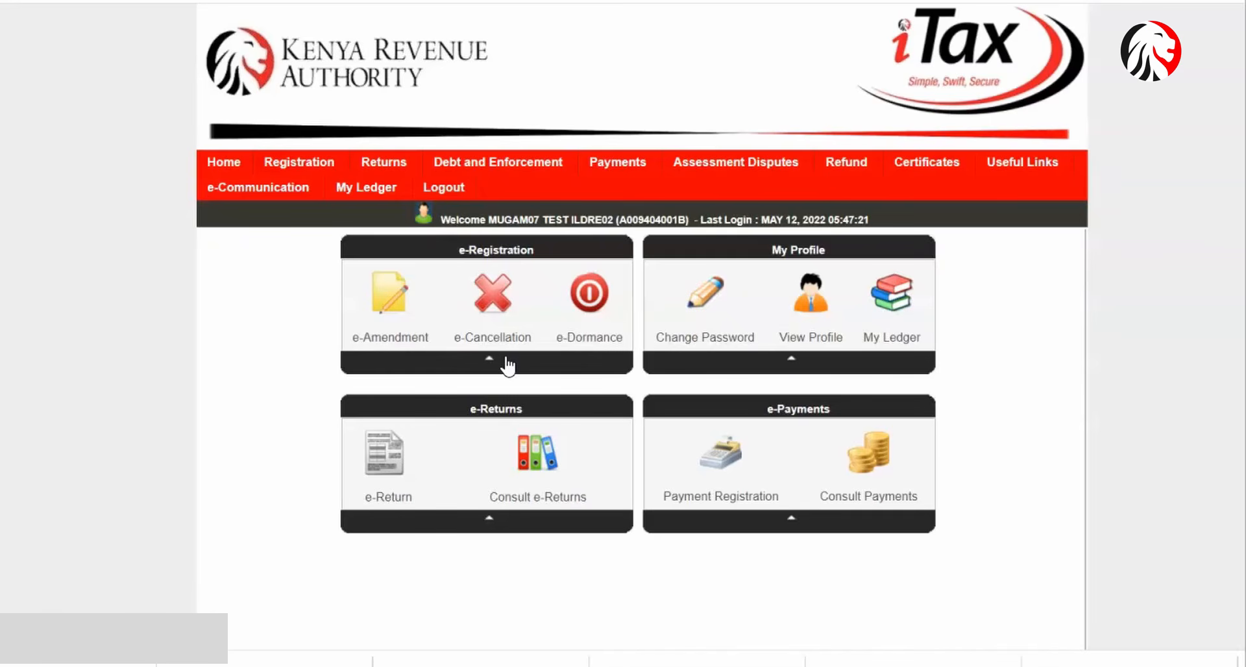
- Download the amended Income Tax - Resident Individual return form for the period starting 01/01/2021
{"action": "mouse_move", "coordinate": [391, 167]}
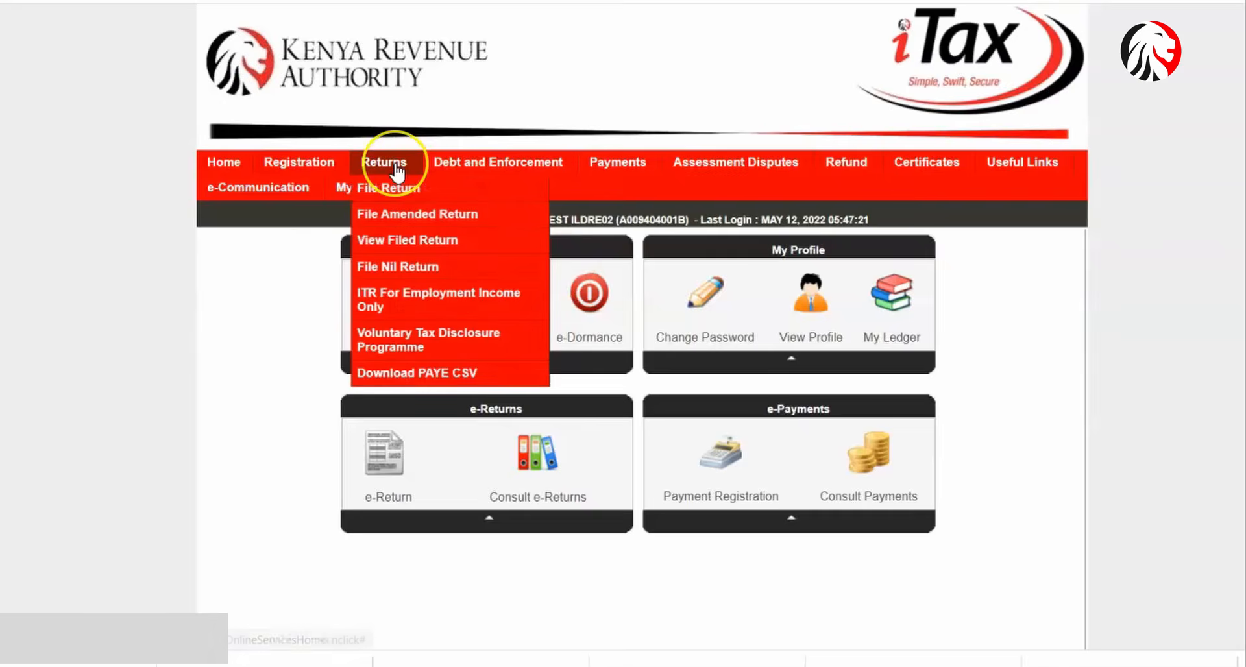
{"action": "left_click", "coordinate": [392, 214]}
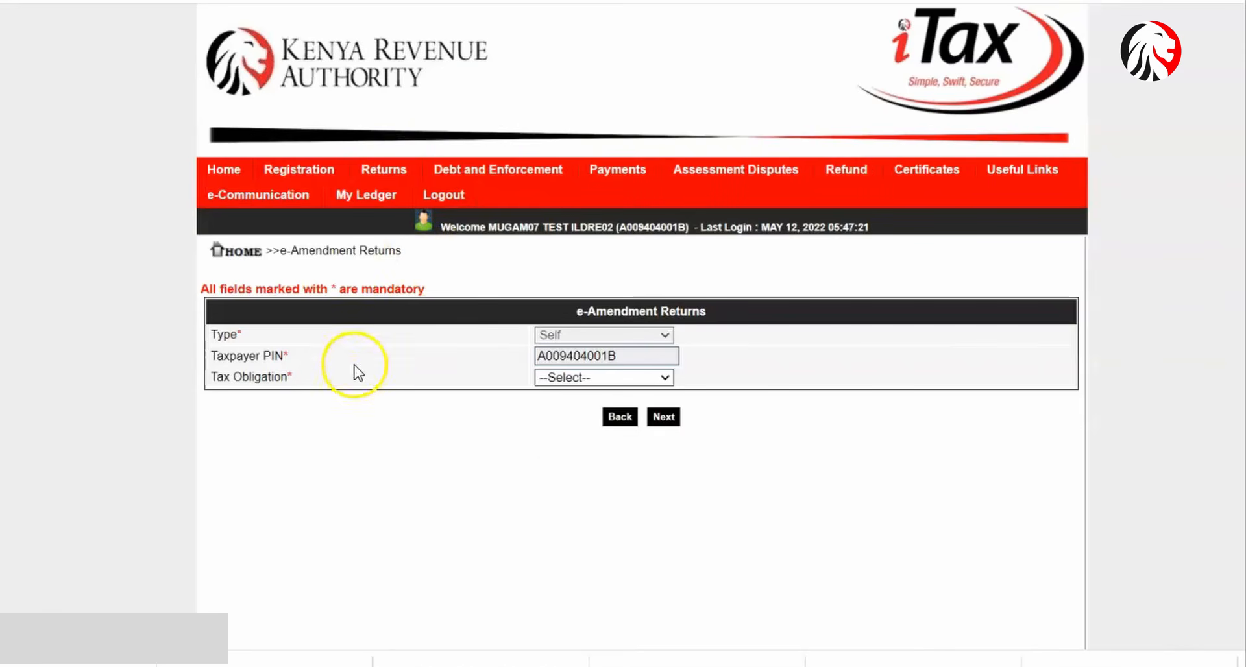
{"action": "left_click", "coordinate": [556, 378]}
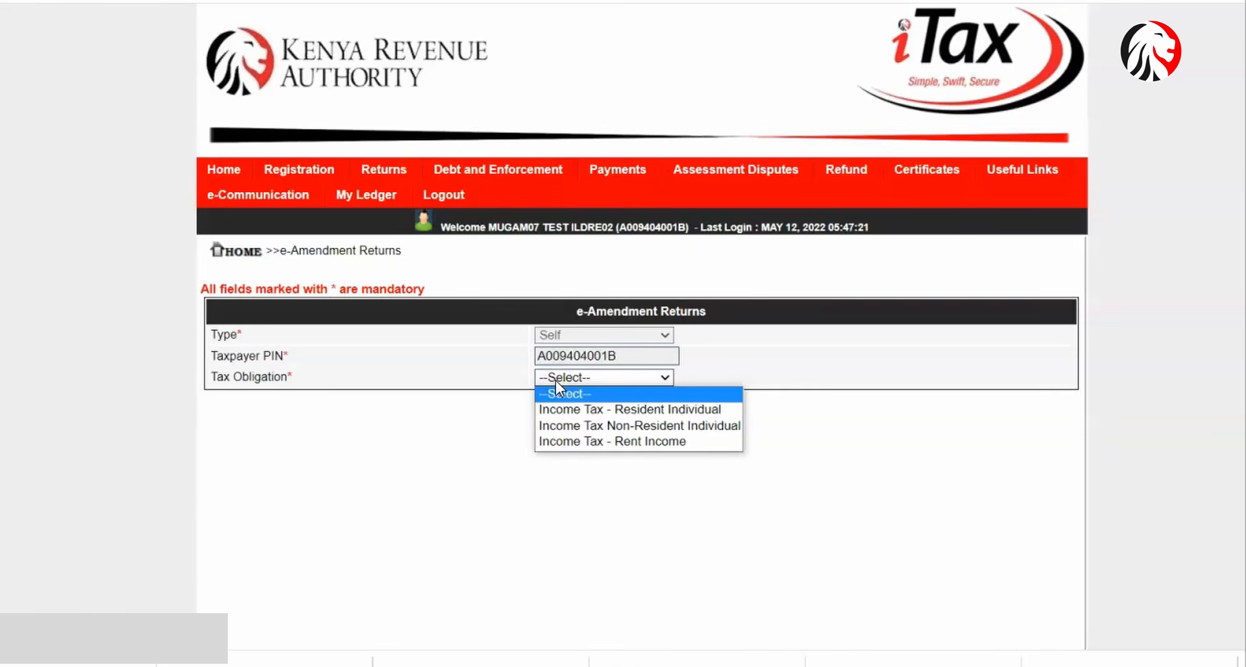
{"action": "left_click", "coordinate": [570, 411]}
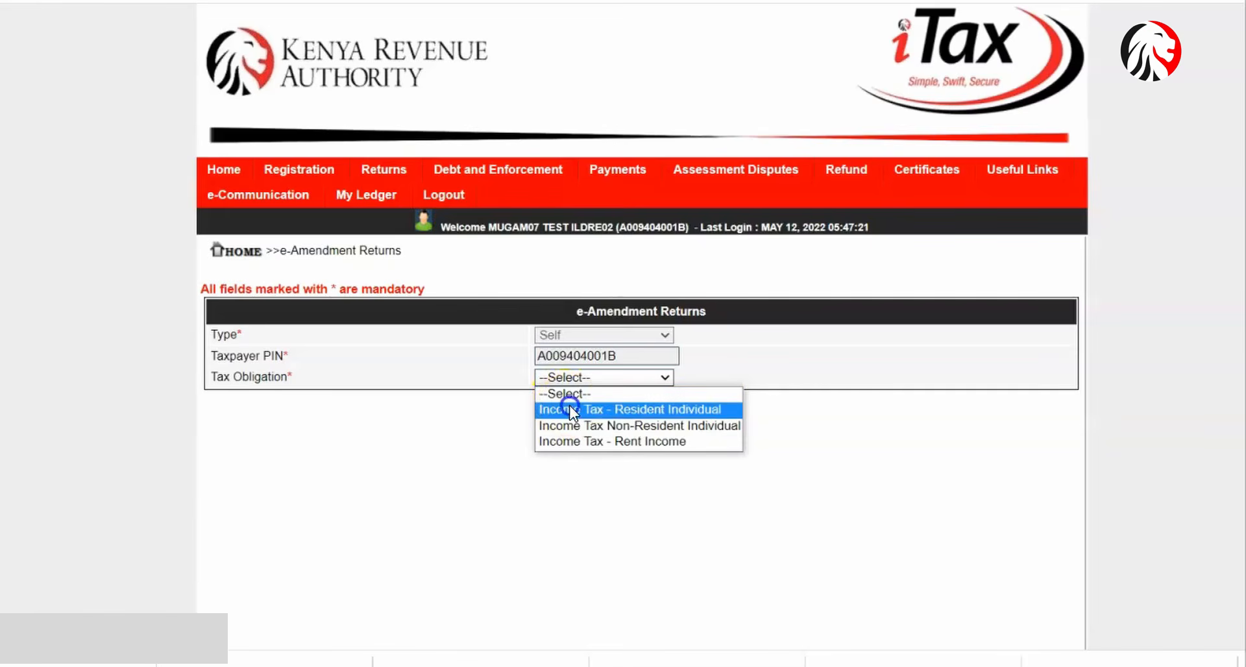
{"action": "left_click", "coordinate": [663, 416]}
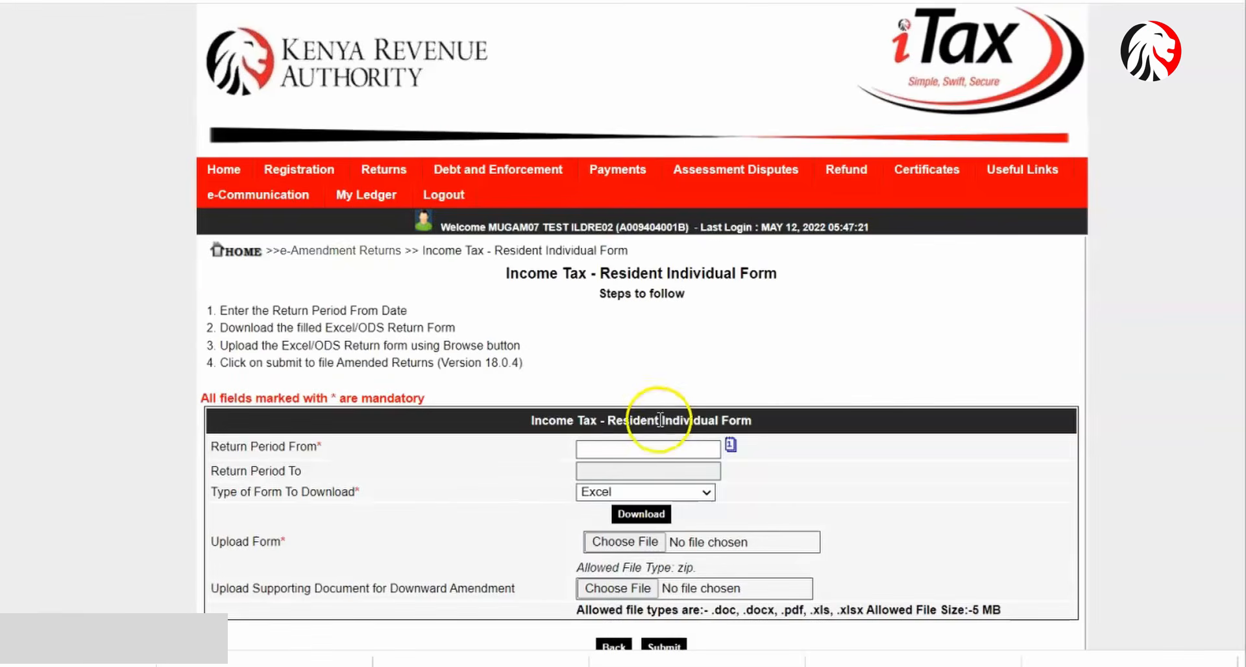
{"action": "left_click", "coordinate": [649, 449]}
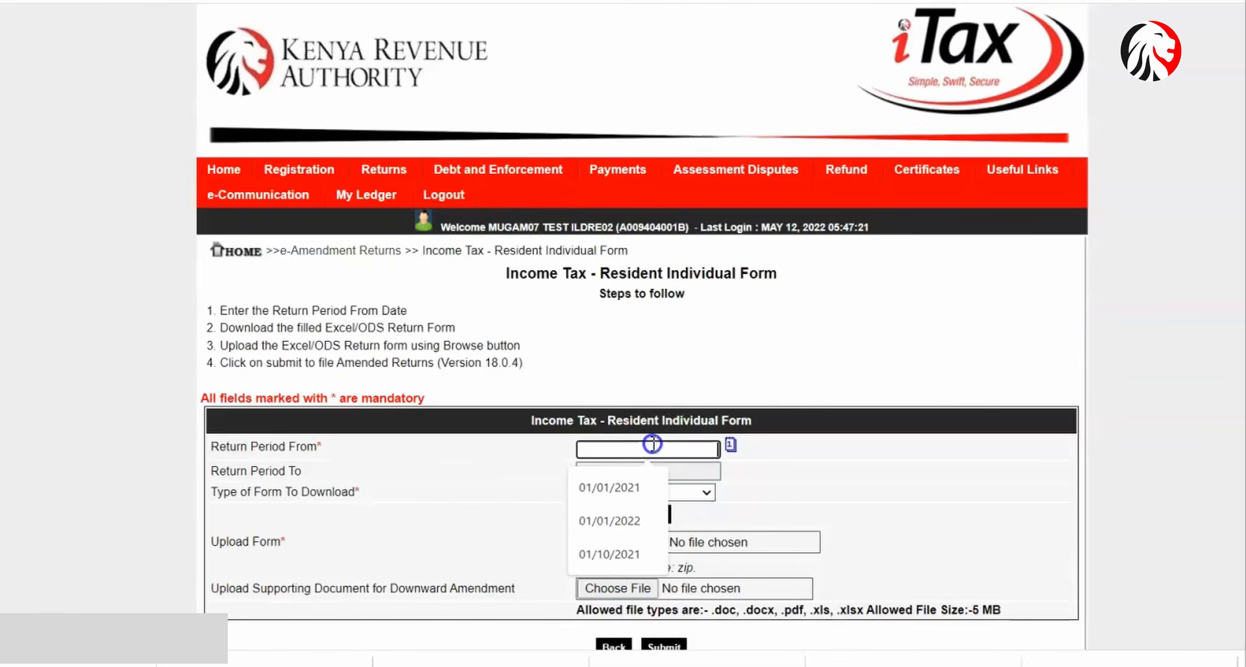
{"action": "left_click", "coordinate": [653, 488]}
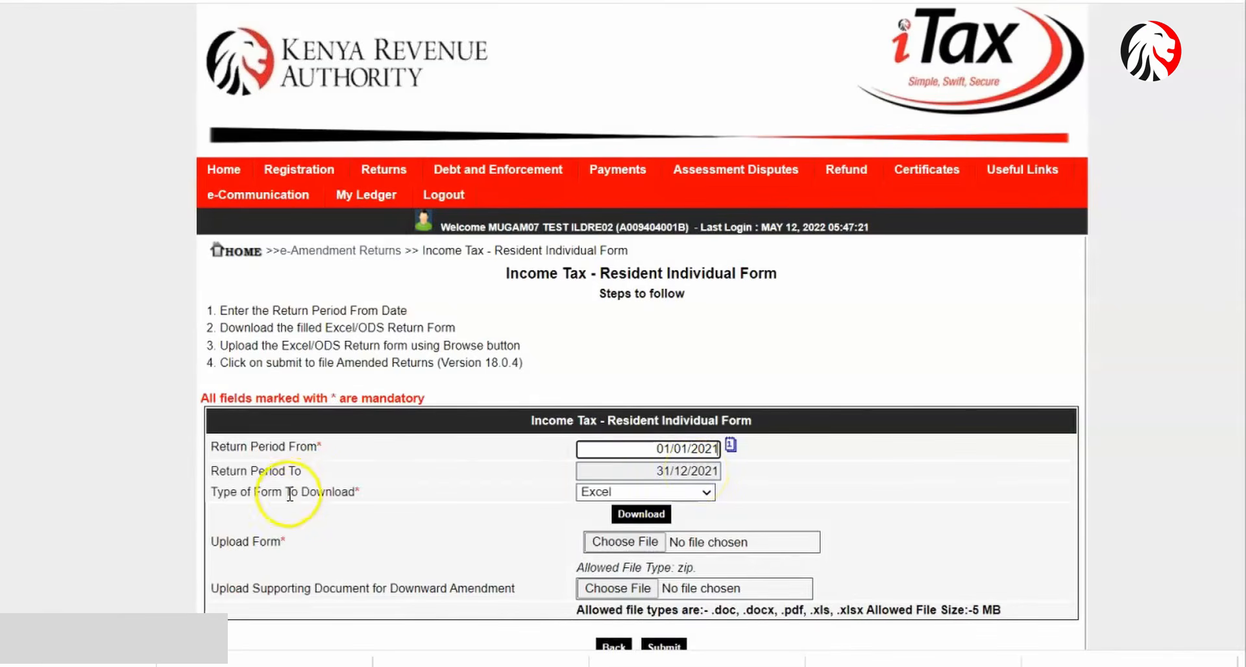
{"action": "left_click", "coordinate": [641, 517]}
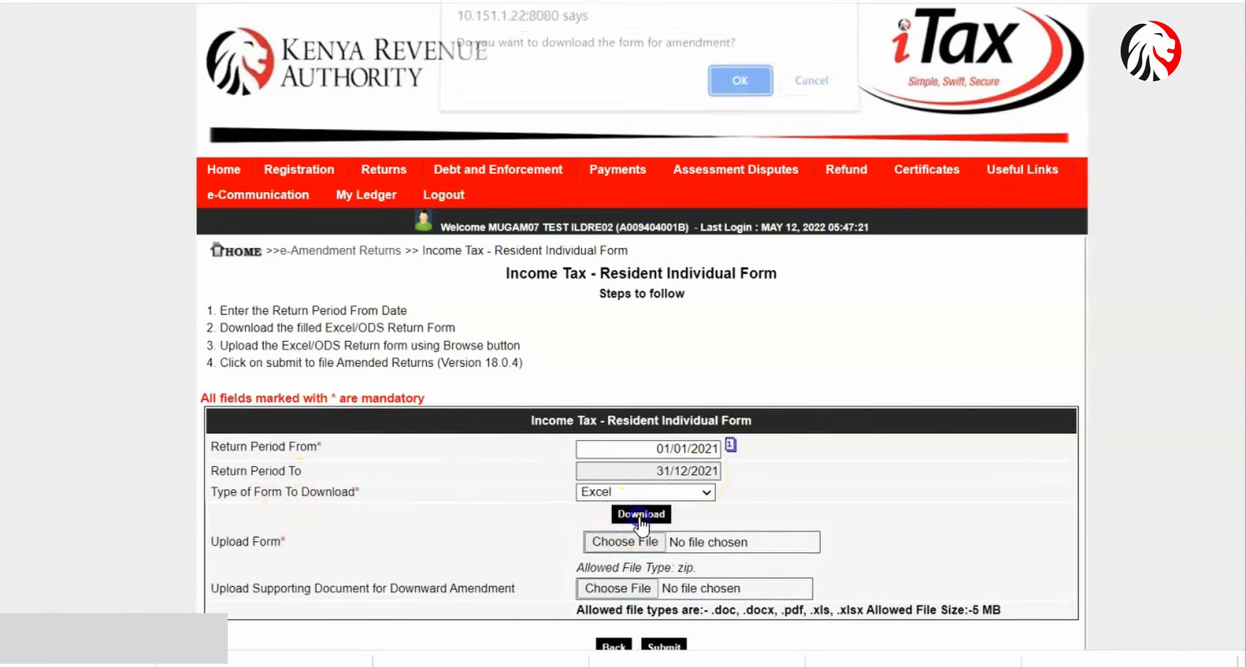
{"action": "left_click", "coordinate": [754, 89]}
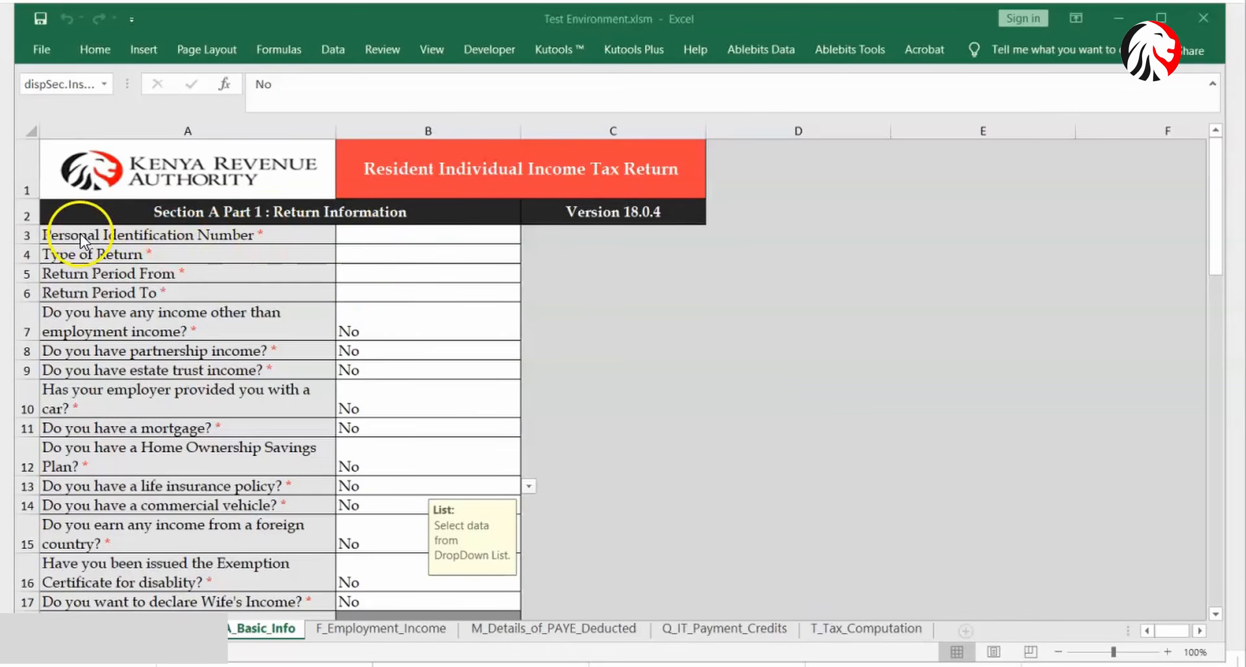
- Enter the taxpayer PIN in B3 and set the return type to Amended
{"action": "left_click", "coordinate": [356, 235]}
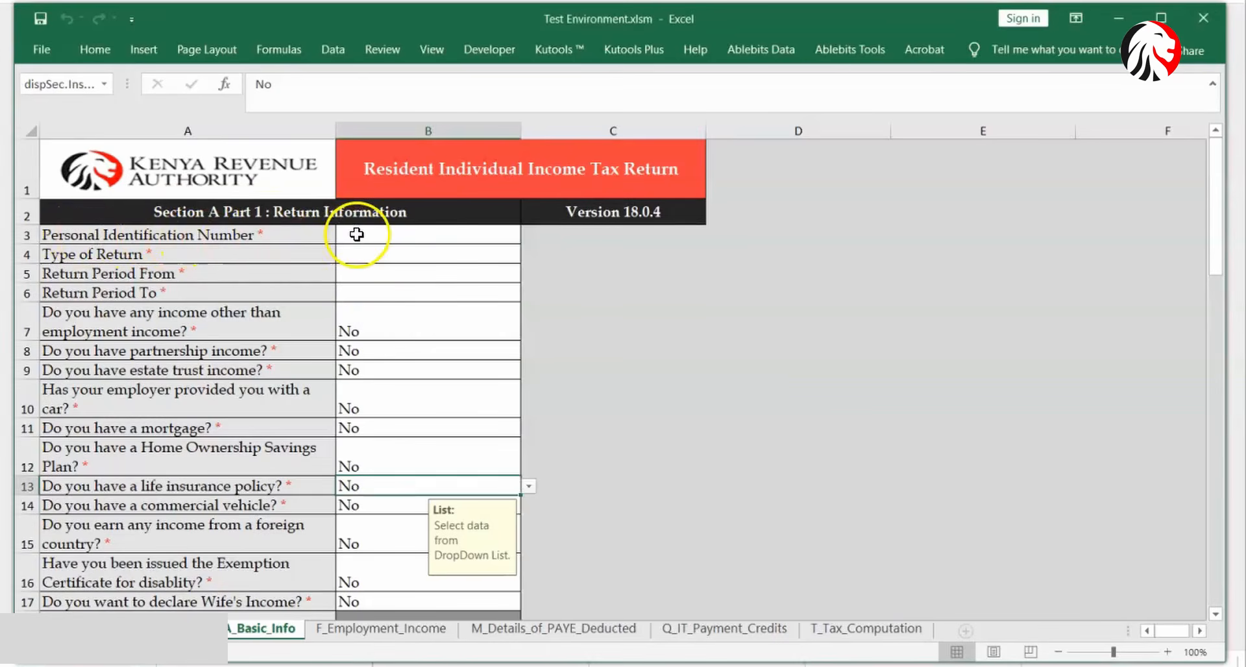
{"action": "left_click", "coordinate": [357, 234]}
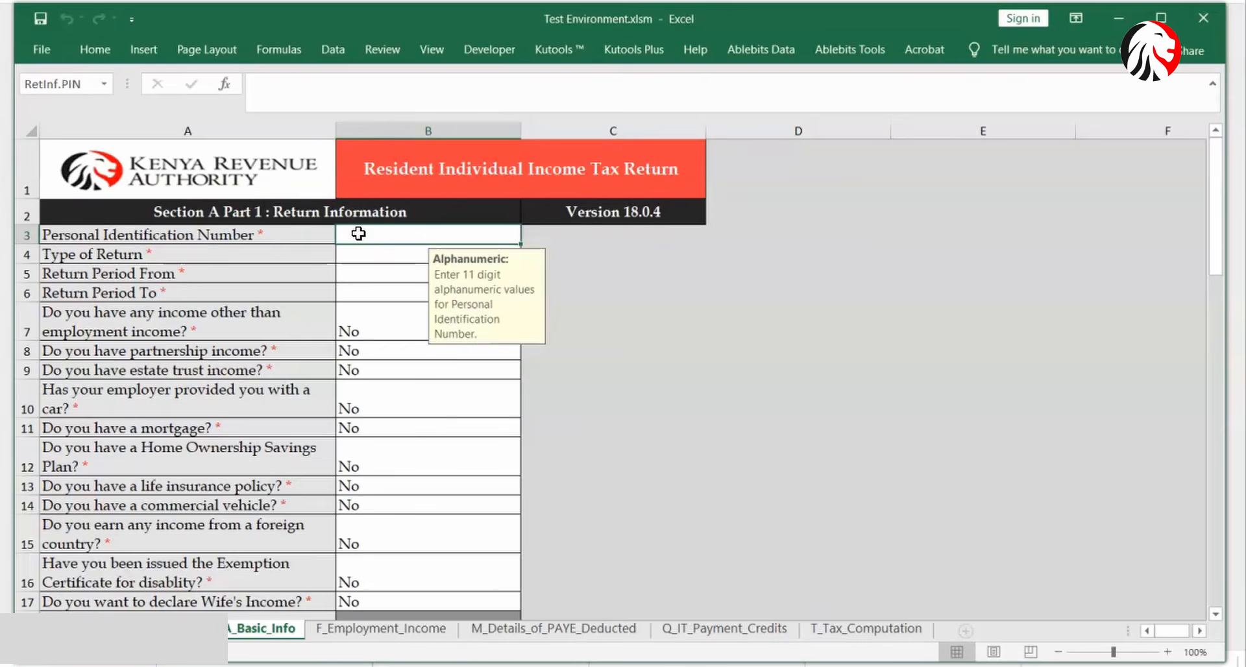
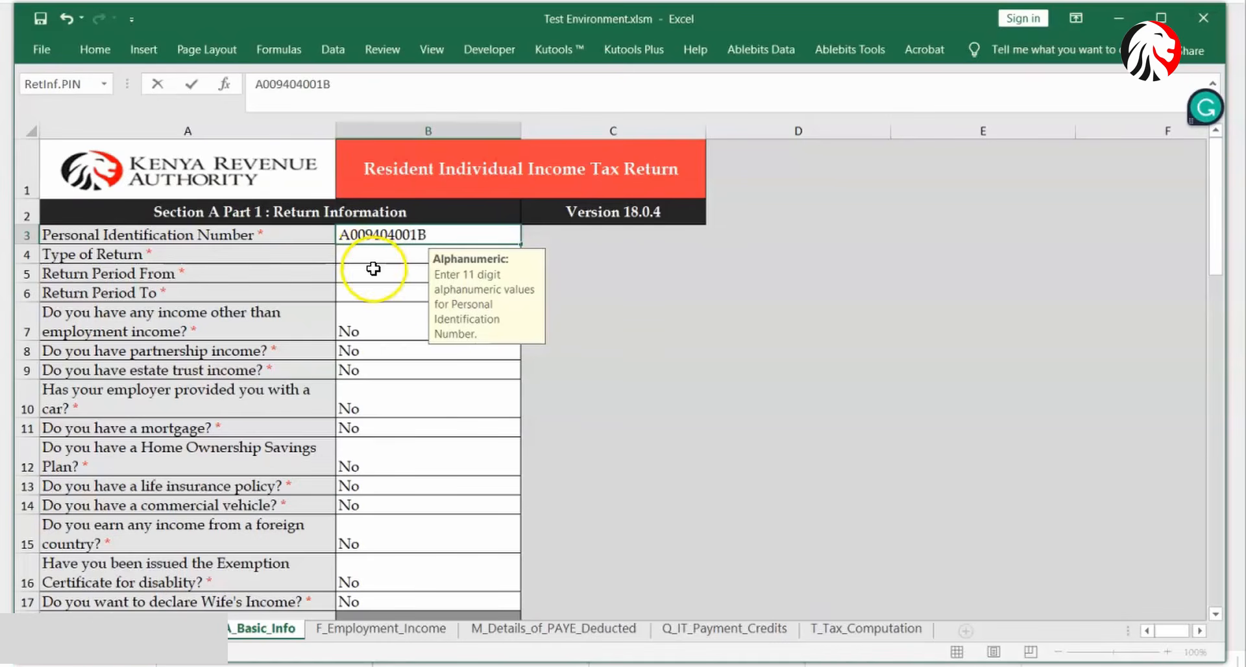
{"action": "left_click", "coordinate": [380, 260]}
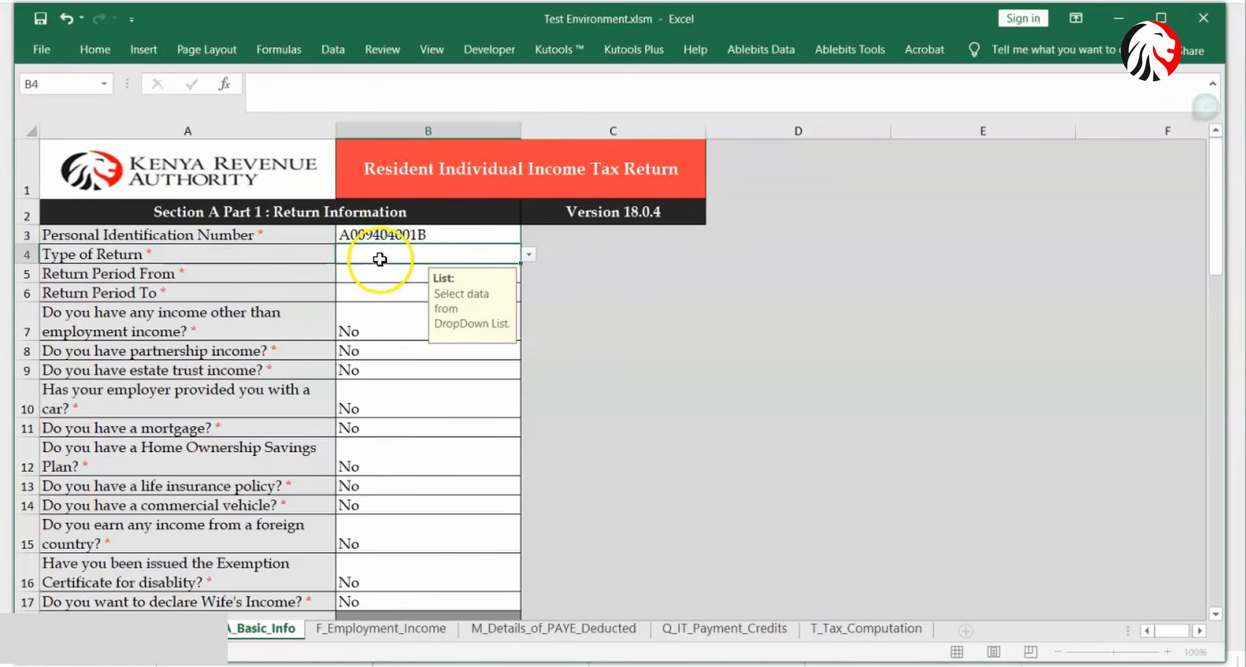
{"action": "left_click", "coordinate": [528, 255]}
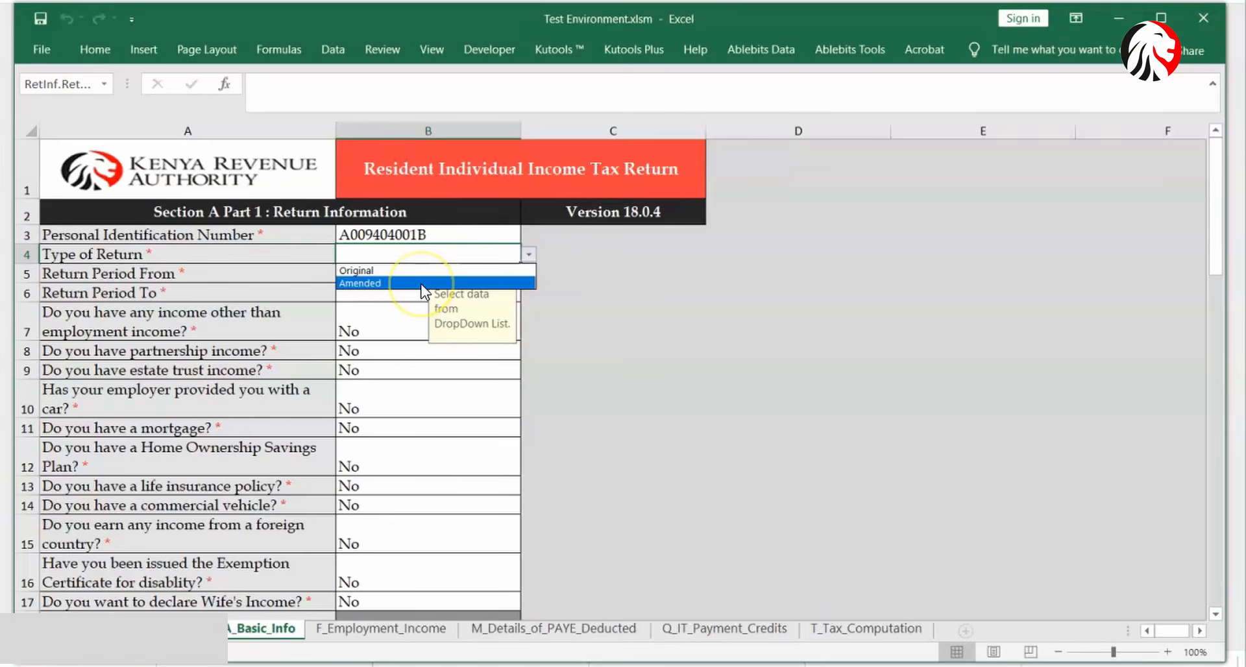
{"action": "left_click", "coordinate": [62, 26]}
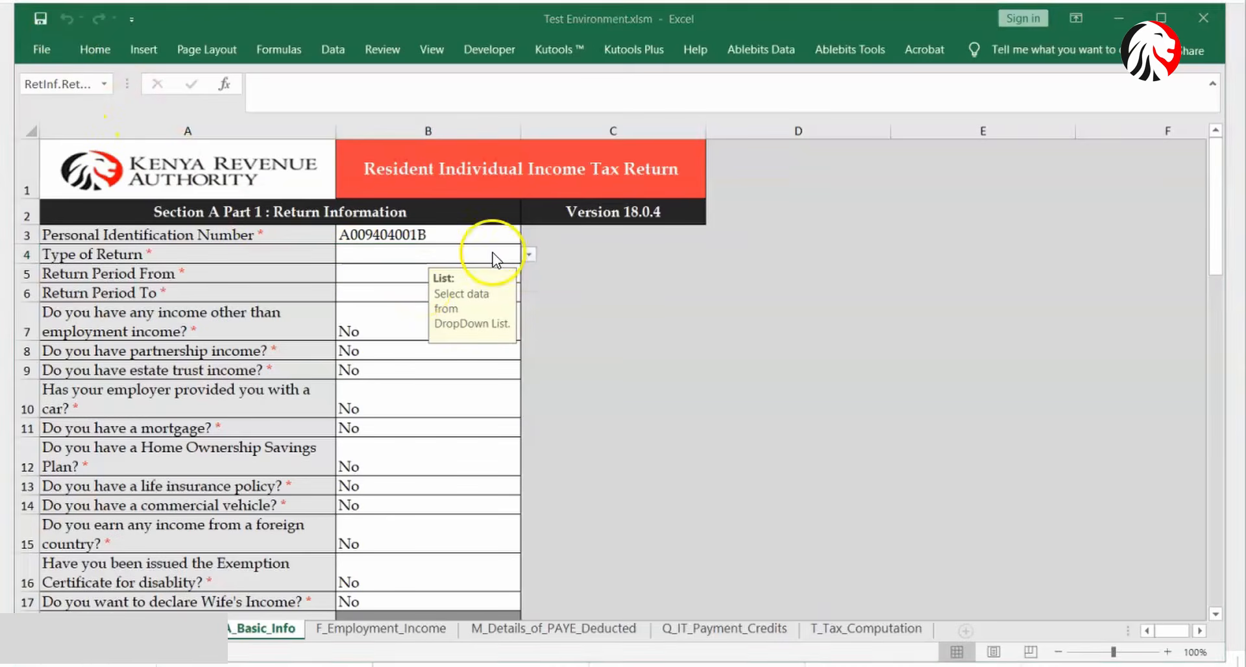
{"action": "left_click", "coordinate": [529, 254]}
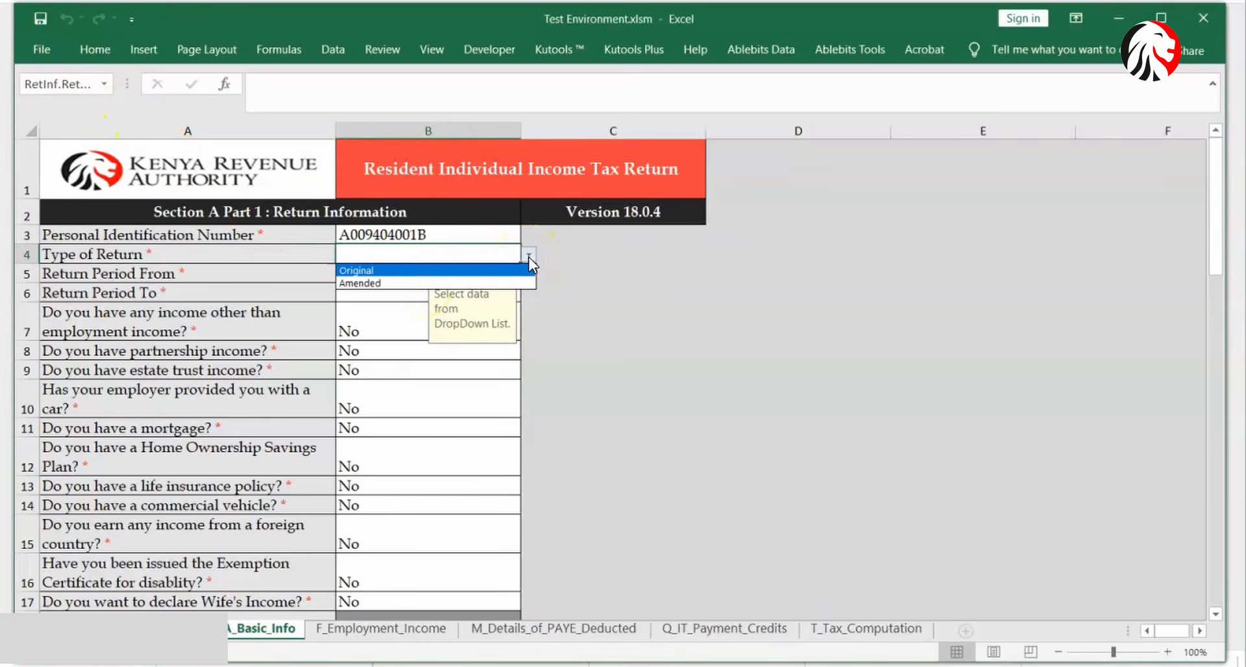
{"action": "left_click", "coordinate": [421, 283]}
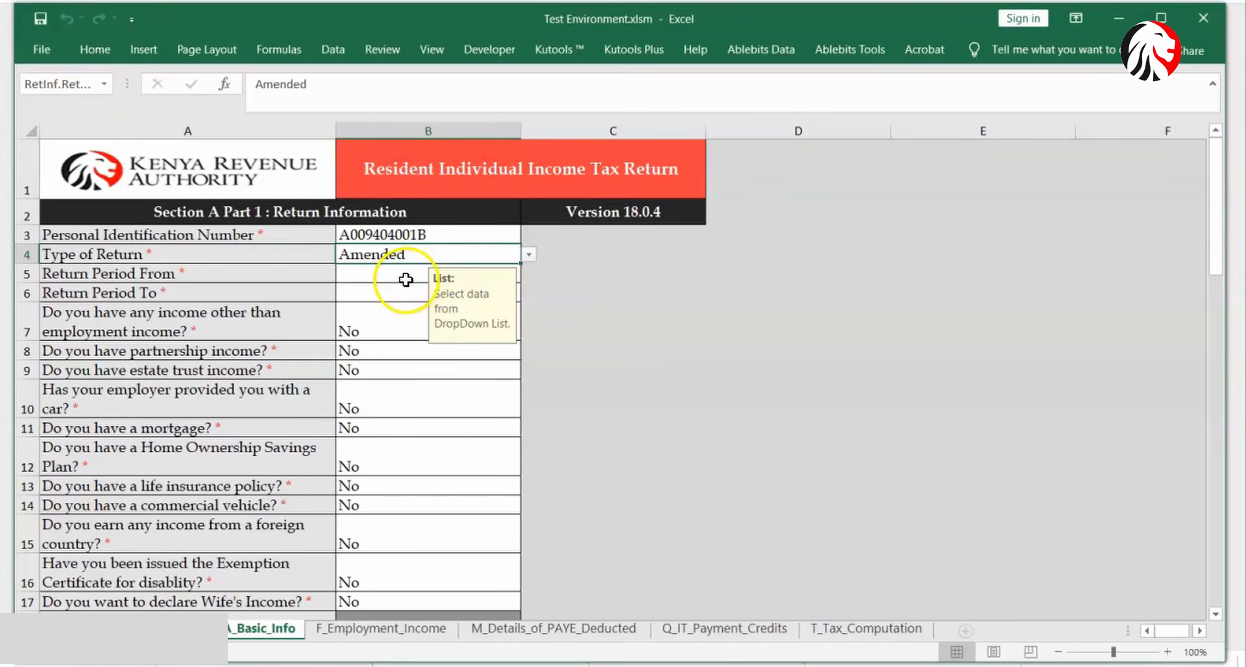
- Set the return period from 01/01/2021 to 31/12/2021
{"action": "left_click", "coordinate": [394, 278]}
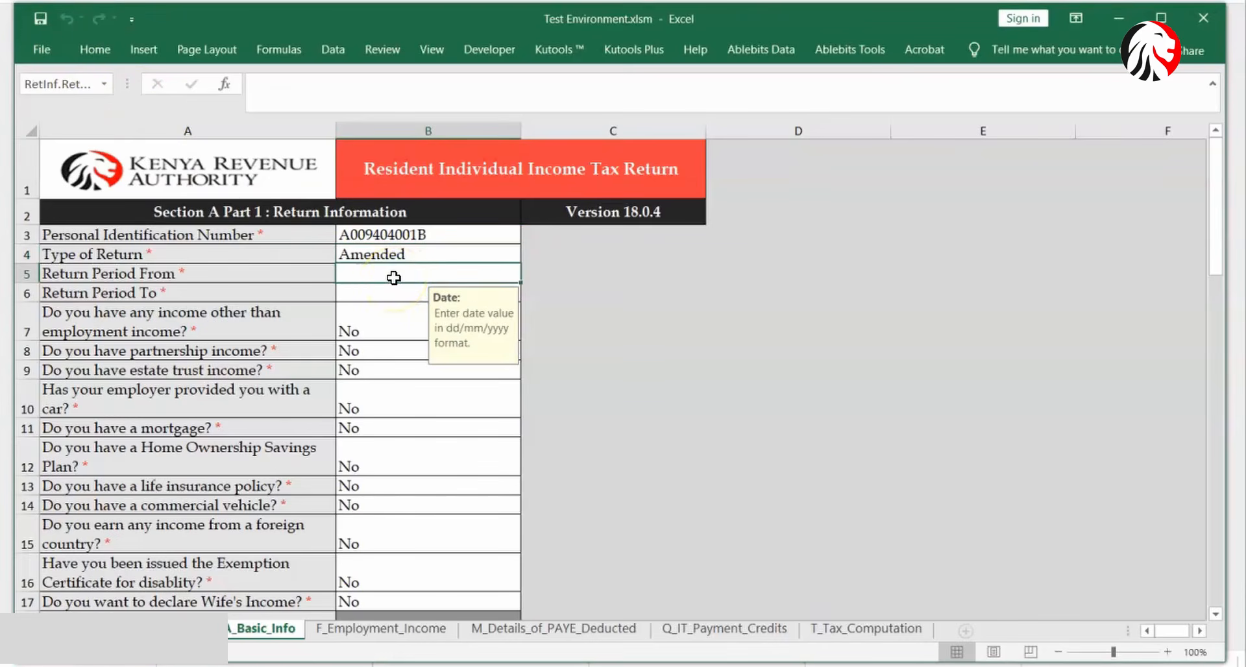
{"action": "type", "text": "01"}
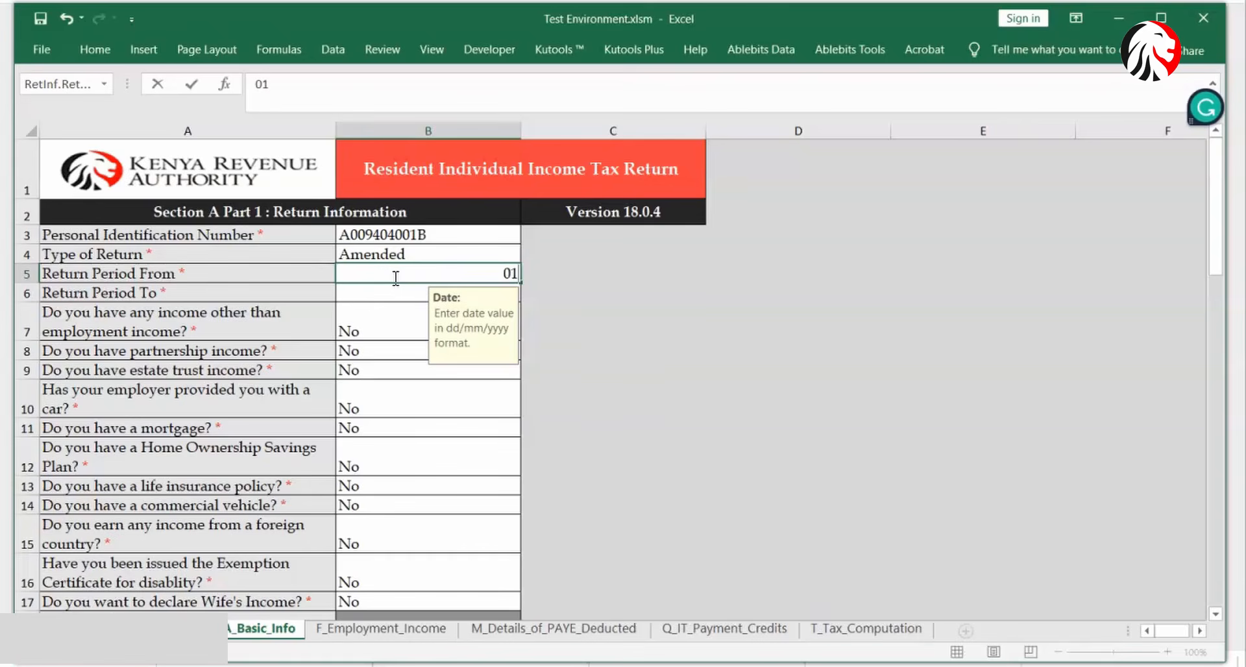
{"action": "type", "text": "/01/"}
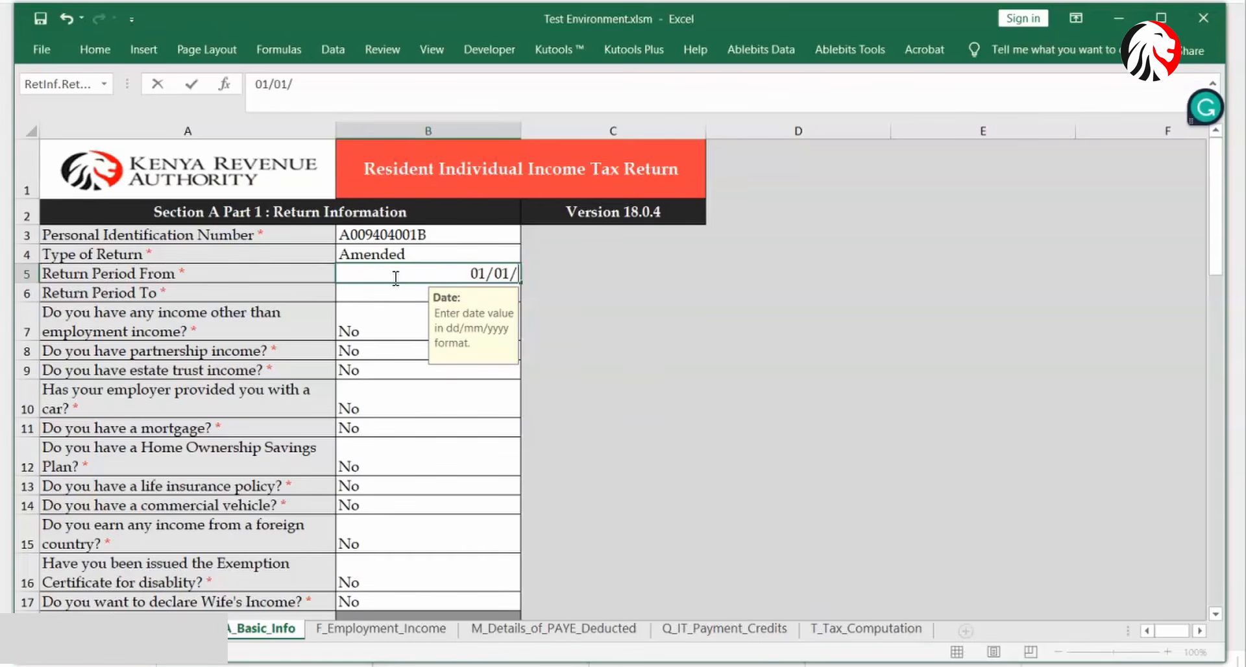
{"action": "type", "text": "2021"}
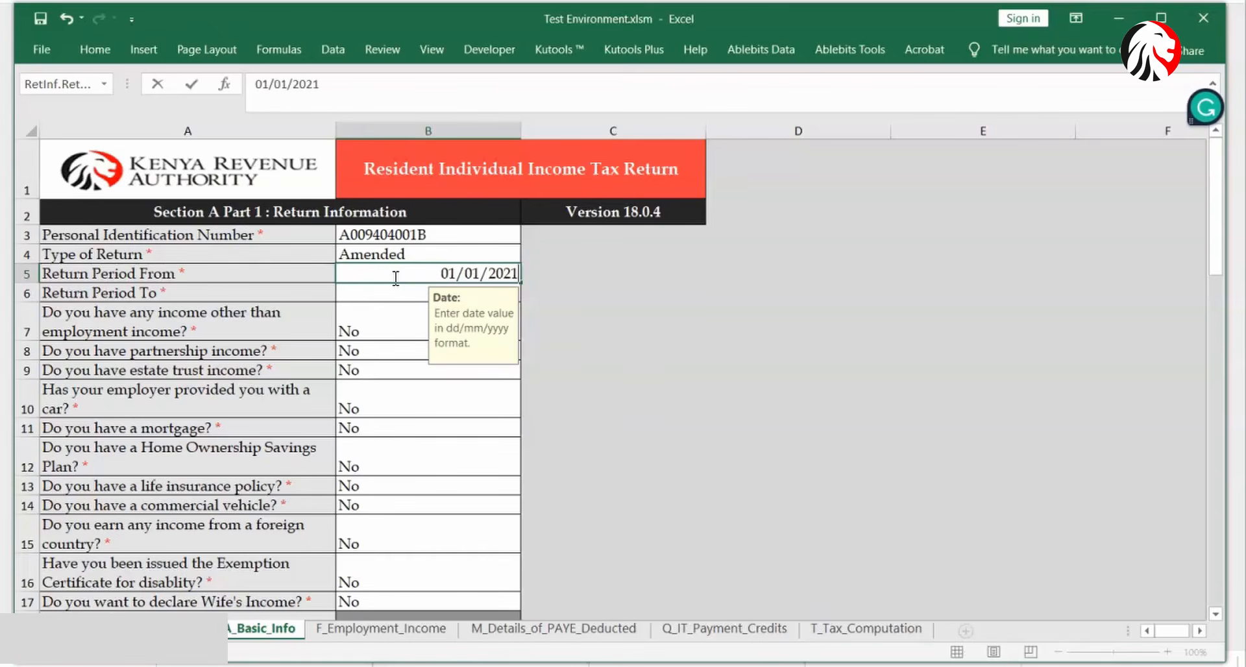
{"action": "left_click", "coordinate": [390, 296]}
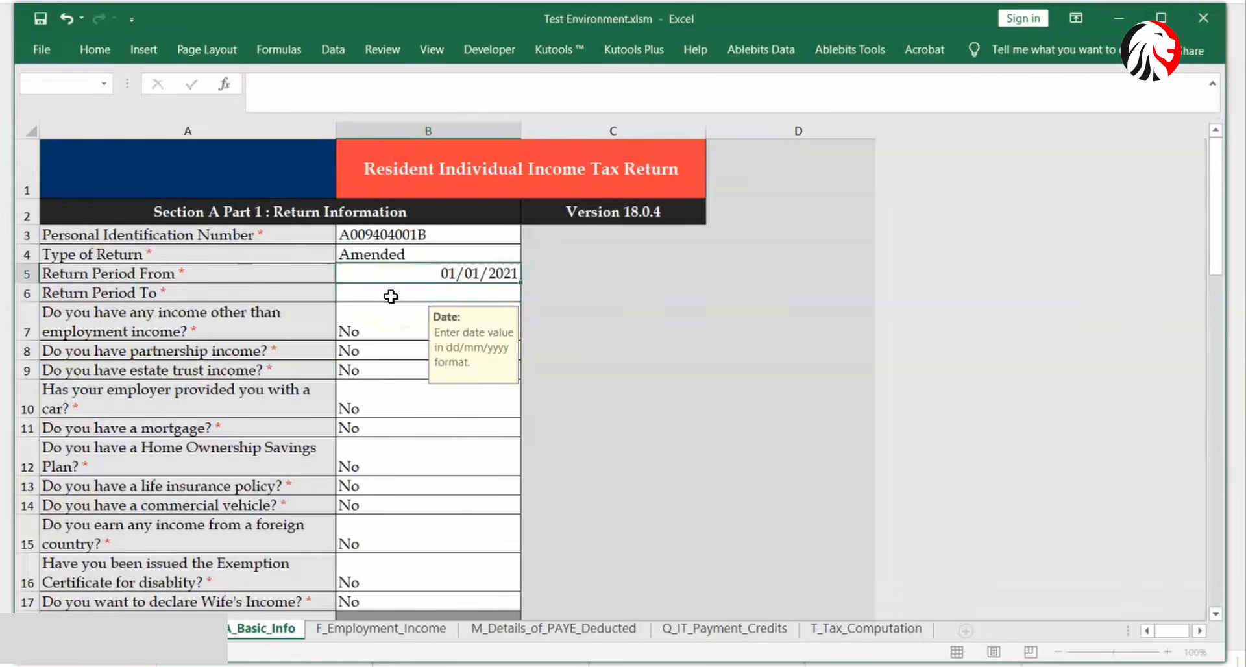
{"action": "type", "text": "31"}
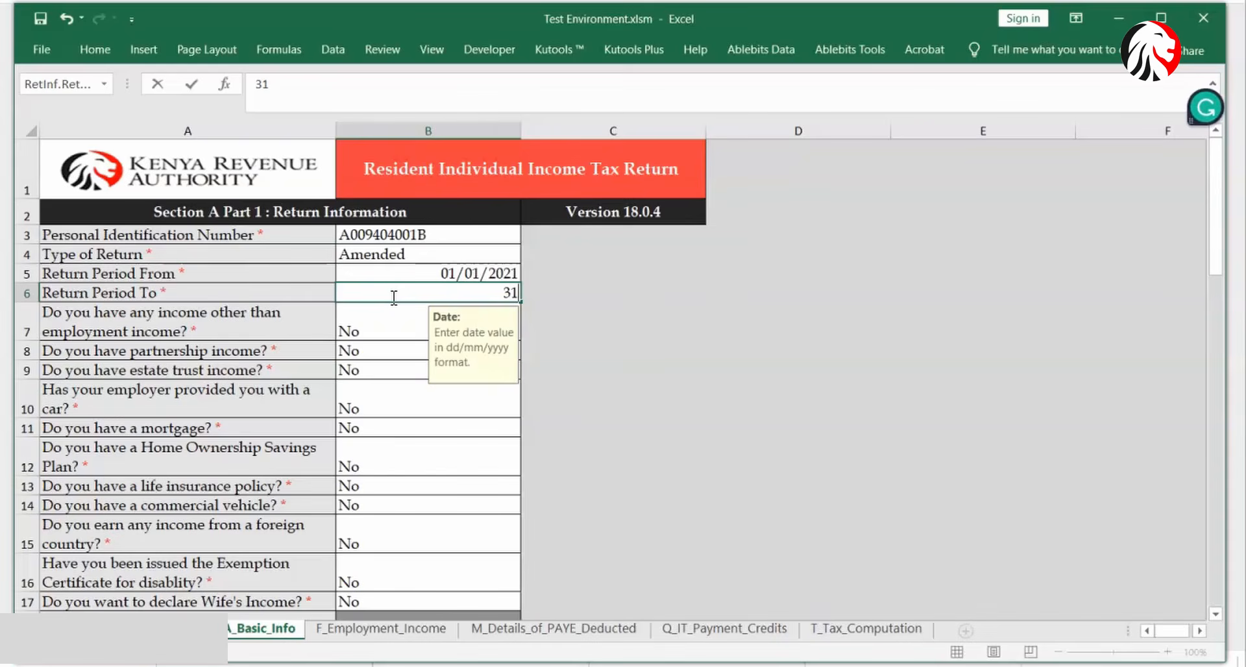
{"action": "type", "text": "/12/2"}
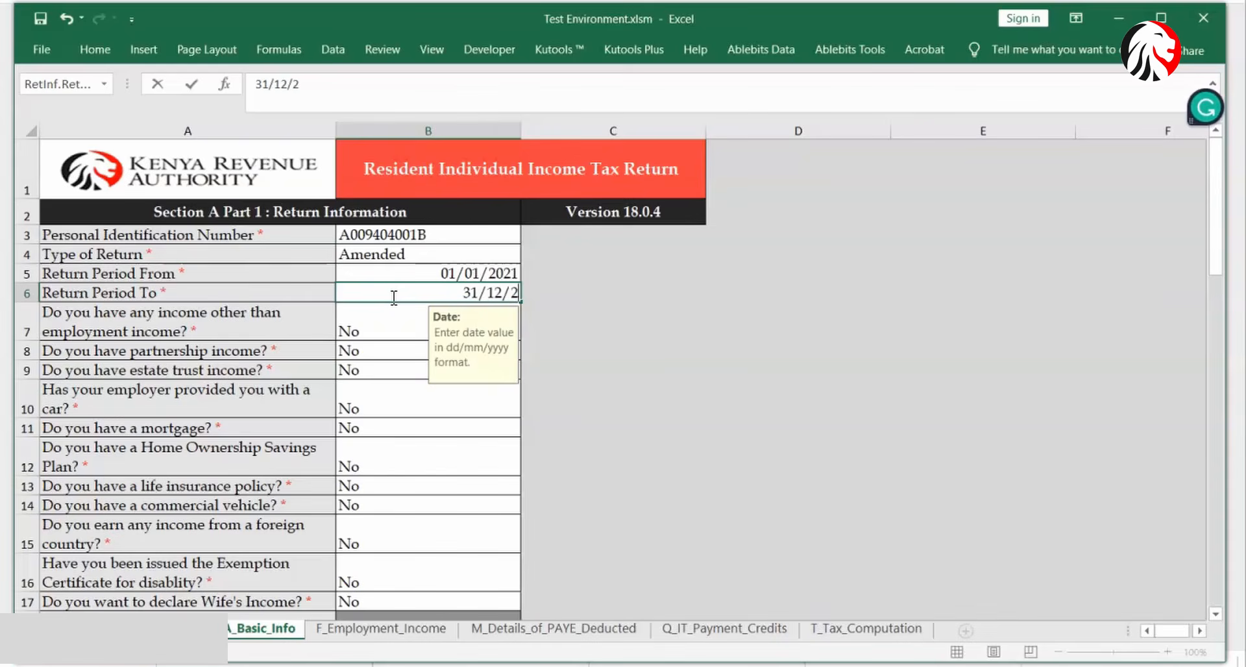
{"action": "type", "text": "021"}
{"action": "left_click", "coordinate": [397, 312]}
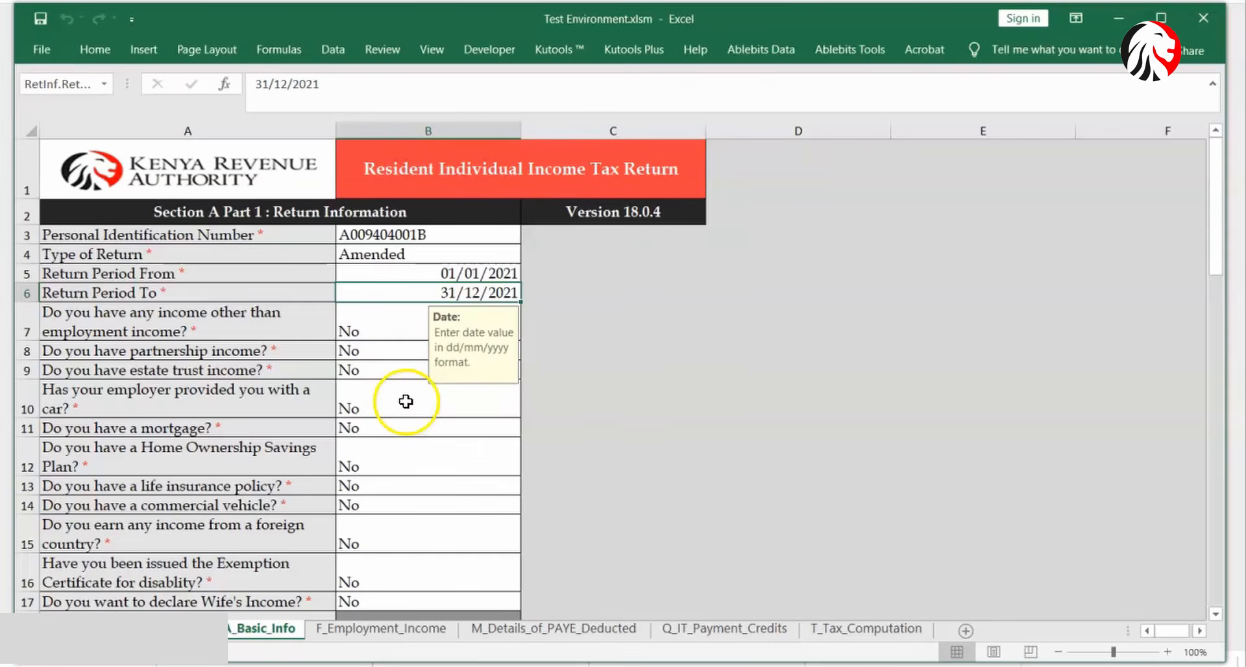
{"action": "left_click", "coordinate": [364, 628]}
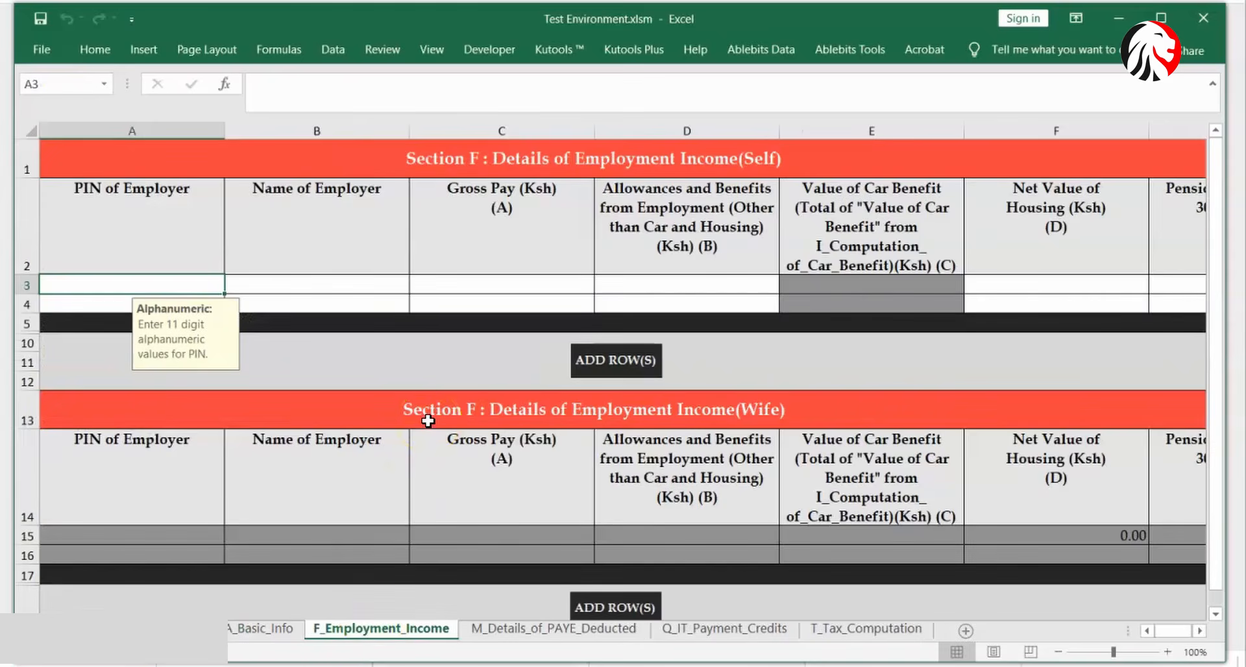
- Enter the employer's PIN and the employer name ABC LTD in row 3
{"action": "left_click", "coordinate": [194, 278]}
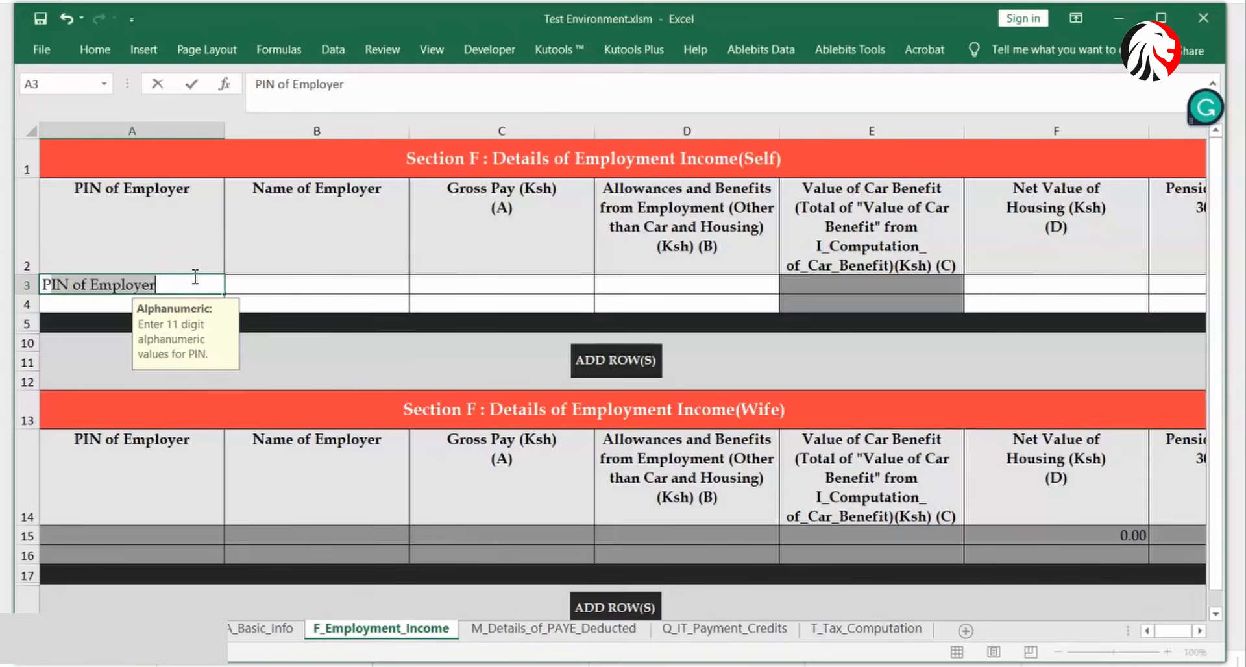
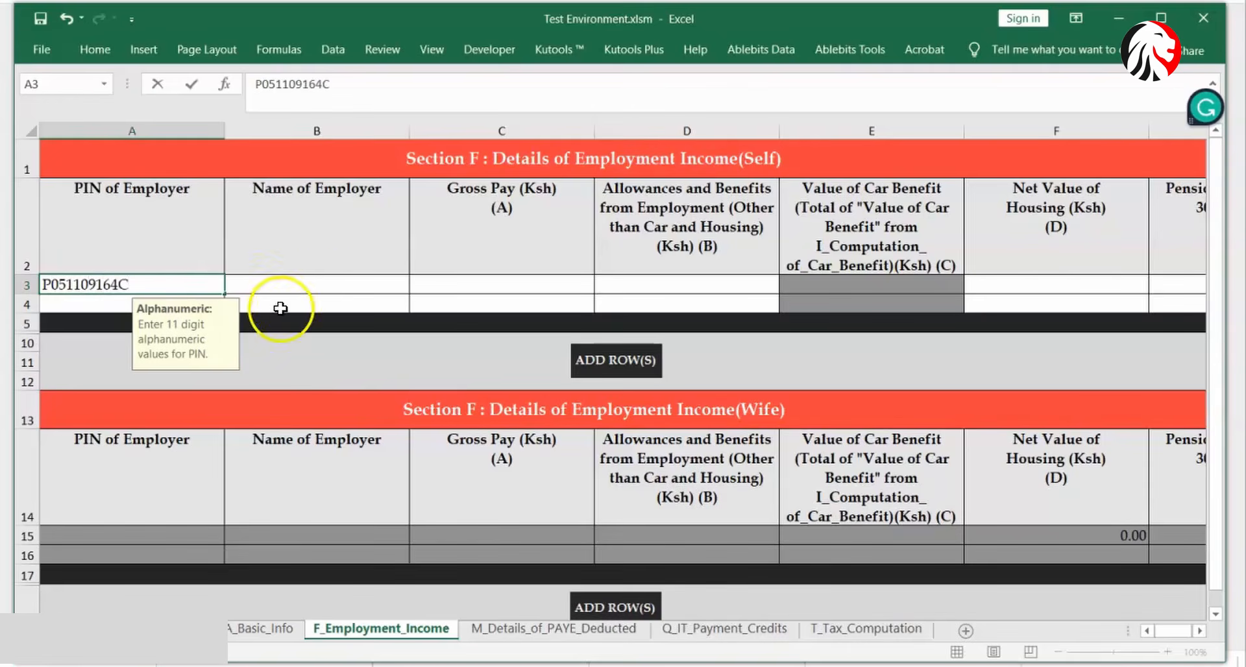
{"action": "left_click", "coordinate": [317, 284]}
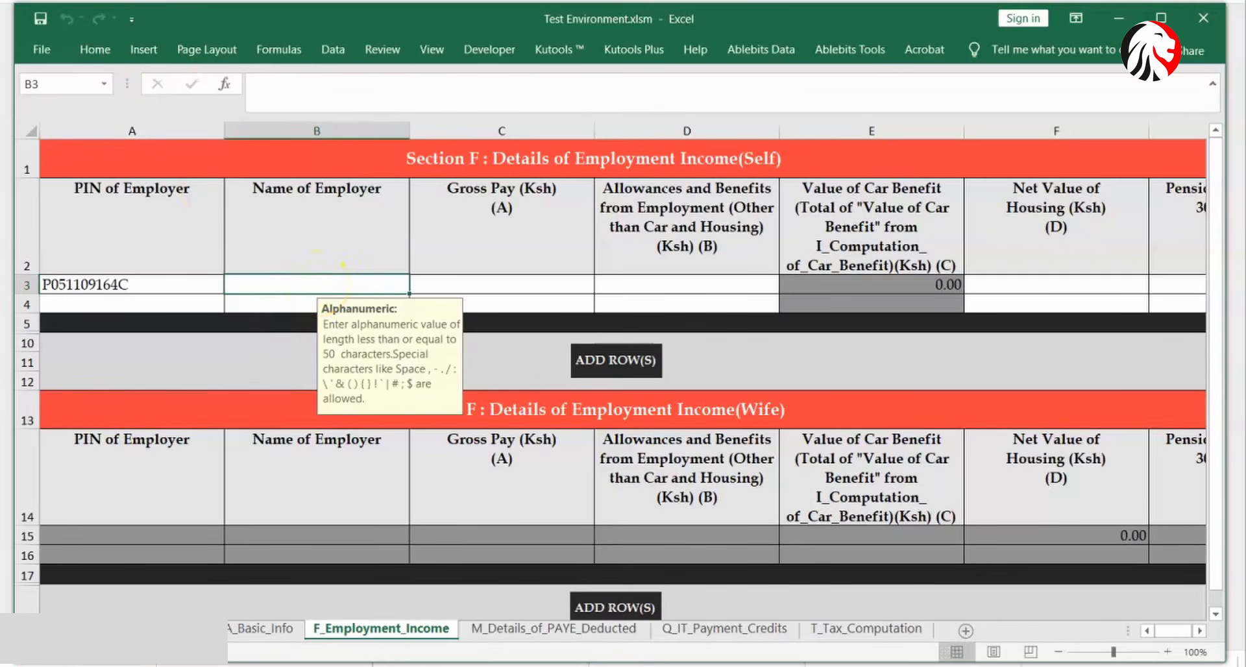
{"action": "key", "text": "alt+Tab"}
{"action": "left_click", "coordinate": [301, 285]}
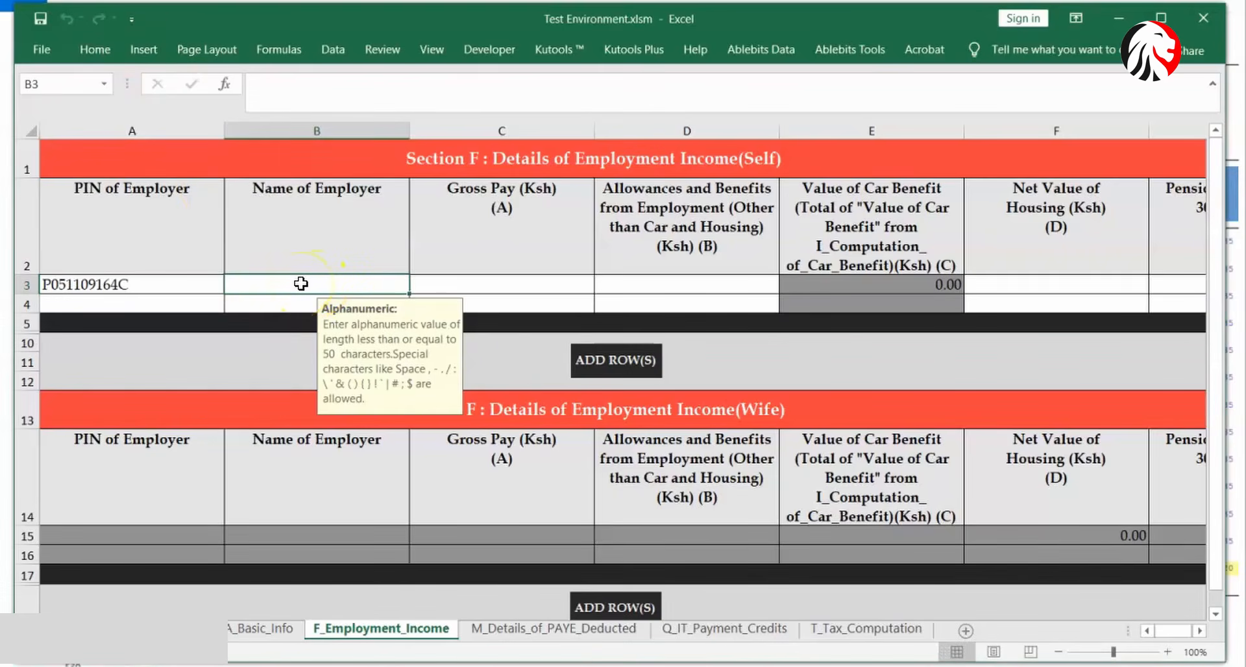
{"action": "type", "text": "ABC"}
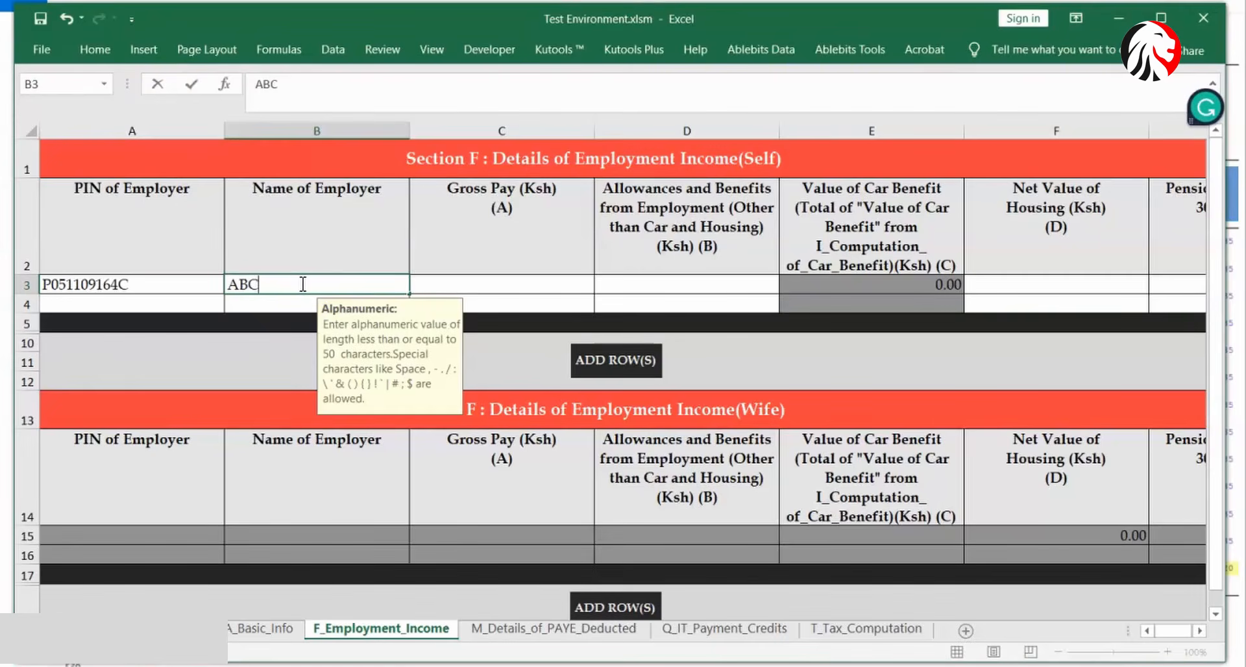
{"action": "type", "text": " LTD"}
{"action": "left_click", "coordinate": [484, 276]}
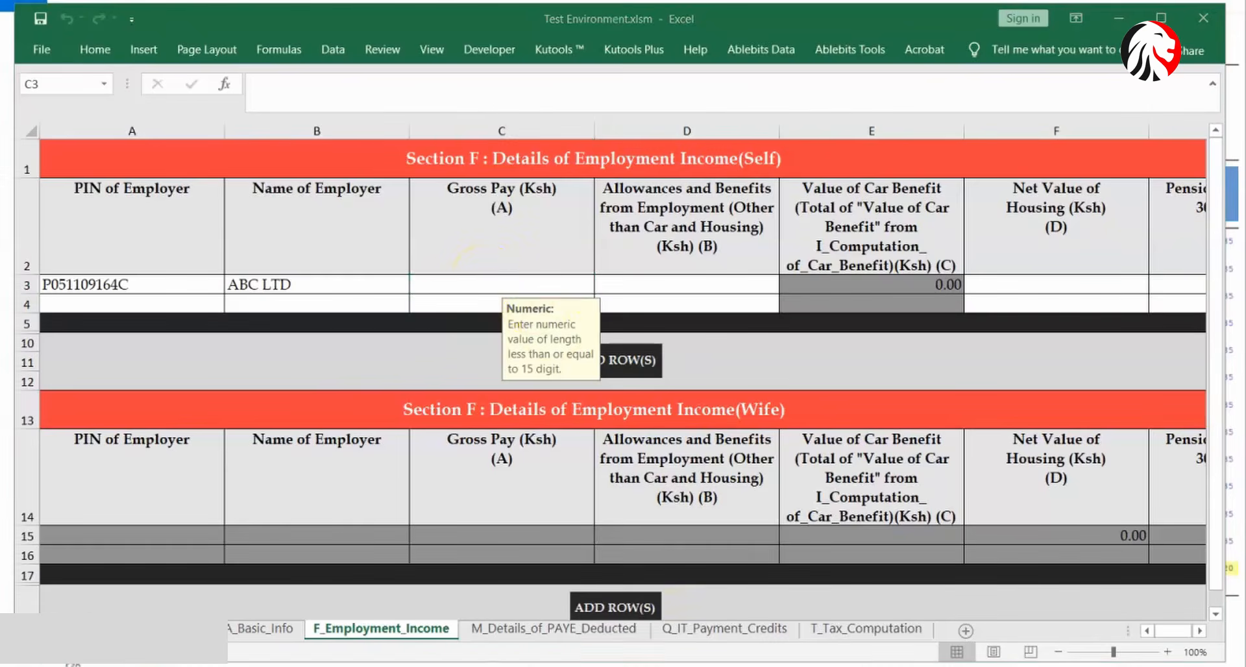
- Record gross pay 1,310,391 from the P9 card, with zero allowances, housing and pension
{"action": "left_click", "coordinate": [552, 590]}
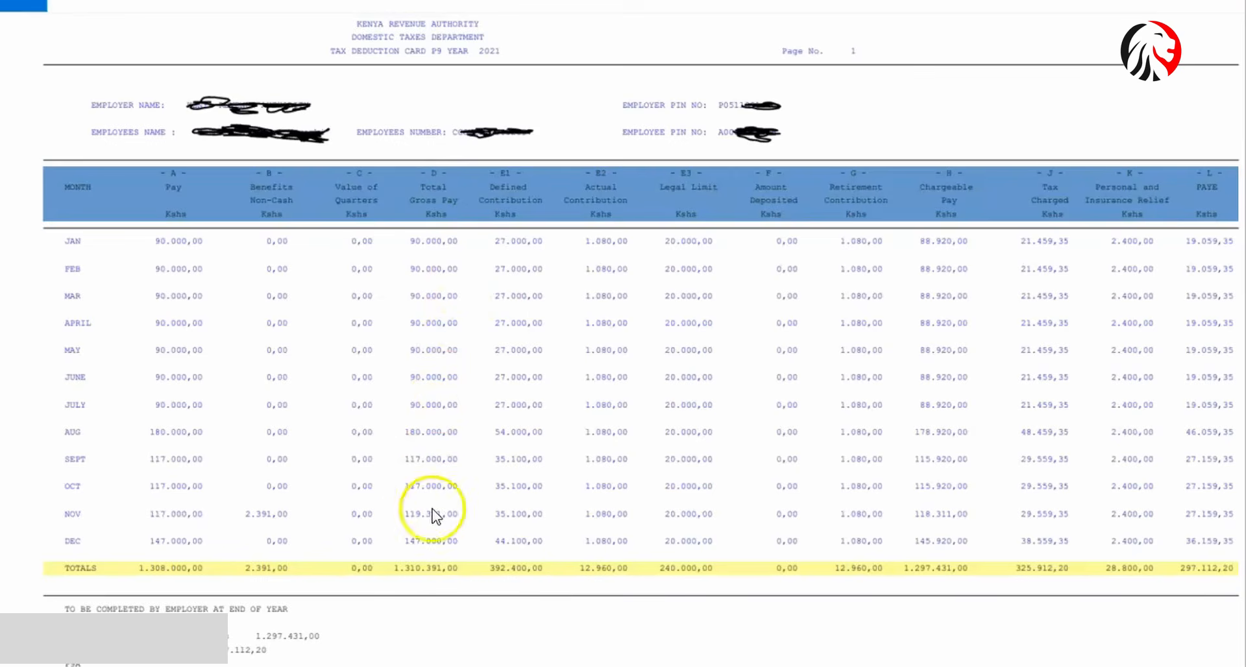
{"action": "left_click", "coordinate": [624, 662]}
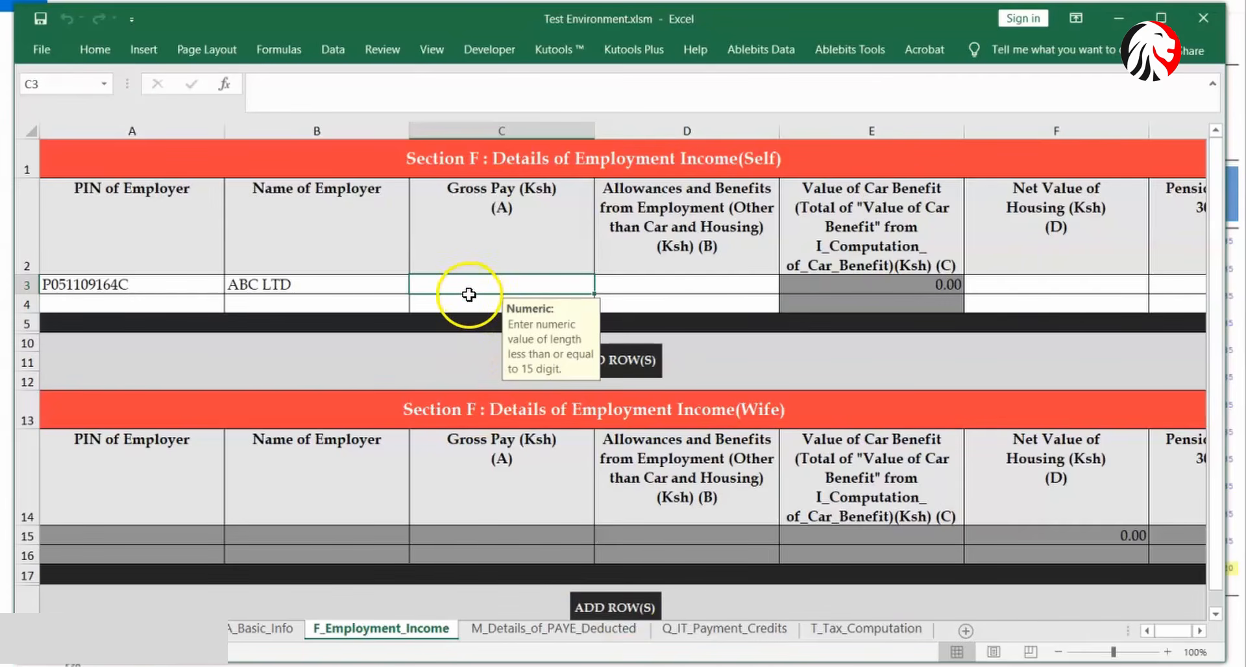
{"action": "type", "text": "1310"}
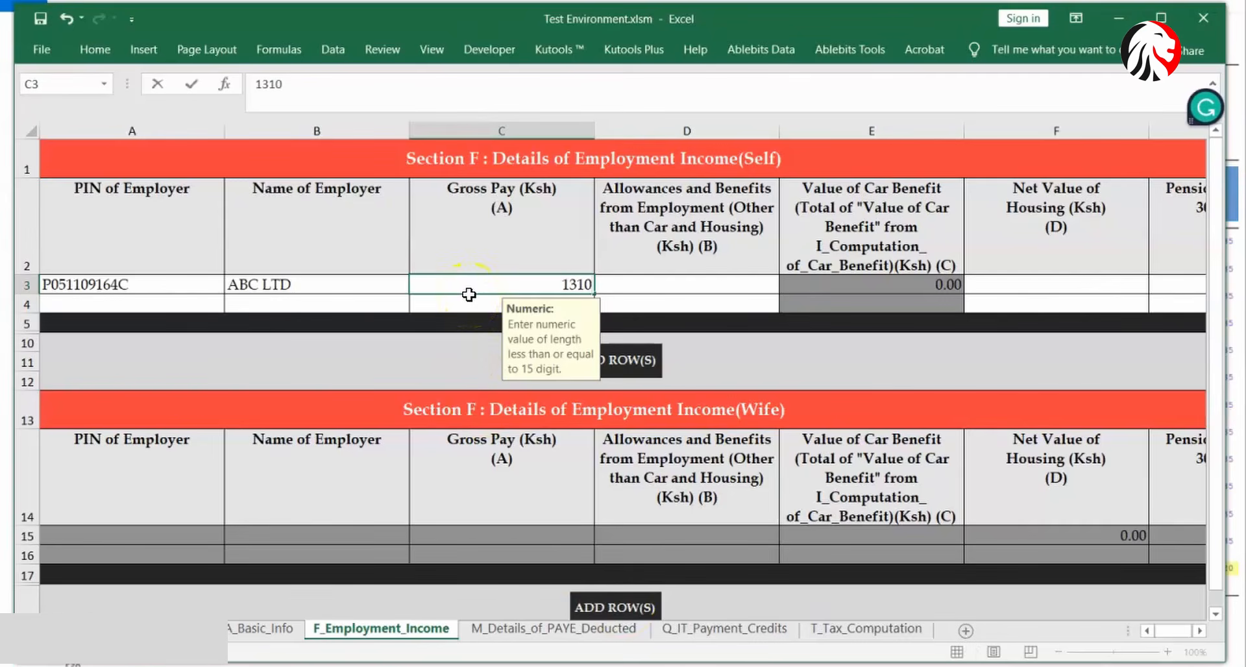
{"action": "type", "text": "391"}
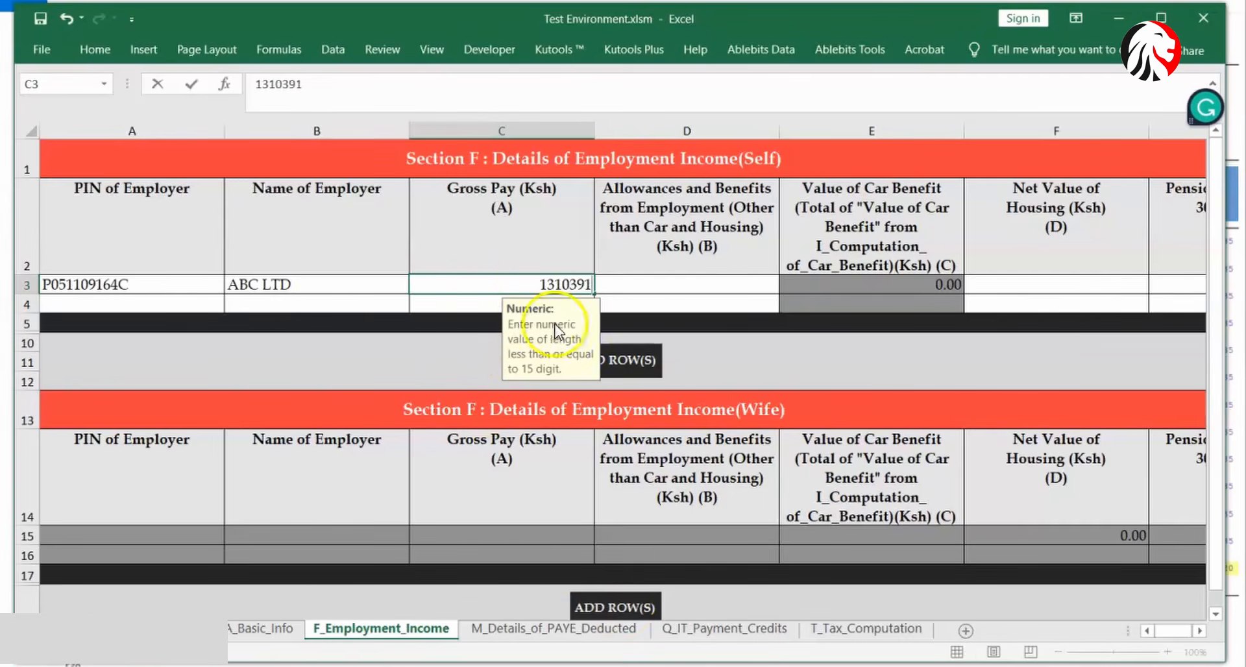
{"action": "left_click", "coordinate": [635, 289]}
{"action": "type", "text": "0"}
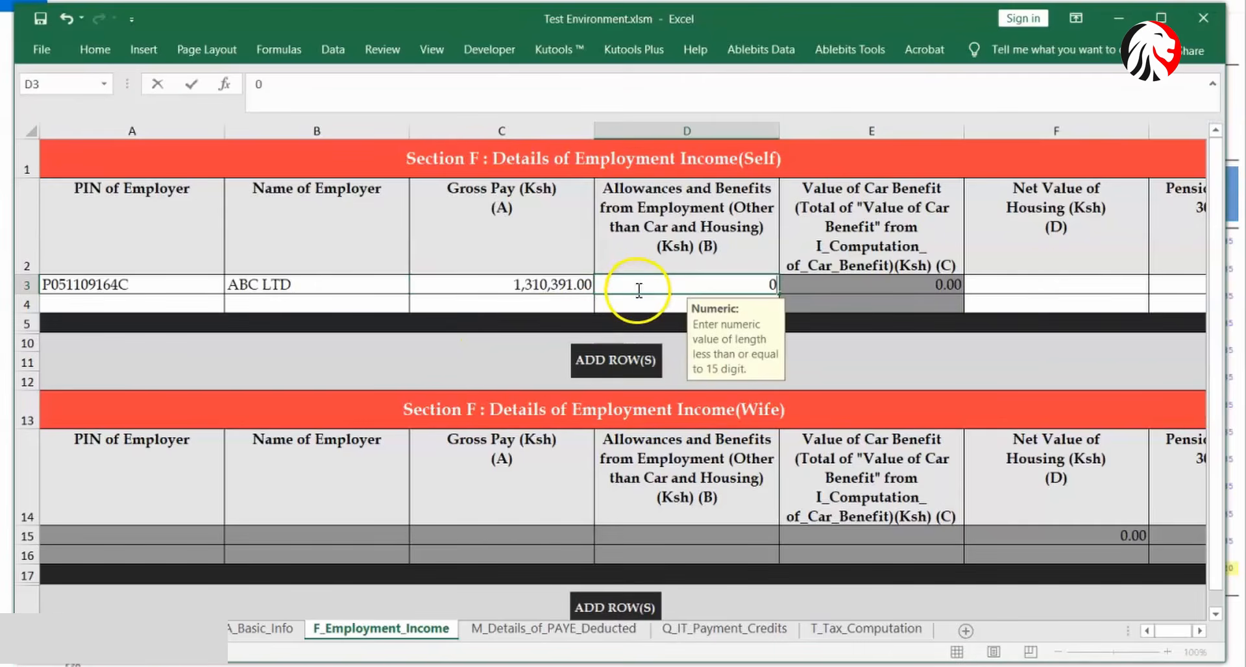
{"action": "left_click", "coordinate": [1036, 284]}
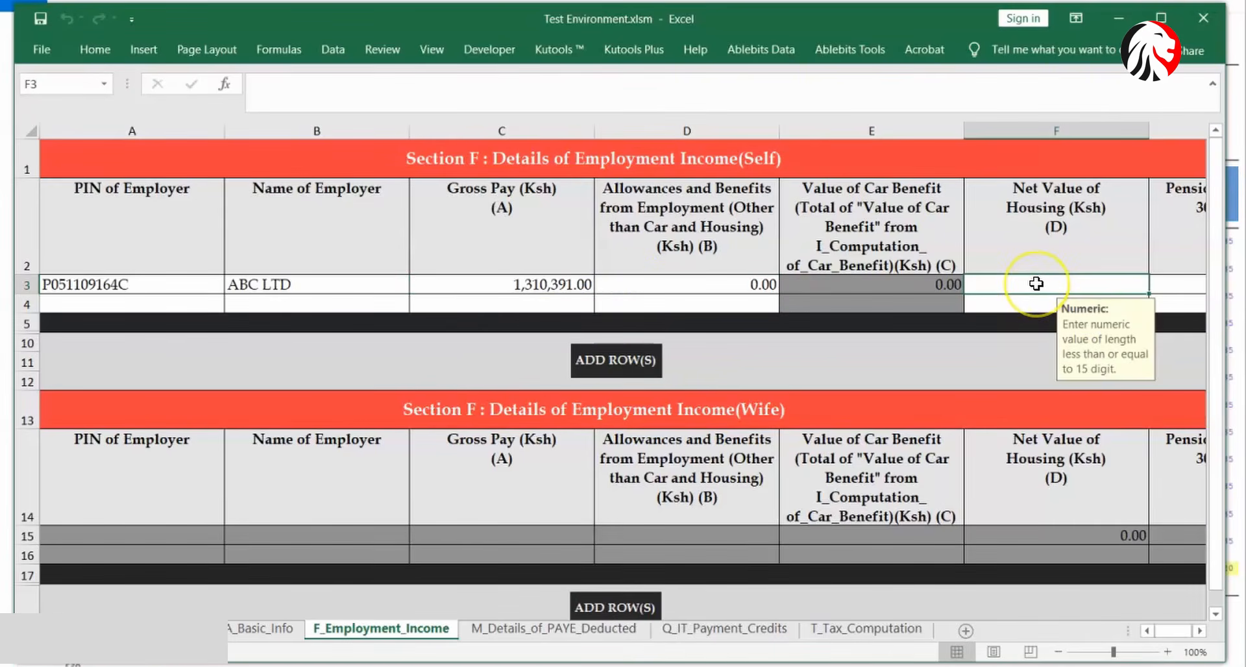
{"action": "type", "text": "0"}
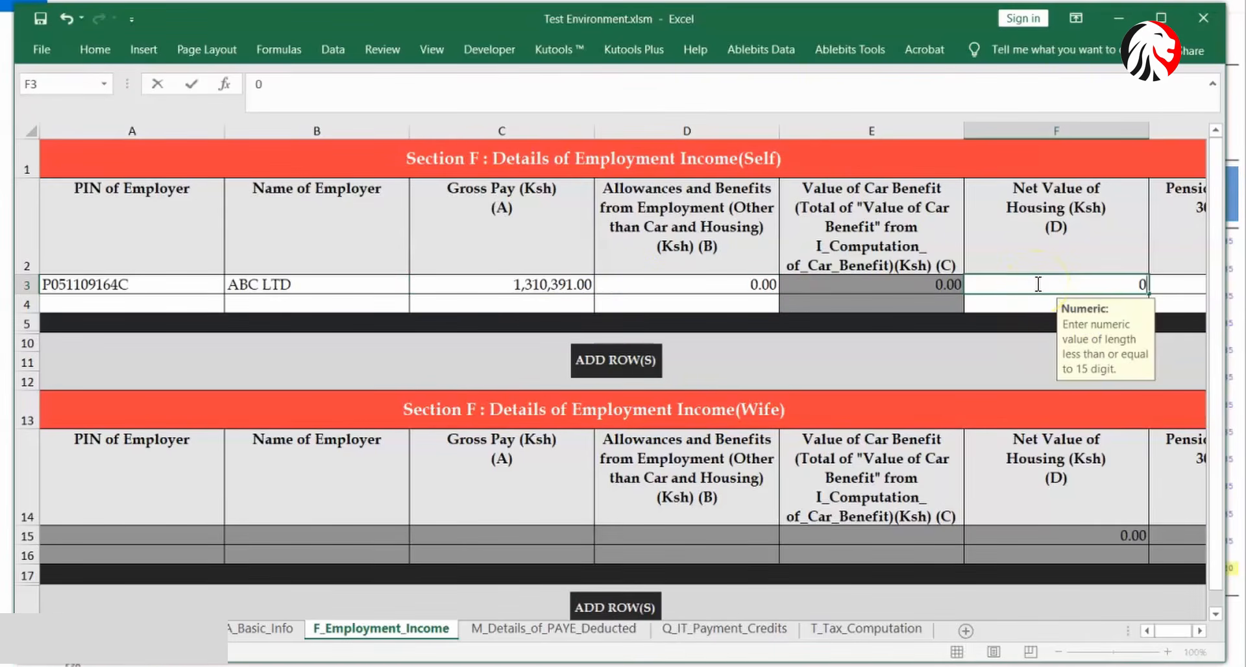
{"action": "left_click", "coordinate": [1174, 283]}
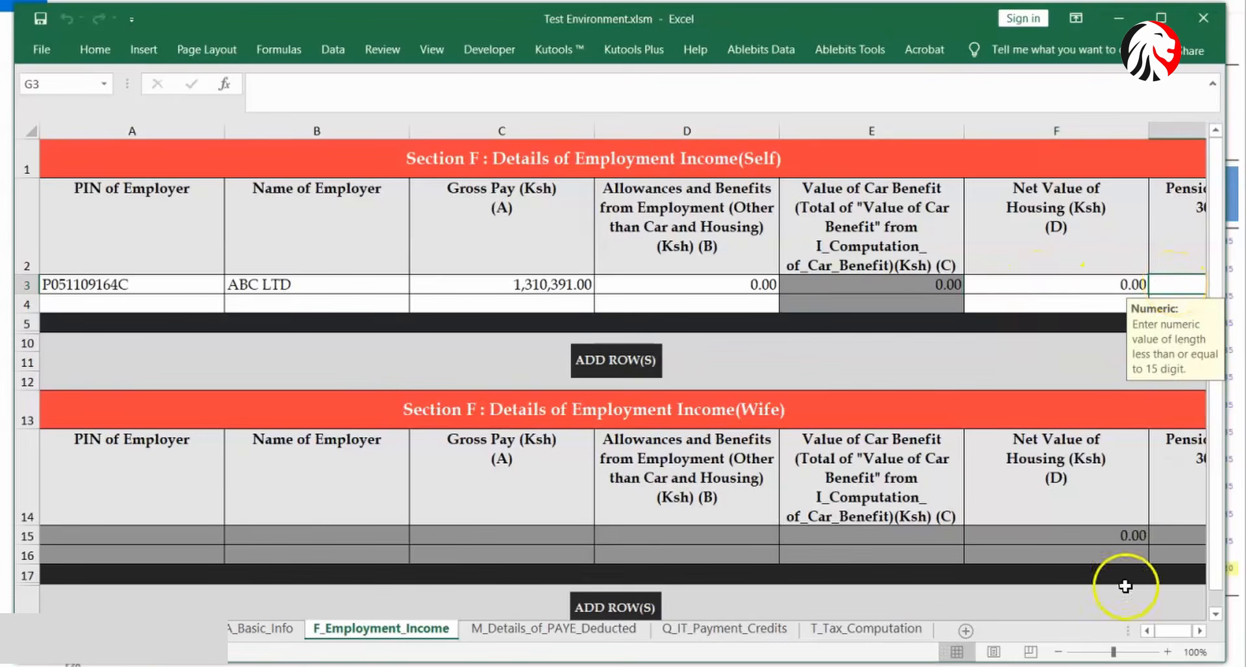
{"action": "left_click", "coordinate": [1199, 630]}
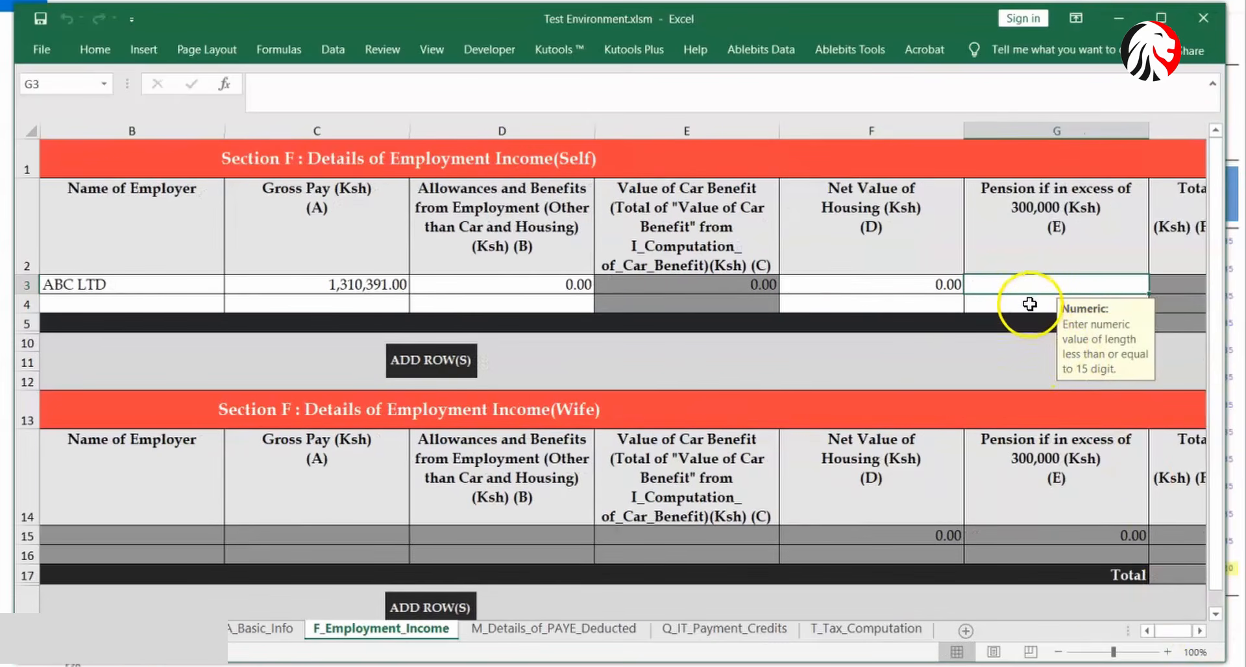
{"action": "type", "text": "0"}
{"action": "left_click", "coordinate": [924, 296]}
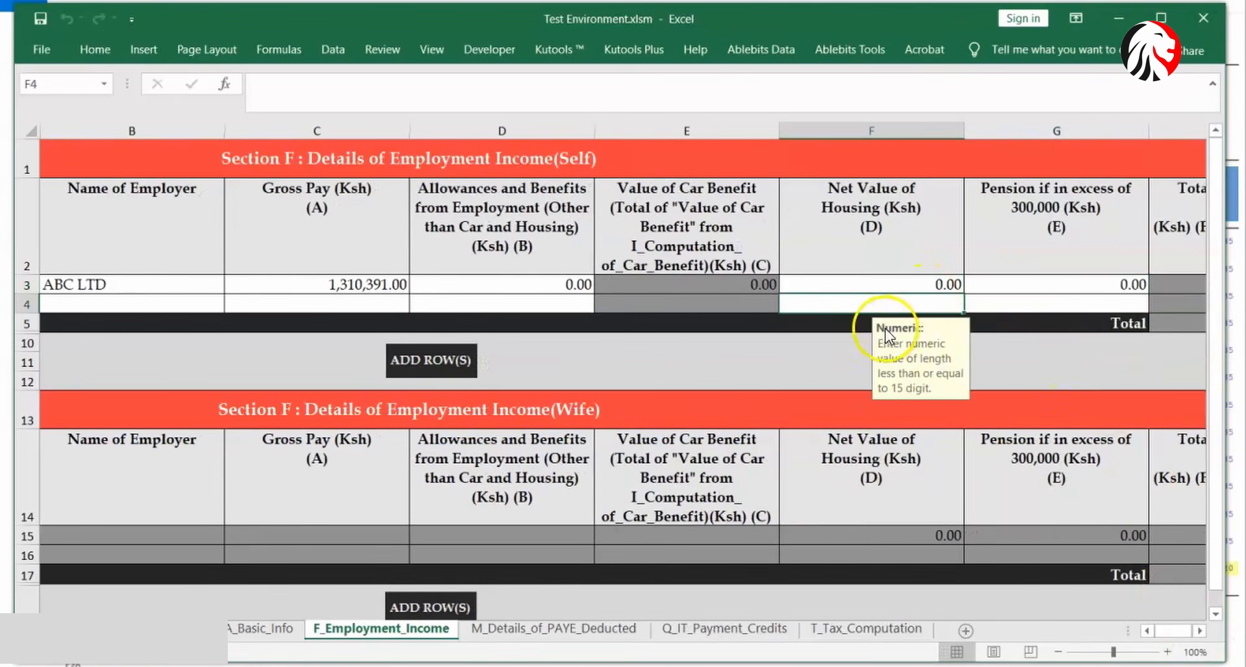
- Go to the M_Details_of_PAYE_Deducted sheet
{"action": "left_click", "coordinate": [615, 632]}
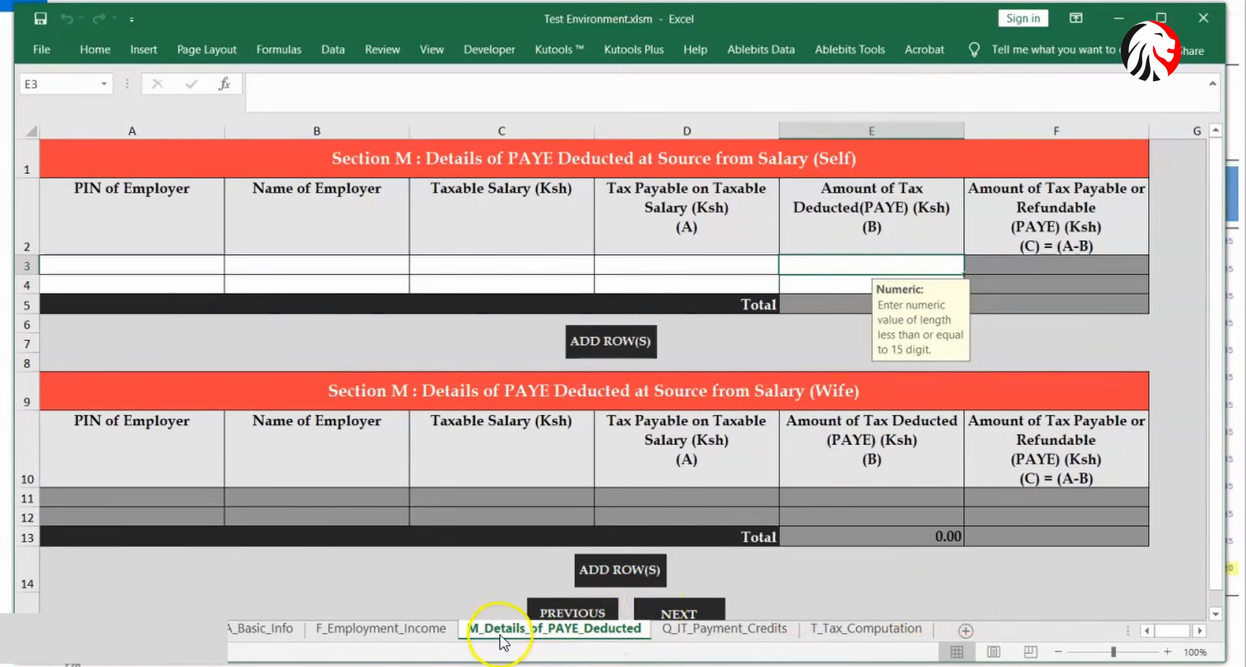
{"action": "left_click", "coordinate": [395, 628]}
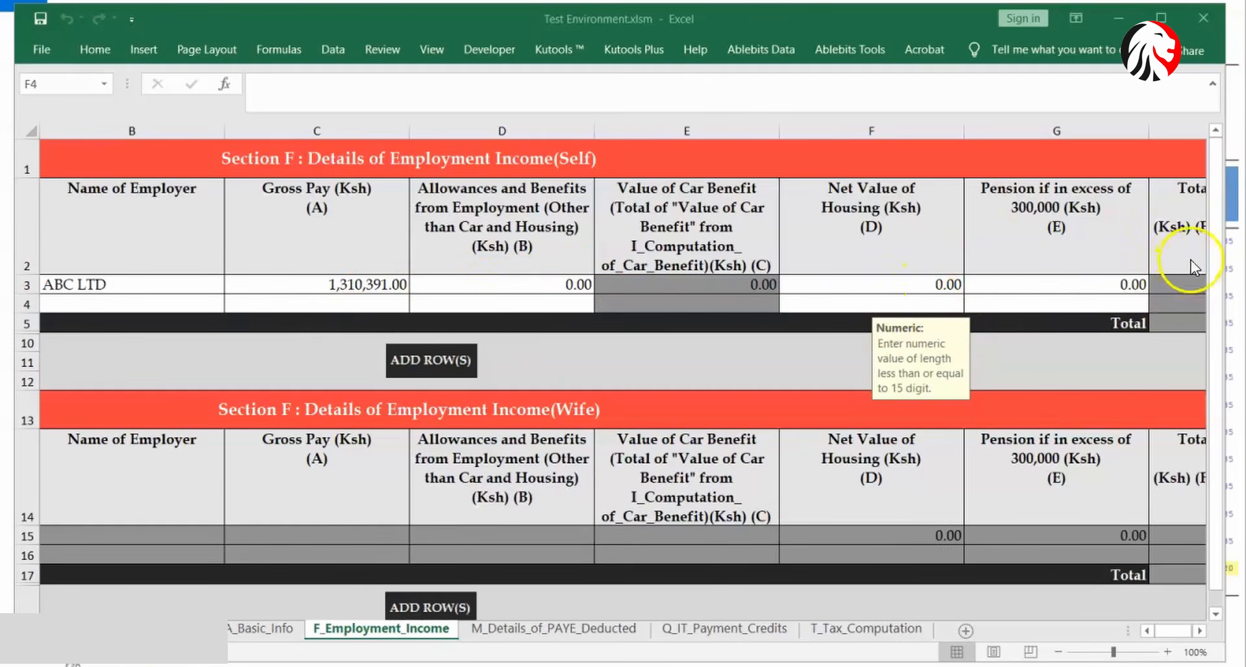
{"action": "left_click", "coordinate": [1218, 274]}
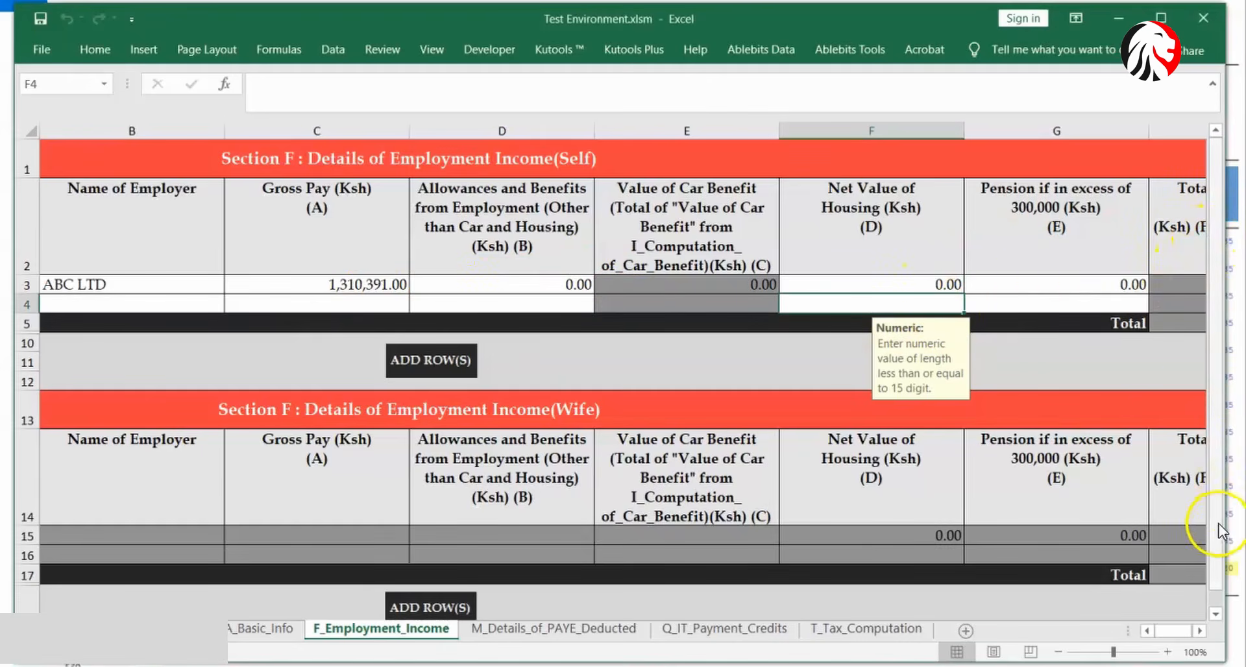
{"action": "scroll", "coordinate": [1215, 577], "scroll_direction": "down", "scroll_amount": 1}
{"action": "left_click", "coordinate": [511, 527]}
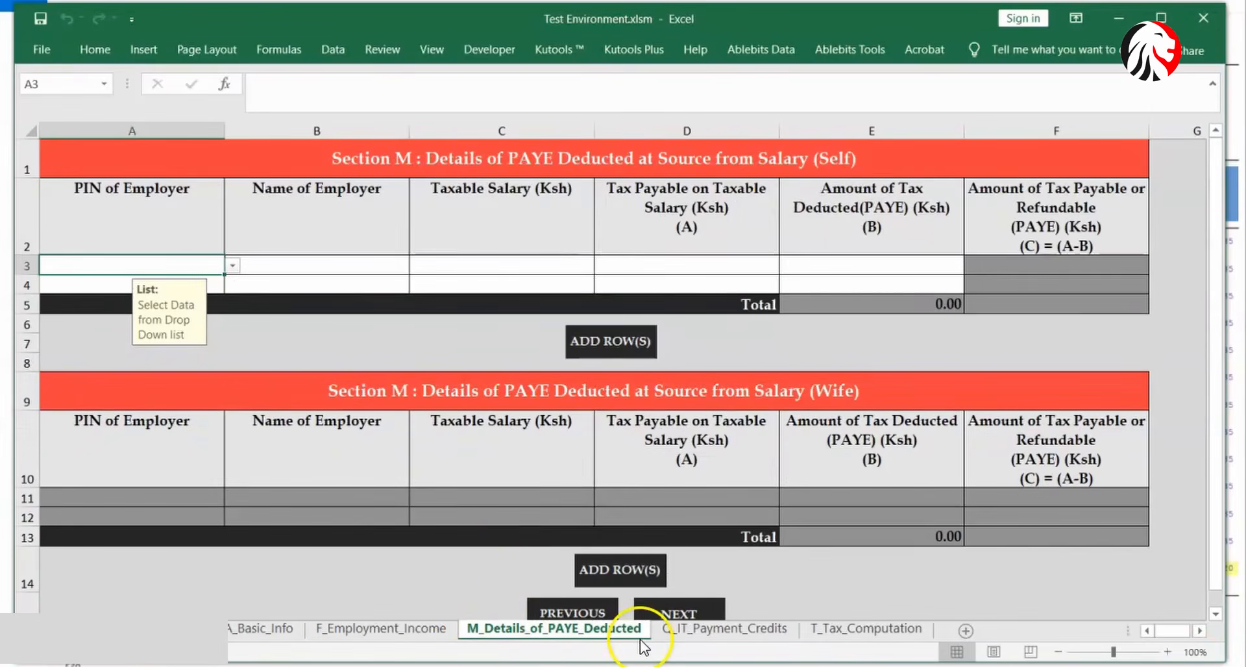
- Pick the employer's PIN in A3 and enter ABC LTD as the employer name
{"action": "left_click", "coordinate": [232, 266]}
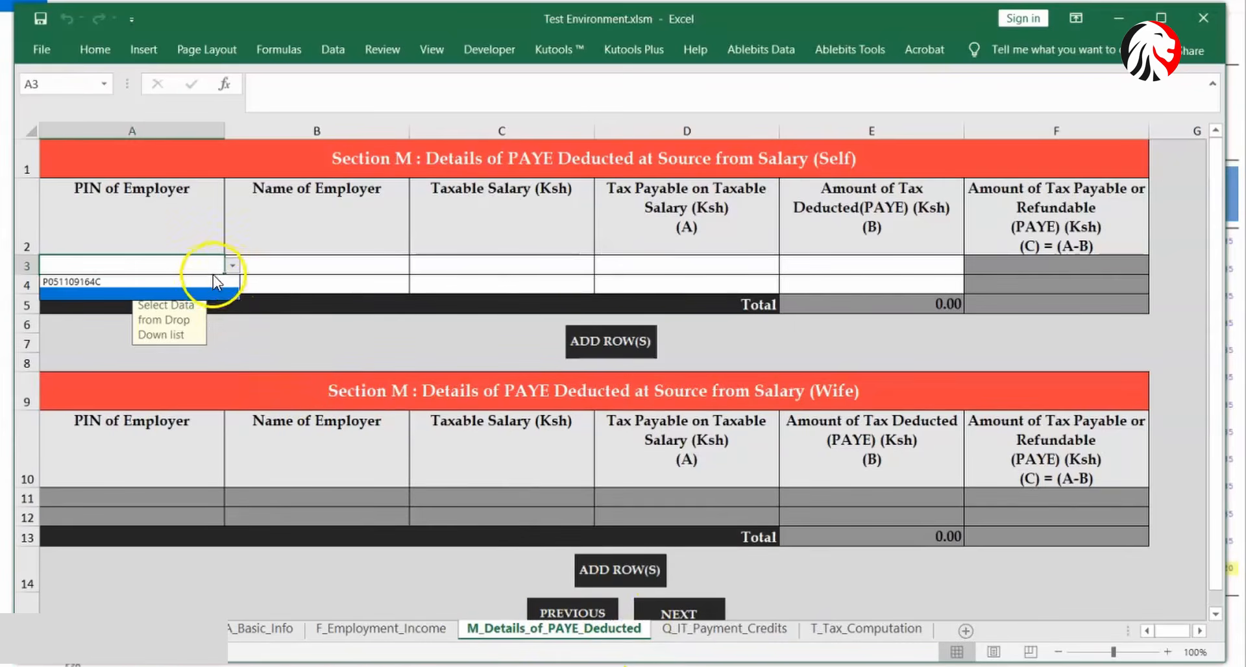
{"action": "left_click", "coordinate": [200, 282]}
{"action": "left_click", "coordinate": [279, 265]}
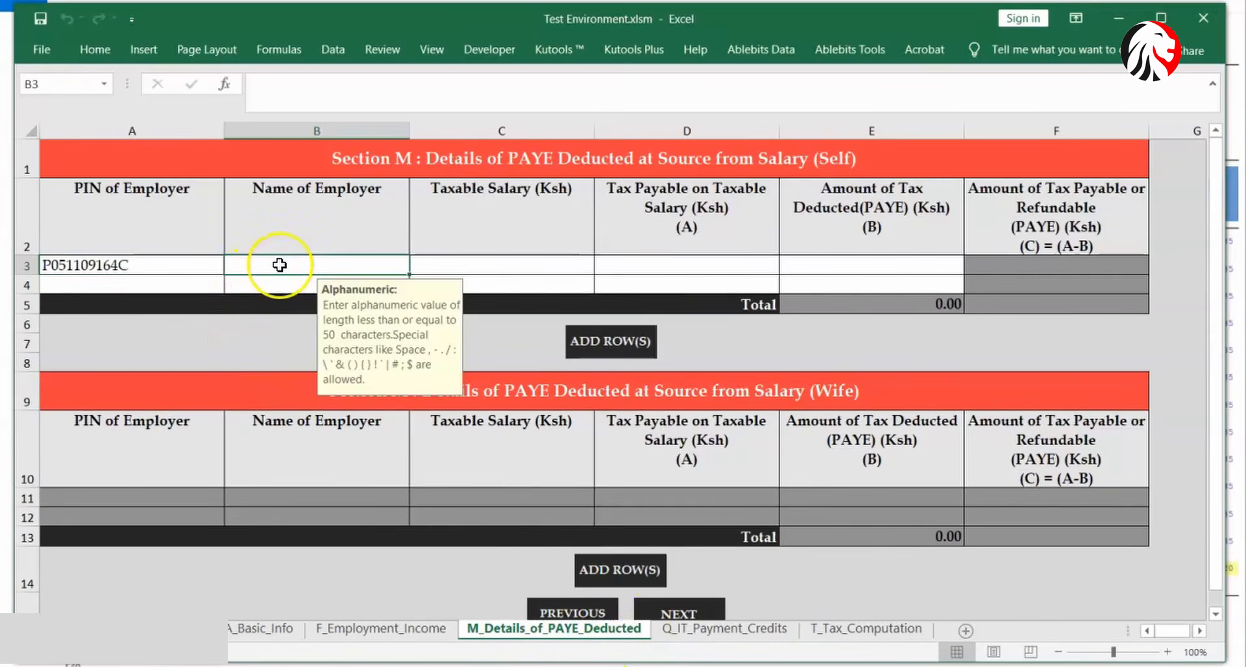
{"action": "type", "text": "ABC"}
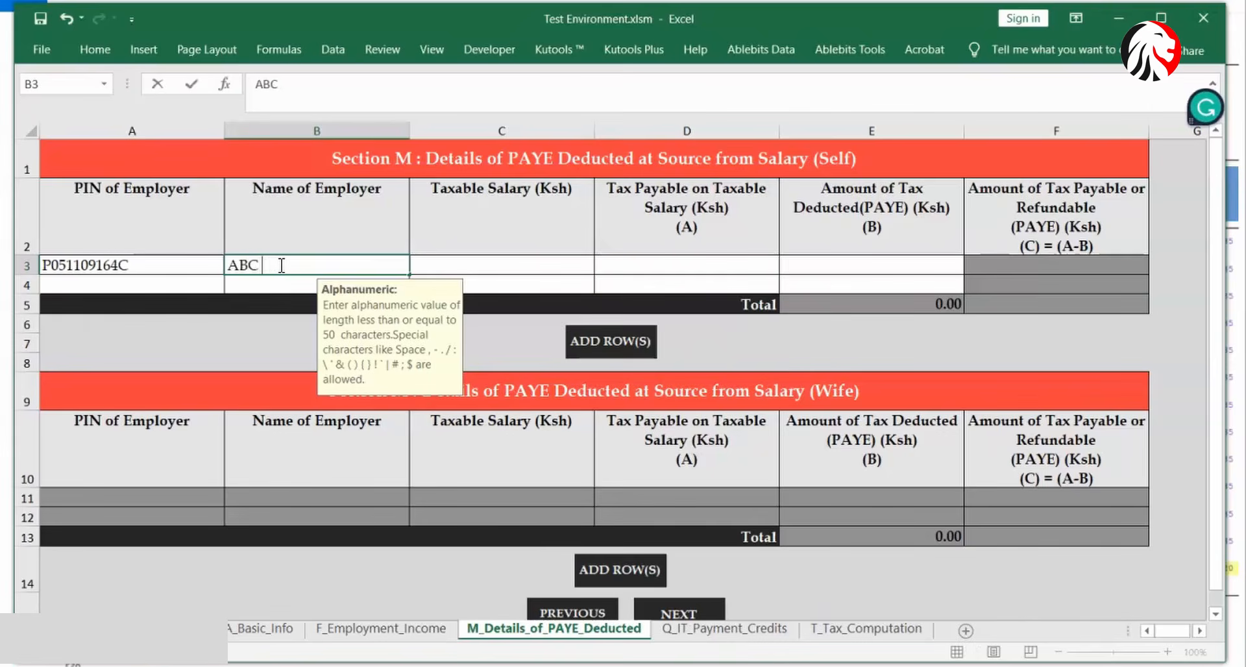
{"action": "type", "text": " LTD"}
{"action": "left_click", "coordinate": [455, 266]}
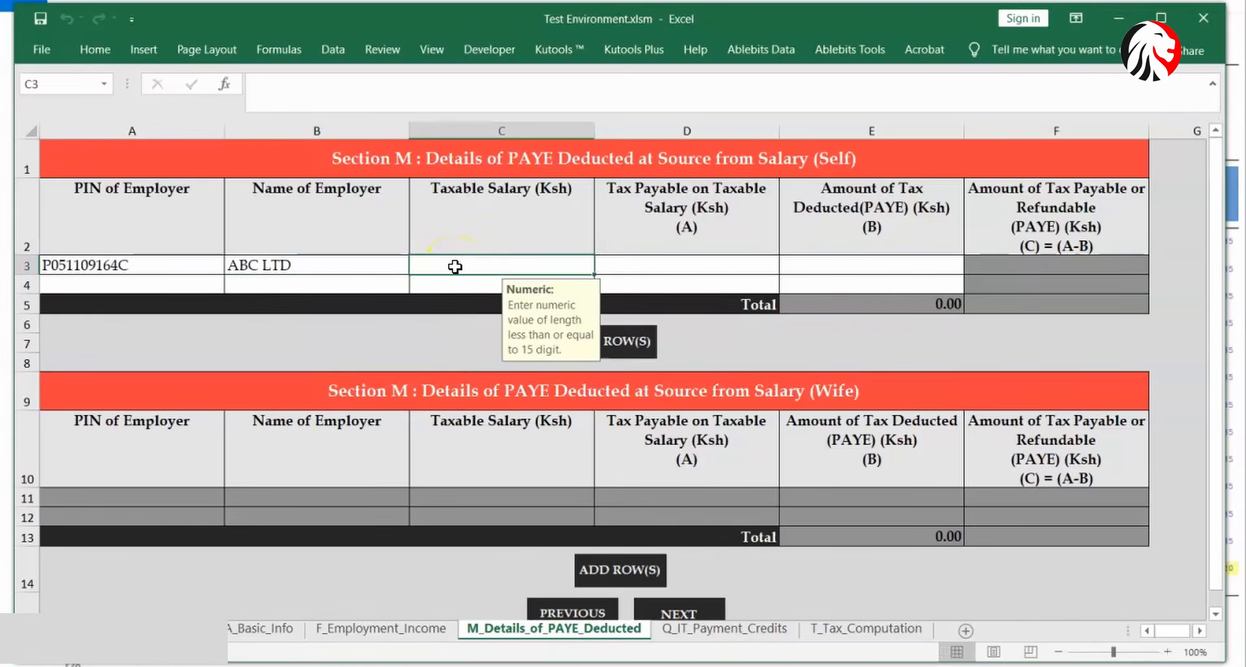
{"action": "left_click", "coordinate": [647, 666]}
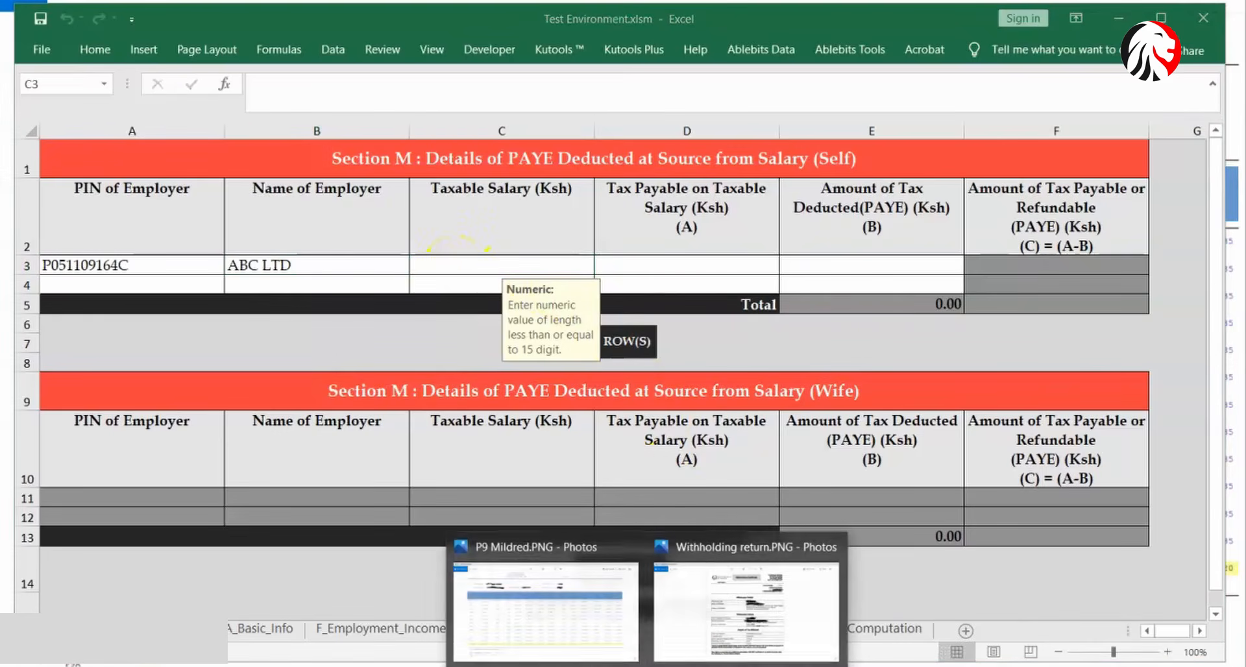
{"action": "left_click", "coordinate": [589, 644]}
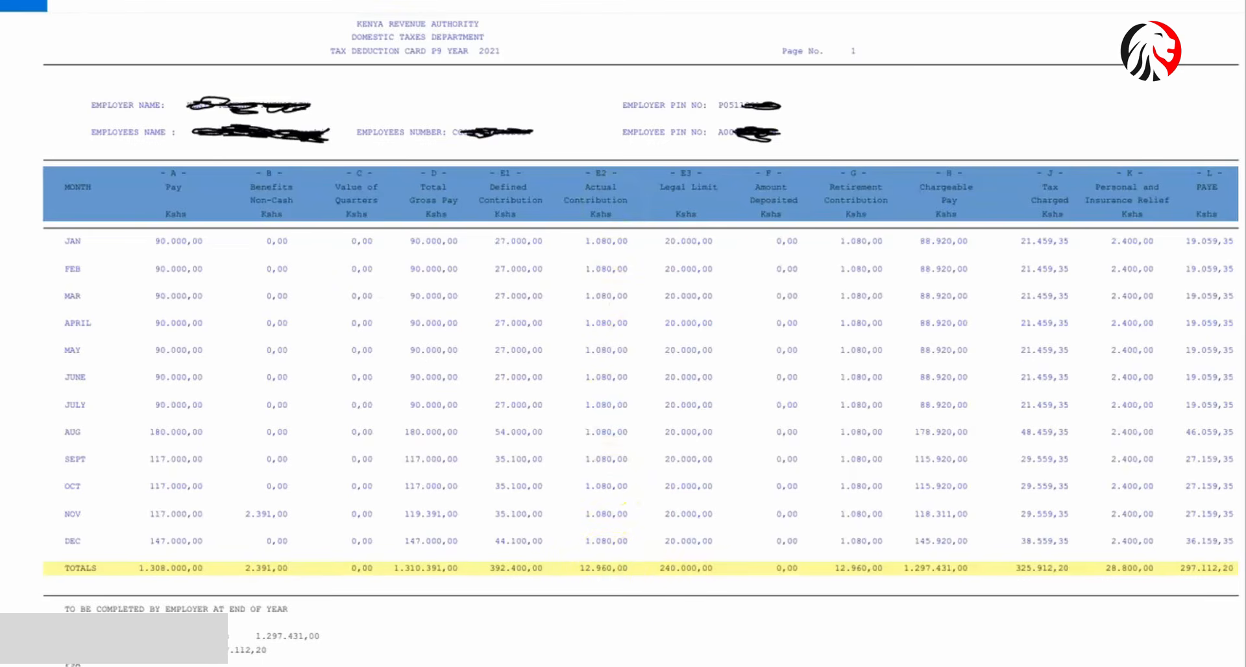
{"action": "left_click", "coordinate": [746, 666]}
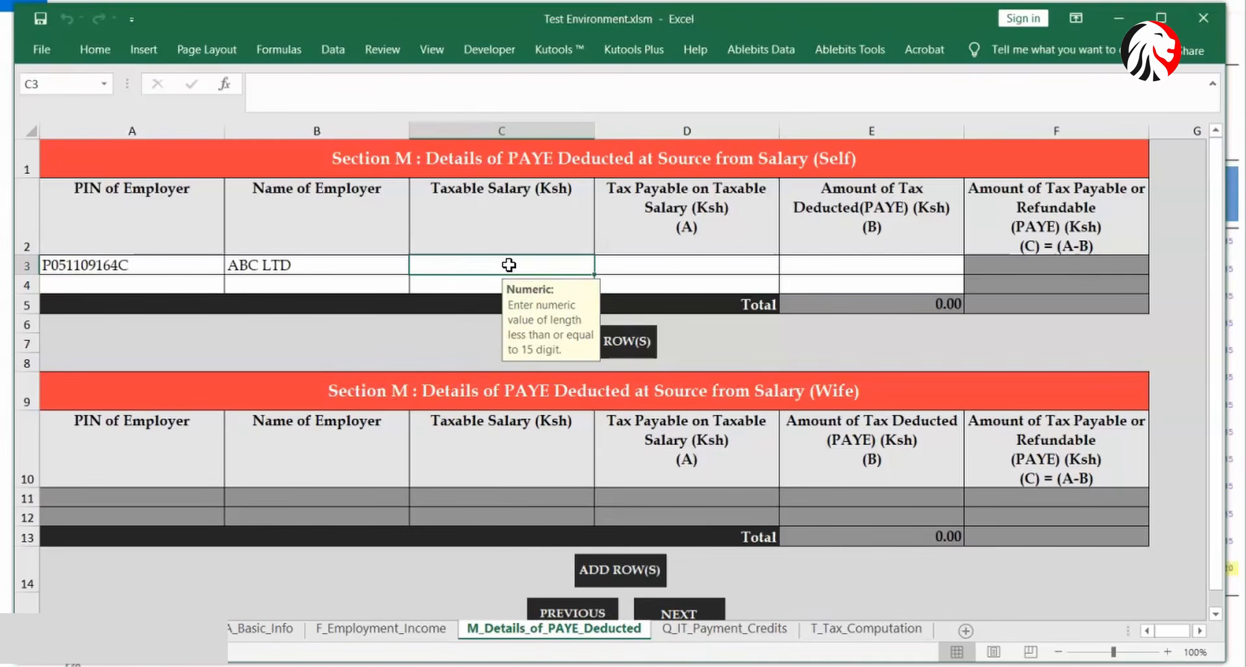
- Enter taxable salary 1,297,431 and tax payable 325,912.20, checked against the P9 card
{"action": "type", "text": "19"}
{"action": "key", "text": "BackSpace"}
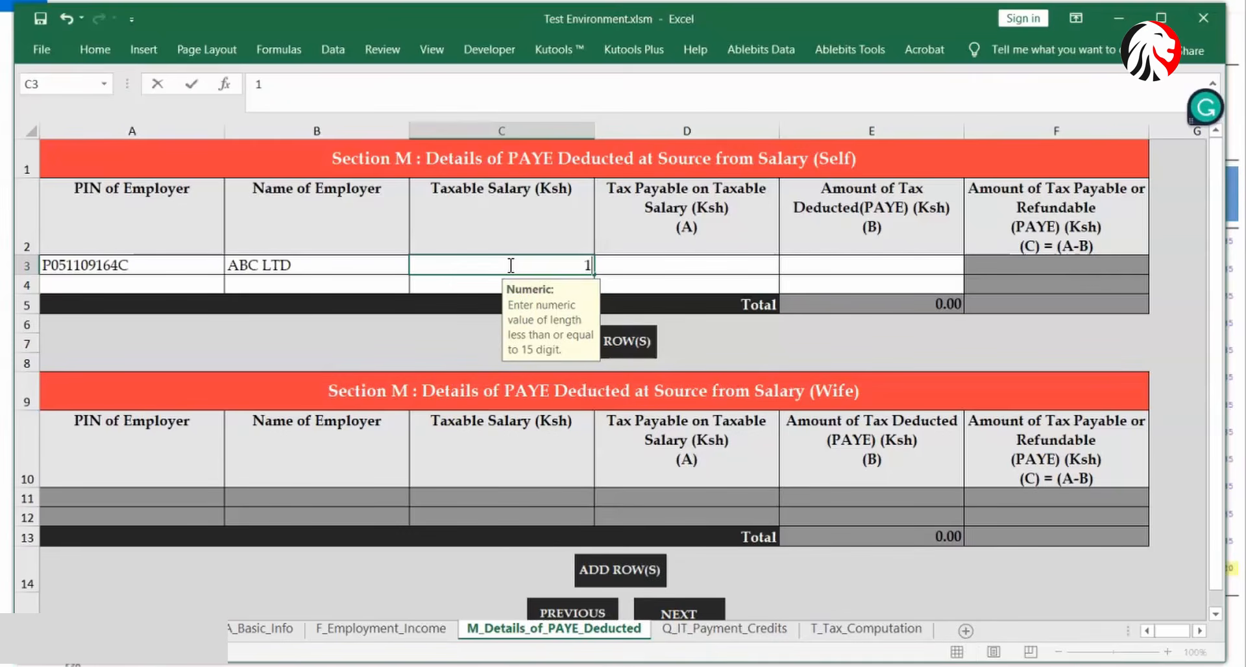
{"action": "type", "text": "297431"}
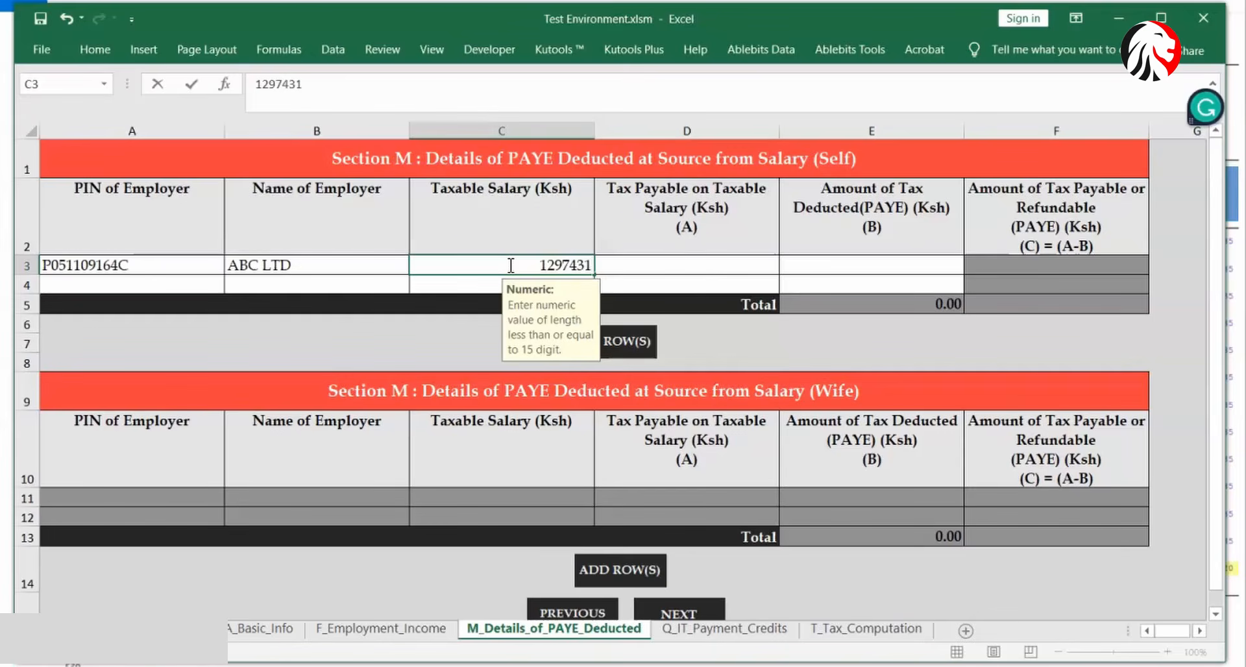
{"action": "left_click", "coordinate": [680, 267]}
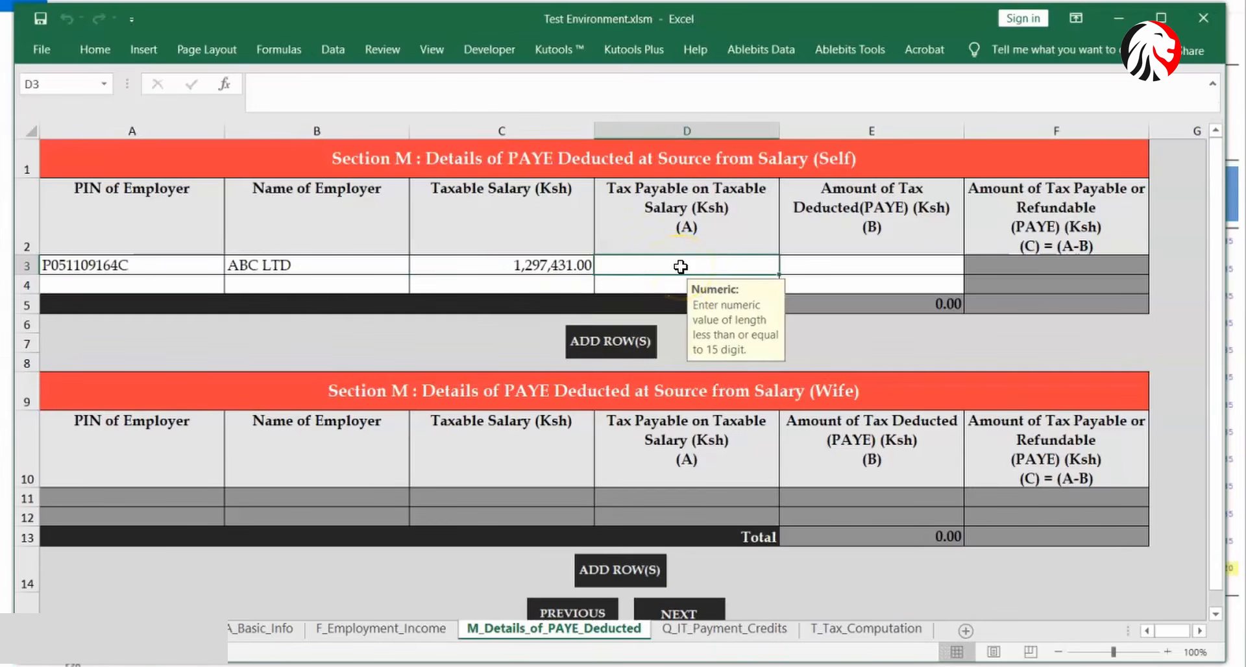
{"action": "left_click", "coordinate": [644, 212]}
{"action": "mouse_move", "coordinate": [649, 662]}
{"action": "left_click", "coordinate": [553, 650]}
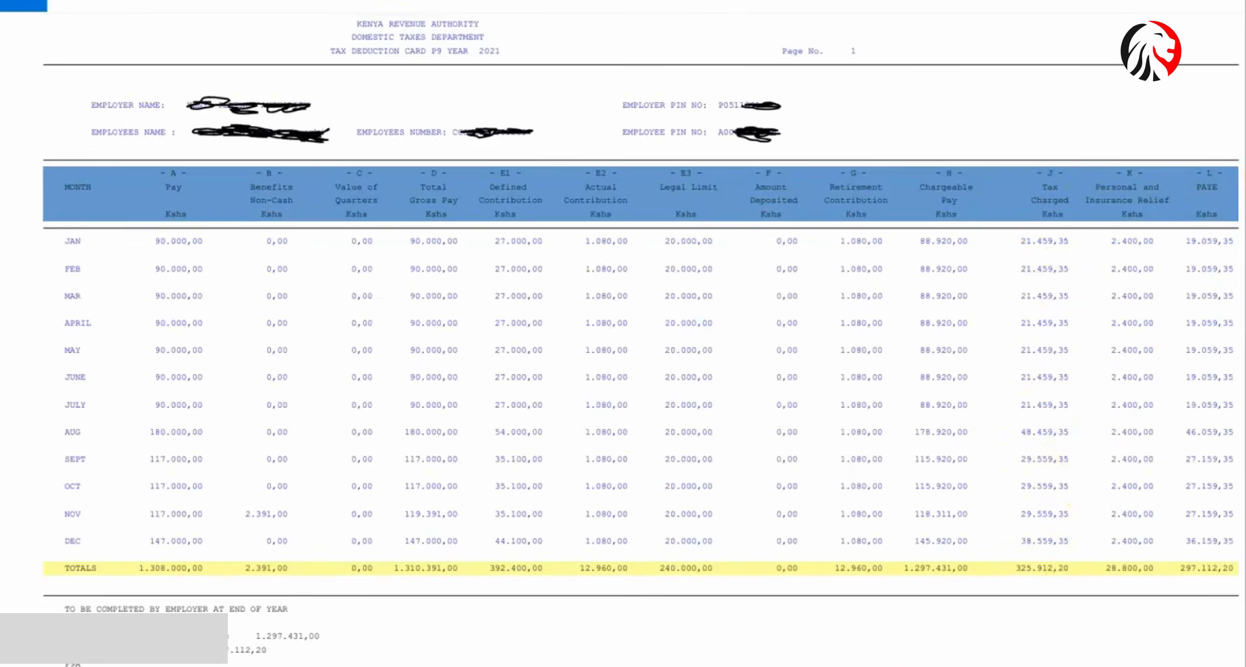
{"action": "left_click", "coordinate": [779, 622]}
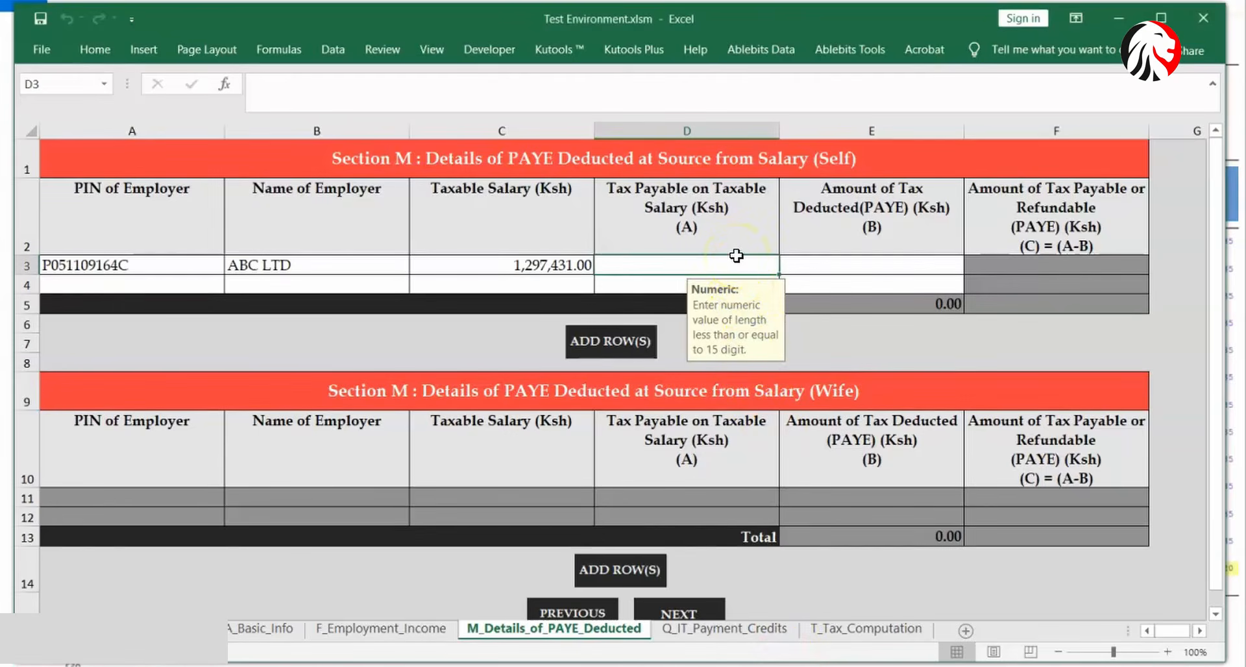
{"action": "type", "text": "325"}
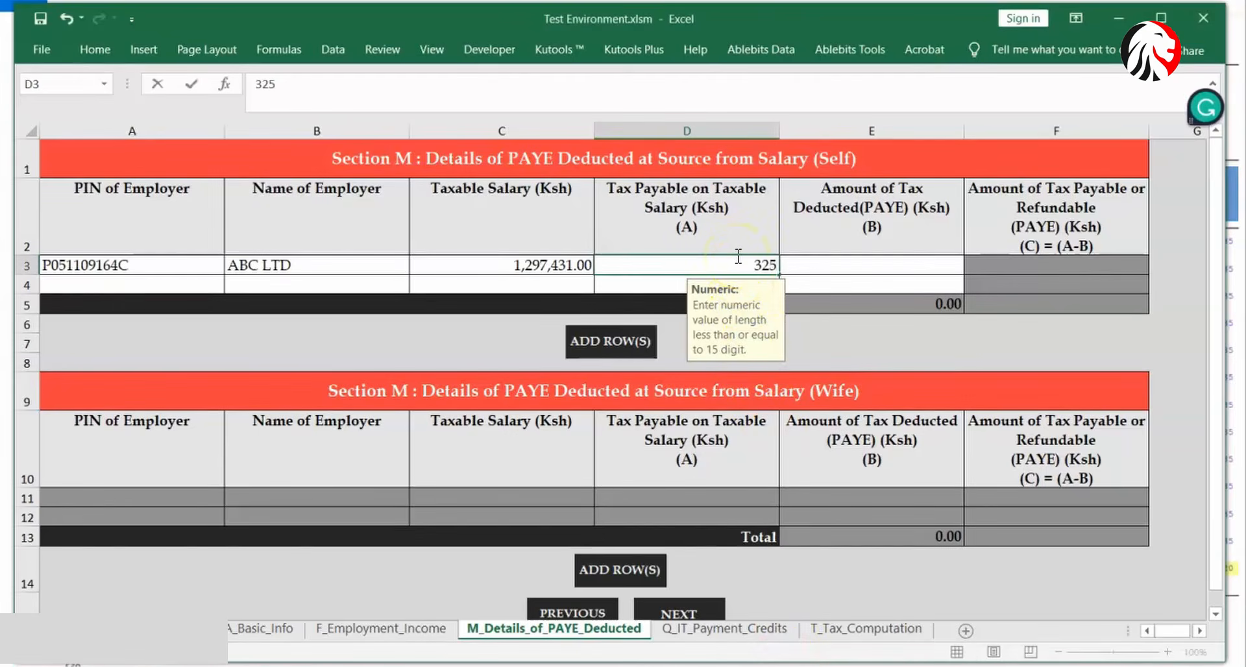
{"action": "type", "text": "912.20"}
{"action": "left_click", "coordinate": [832, 261]}
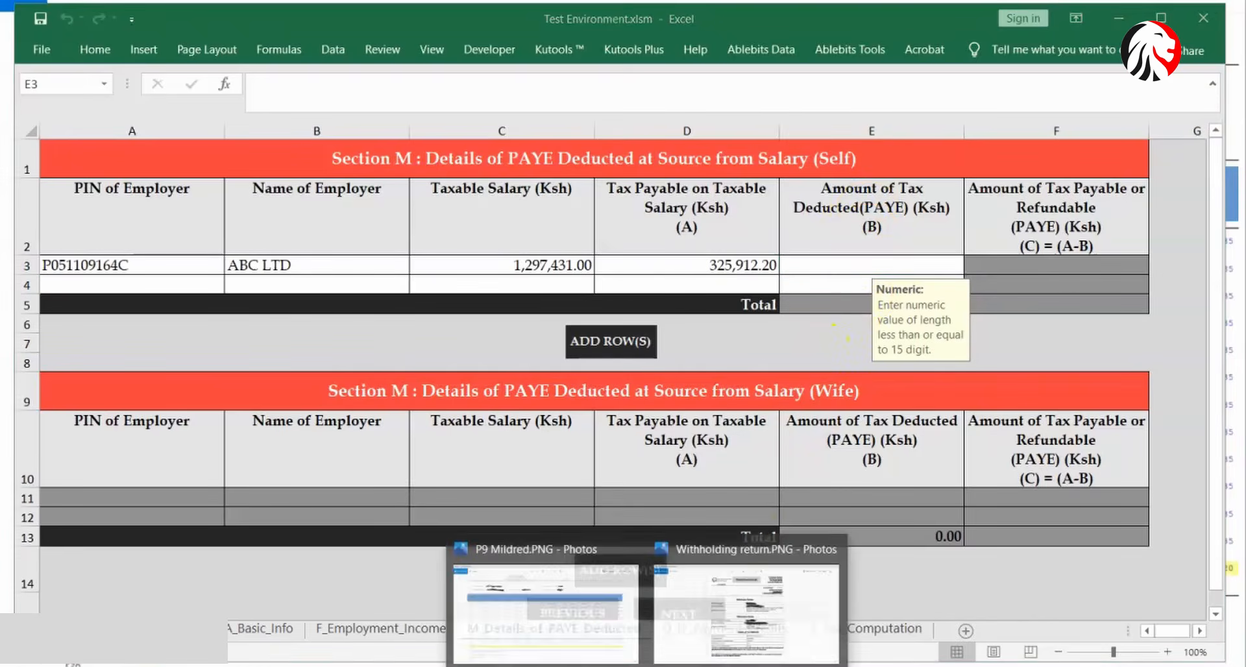
- Enter 297,112.20 as the PAYE deducted in E3, taken from the P9 card
{"action": "left_click", "coordinate": [554, 620]}
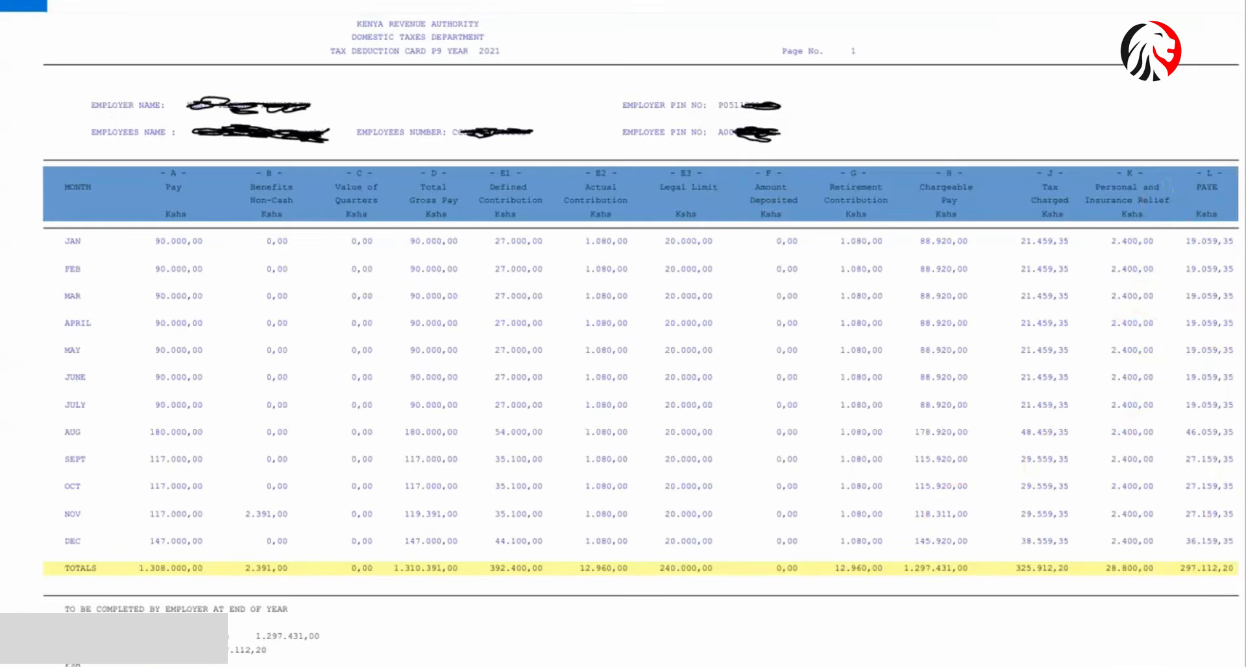
{"action": "left_click", "coordinate": [558, 666]}
{"action": "left_click", "coordinate": [906, 351]}
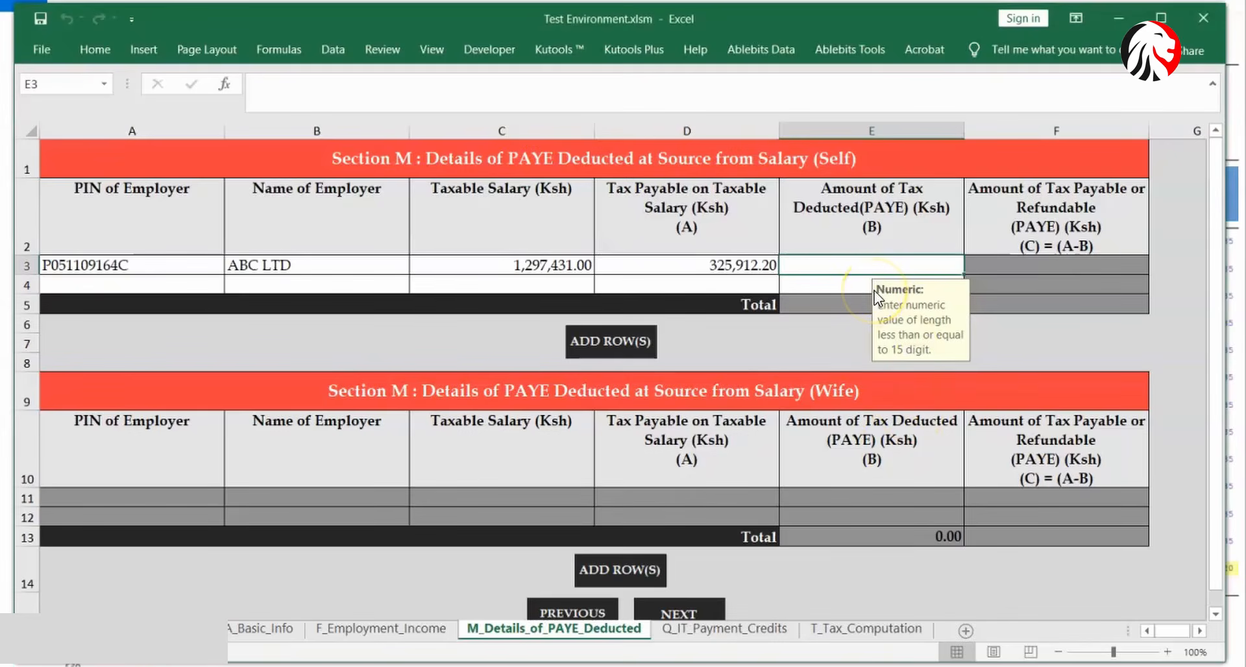
{"action": "type", "text": "2"}
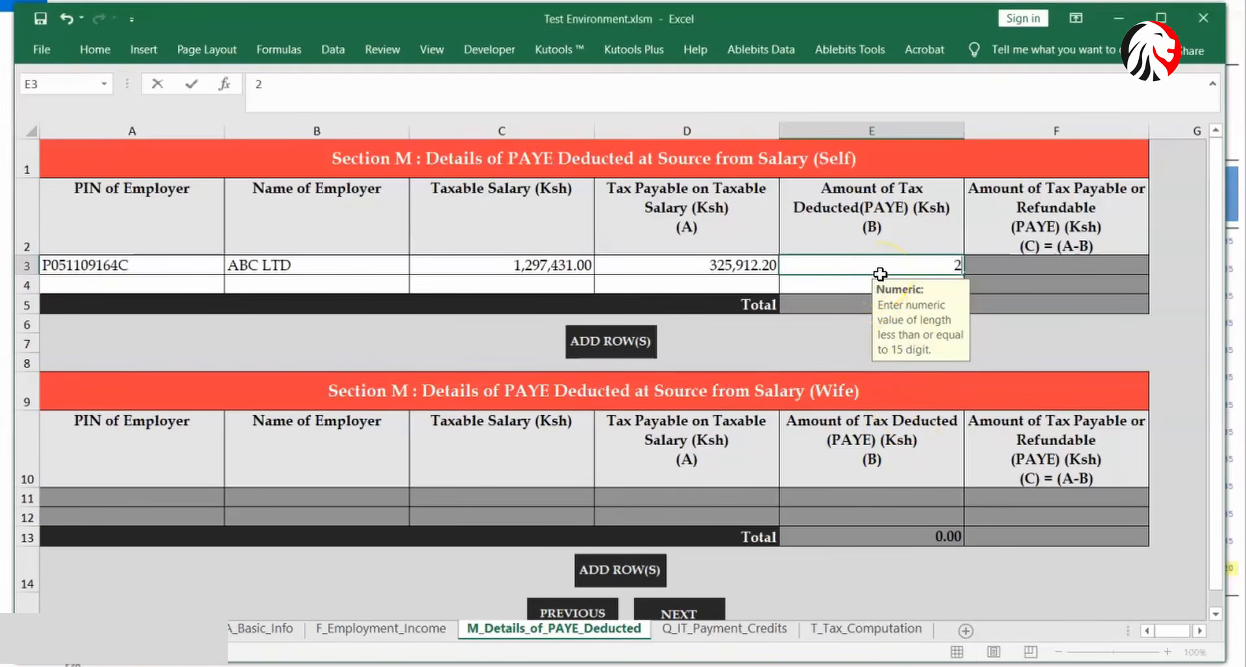
{"action": "type", "text": "97112.20"}
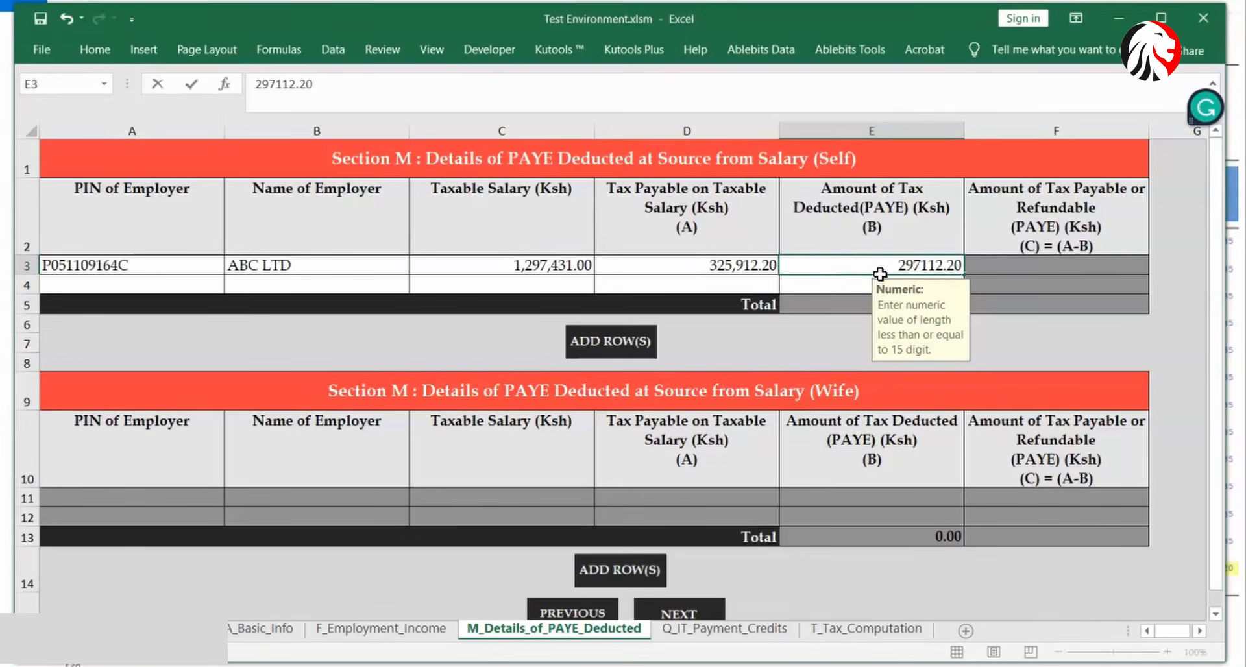
{"action": "left_click", "coordinate": [849, 284]}
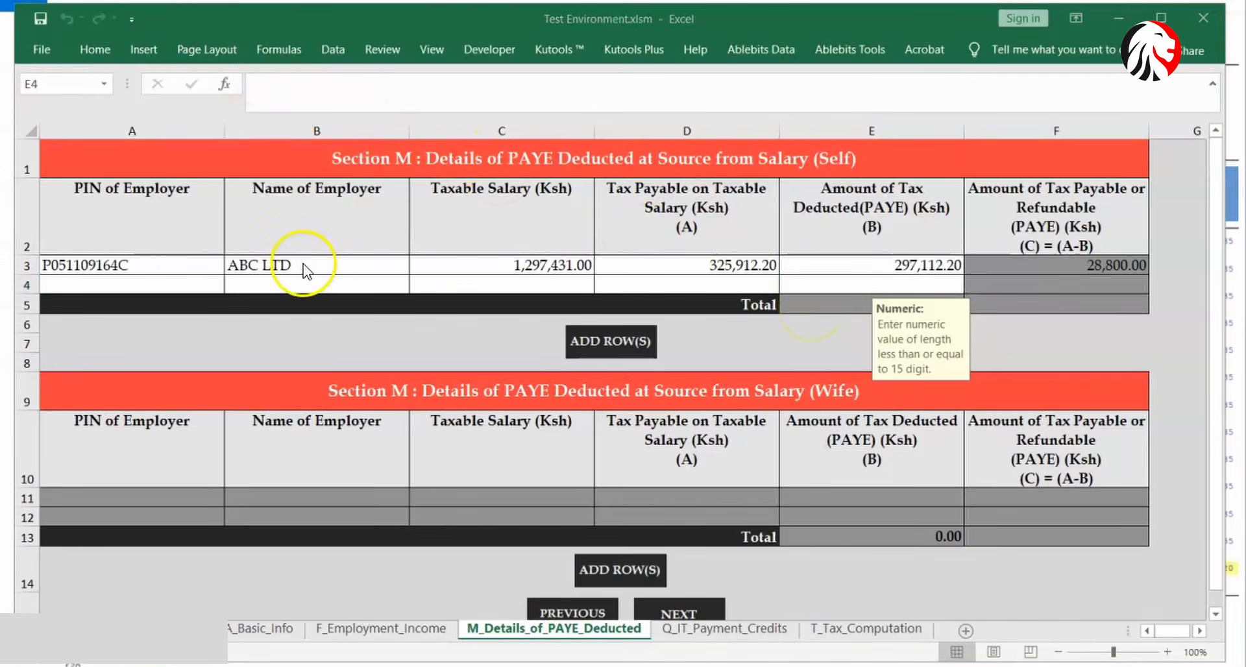
- Review the input rules for the row 3 PAYE columns
{"action": "left_click", "coordinate": [199, 281]}
{"action": "left_click", "coordinate": [274, 280]}
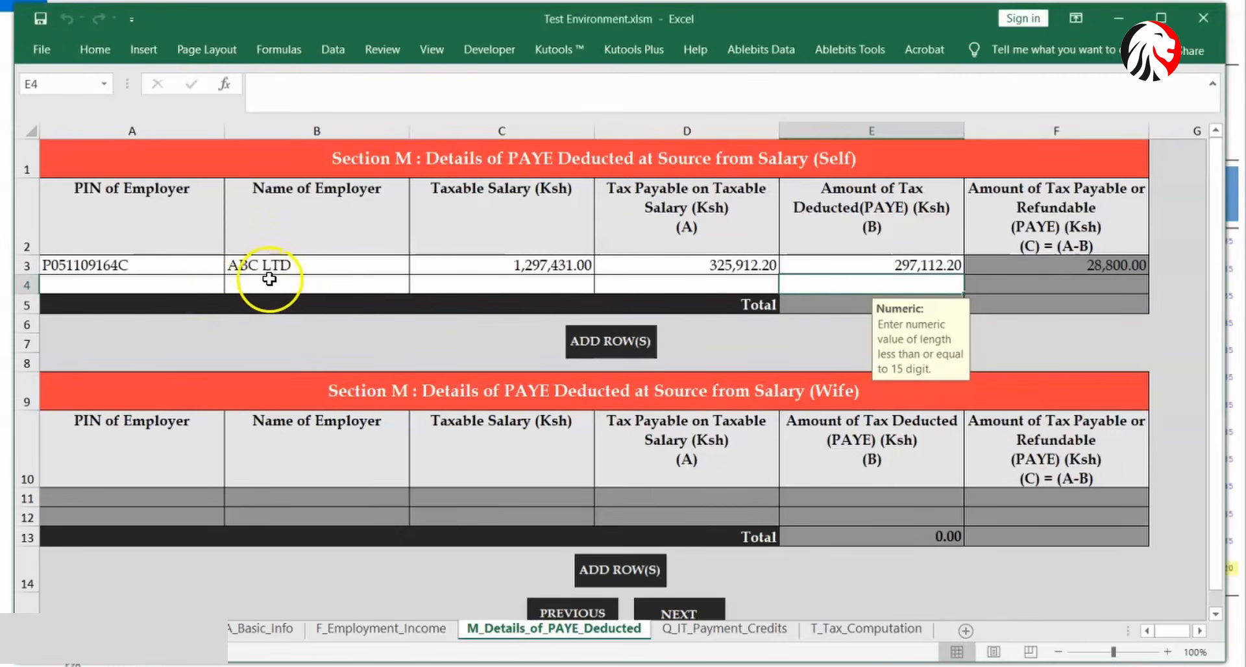
{"action": "left_click", "coordinate": [472, 280]}
{"action": "left_click", "coordinate": [643, 290]}
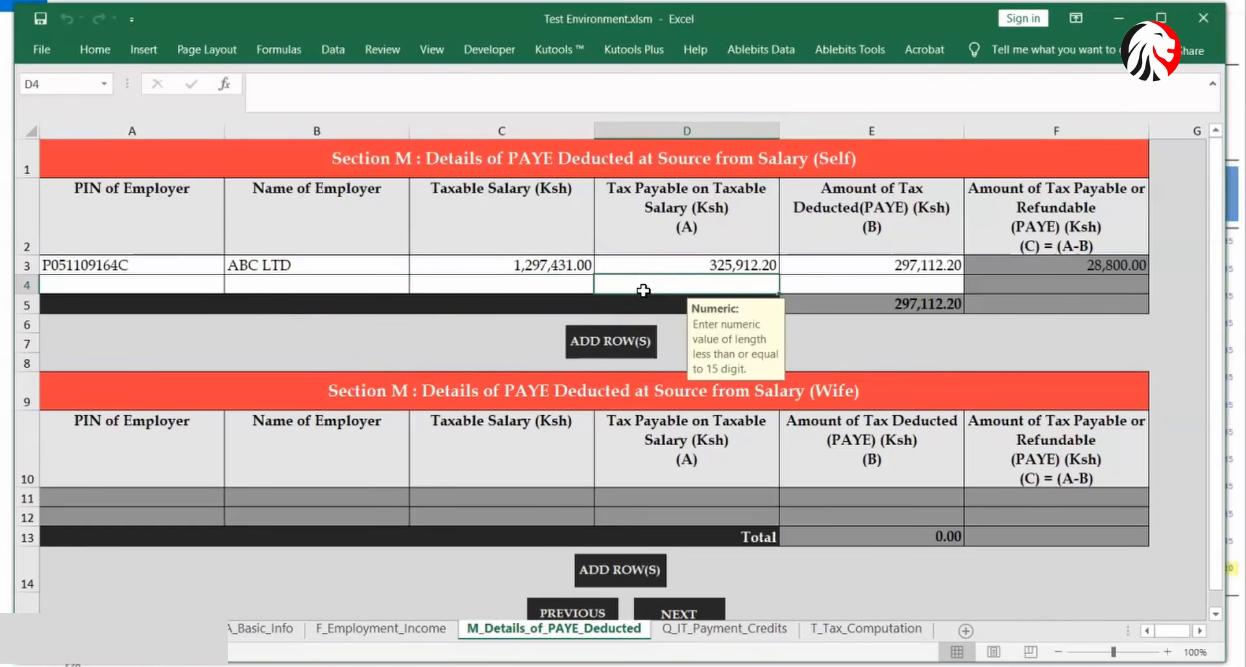
{"action": "left_click", "coordinate": [829, 287]}
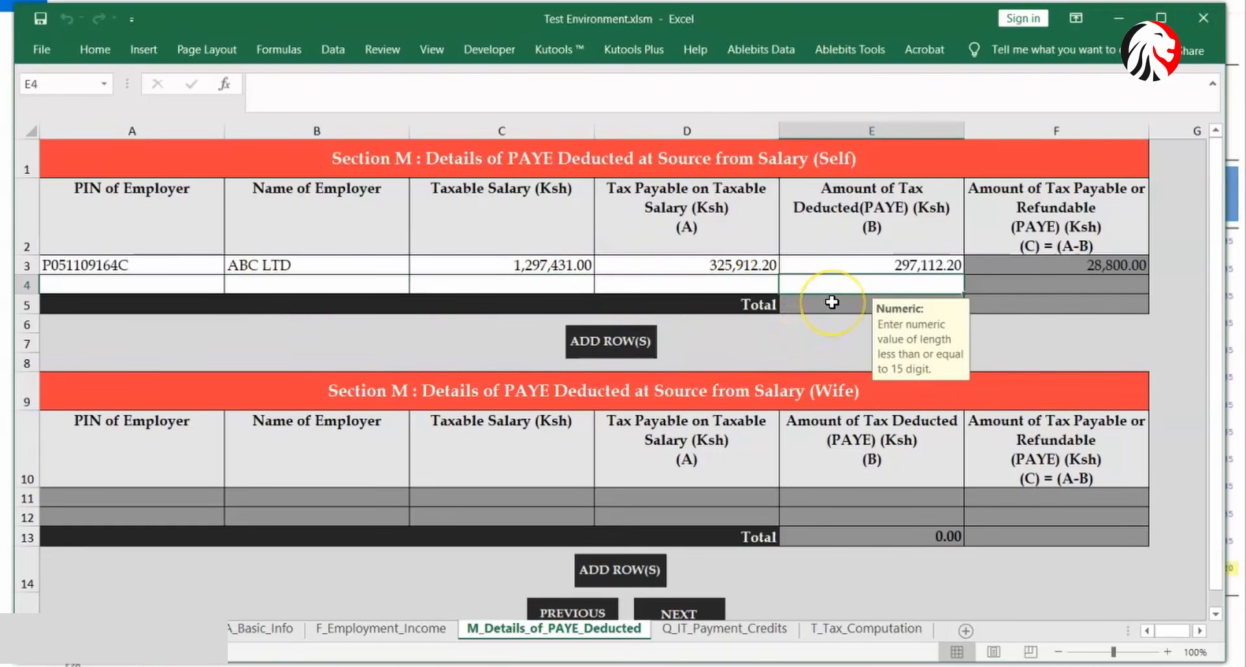
{"action": "left_click", "coordinate": [687, 612]}
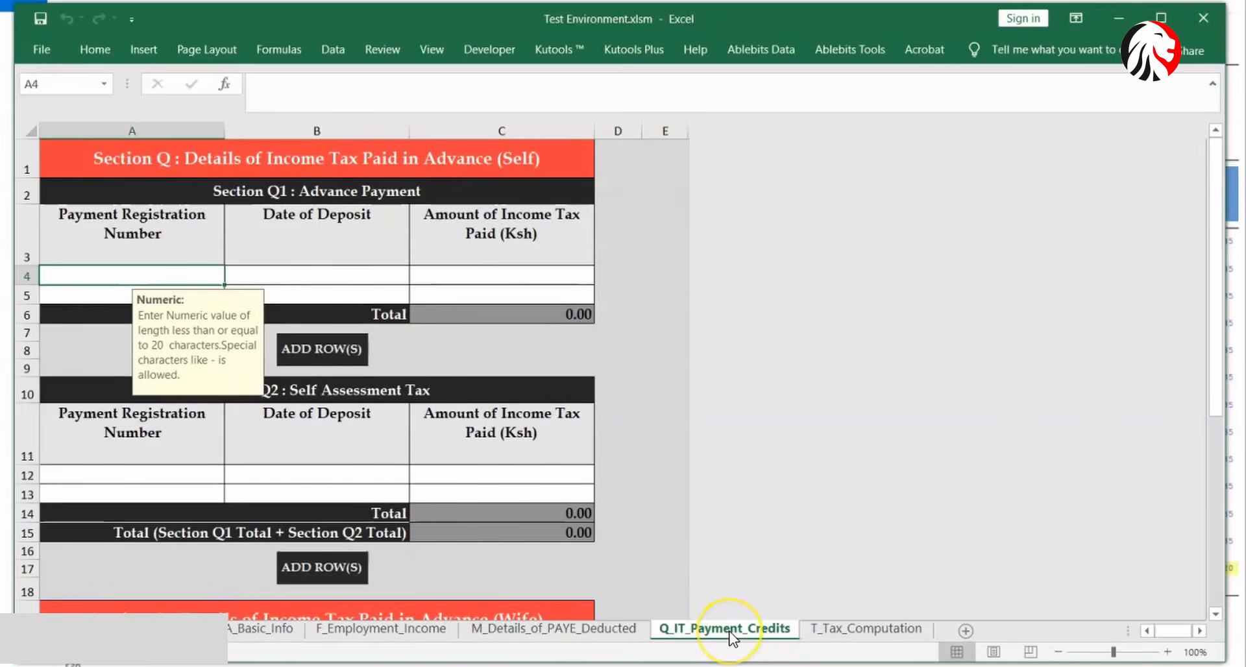
- Skip the advance tax deposit date and amount, continuing via NEXT to T_Tax_Computation
{"action": "left_click", "coordinate": [320, 281]}
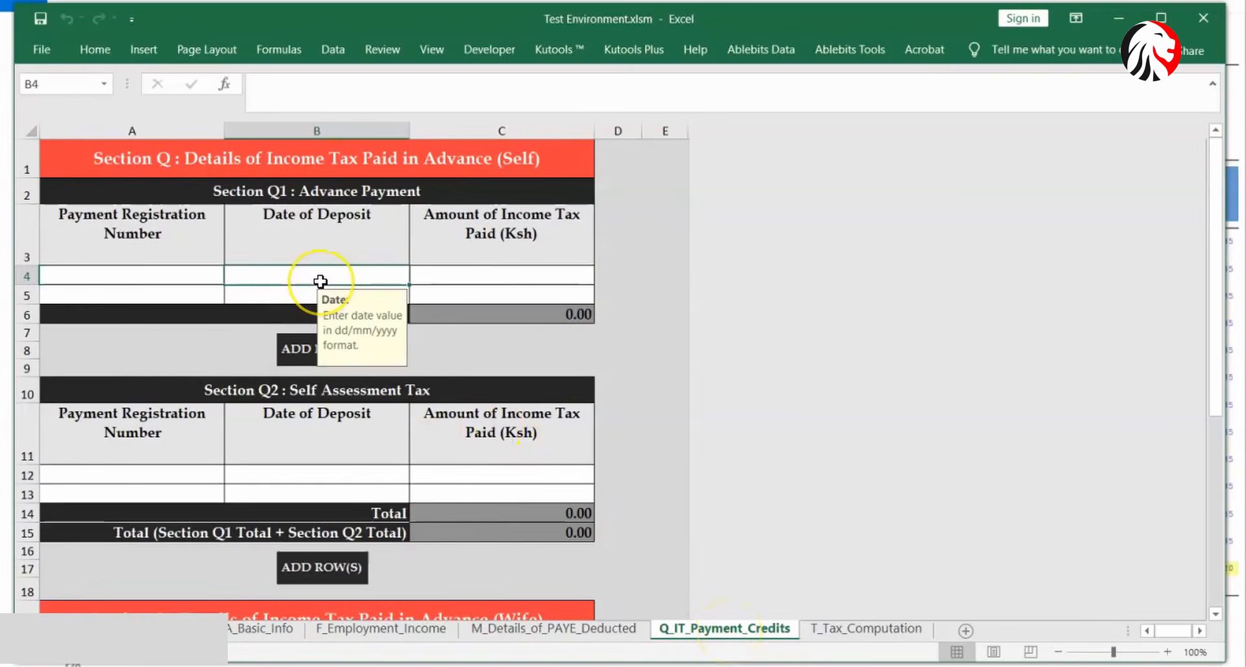
{"action": "left_click", "coordinate": [475, 278]}
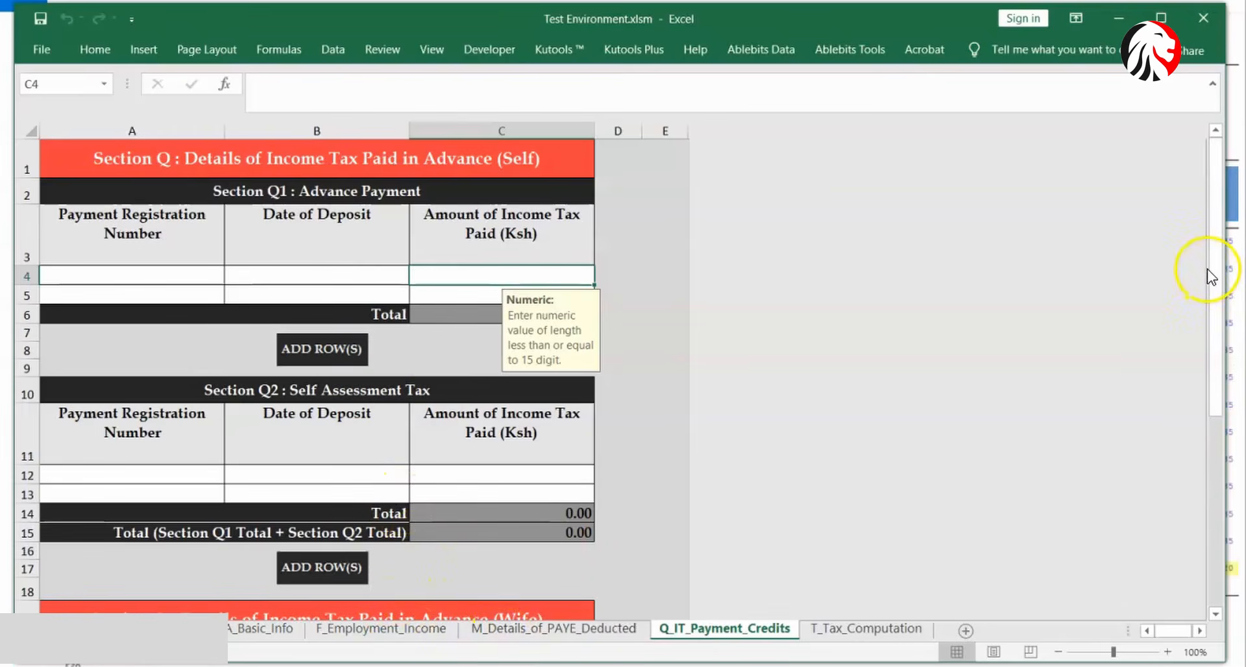
{"action": "scroll", "coordinate": [1212, 454], "scroll_direction": "down", "scroll_amount": 6}
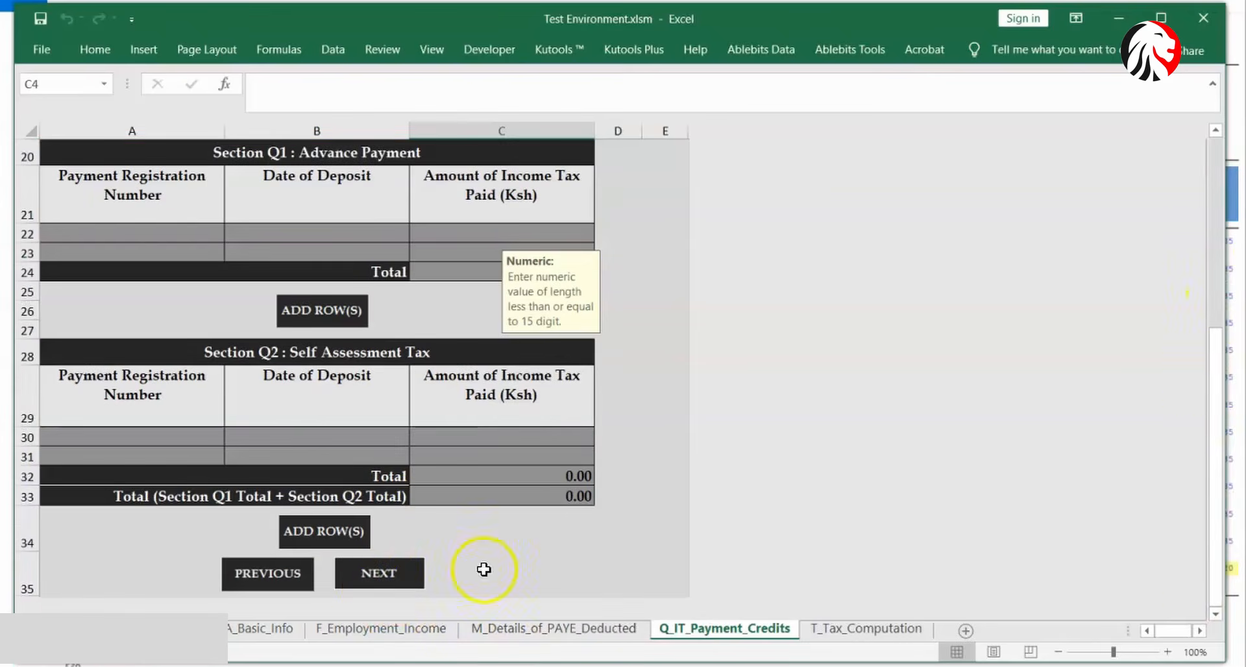
{"action": "left_click", "coordinate": [384, 574]}
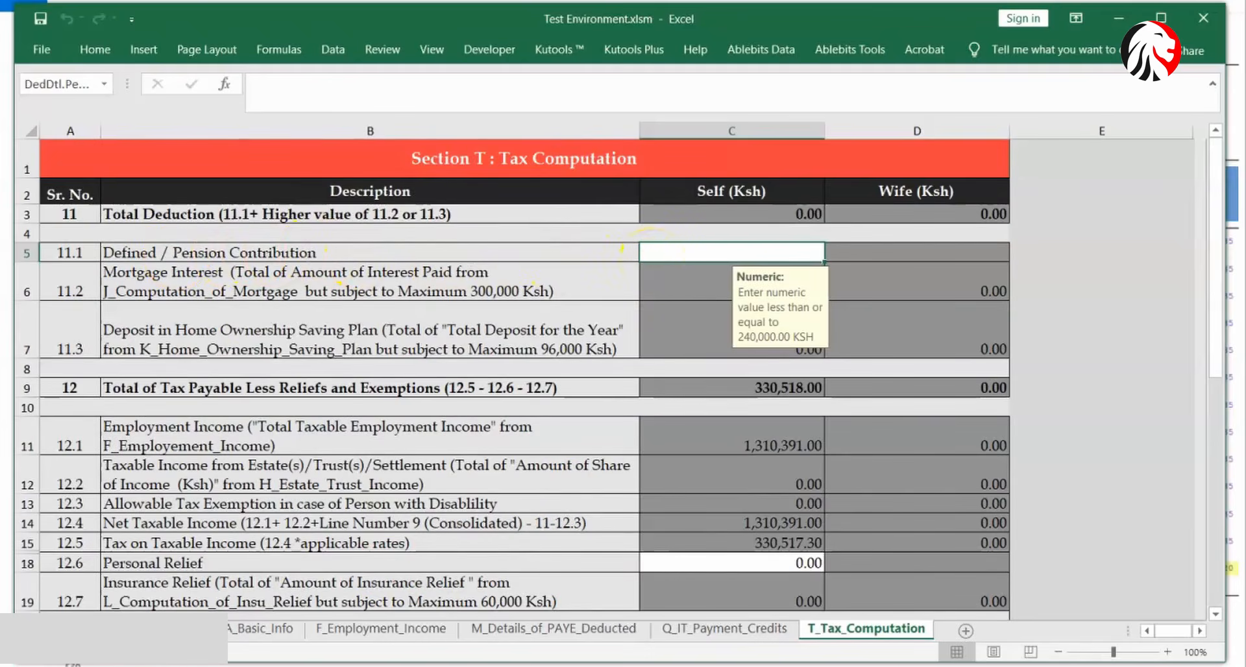
- Enter 12960 in C5 as the self pension contribution, matching the P9 contribution total
{"action": "mouse_move", "coordinate": [784, 666]}
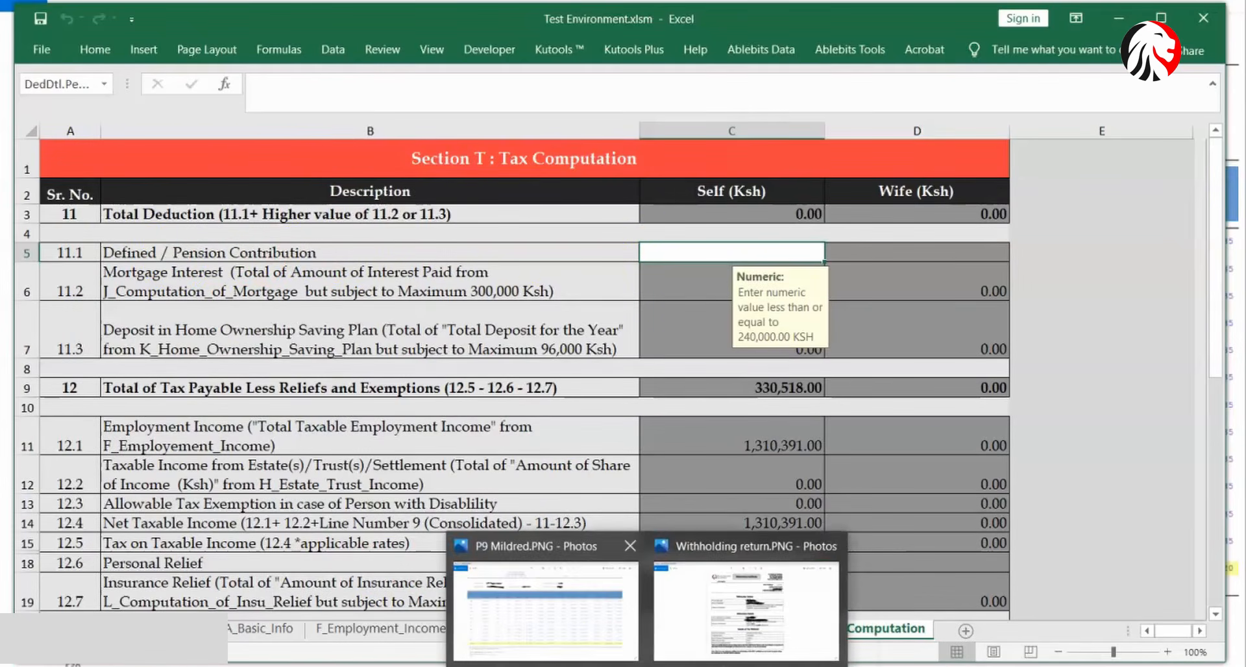
{"action": "left_click", "coordinate": [571, 642]}
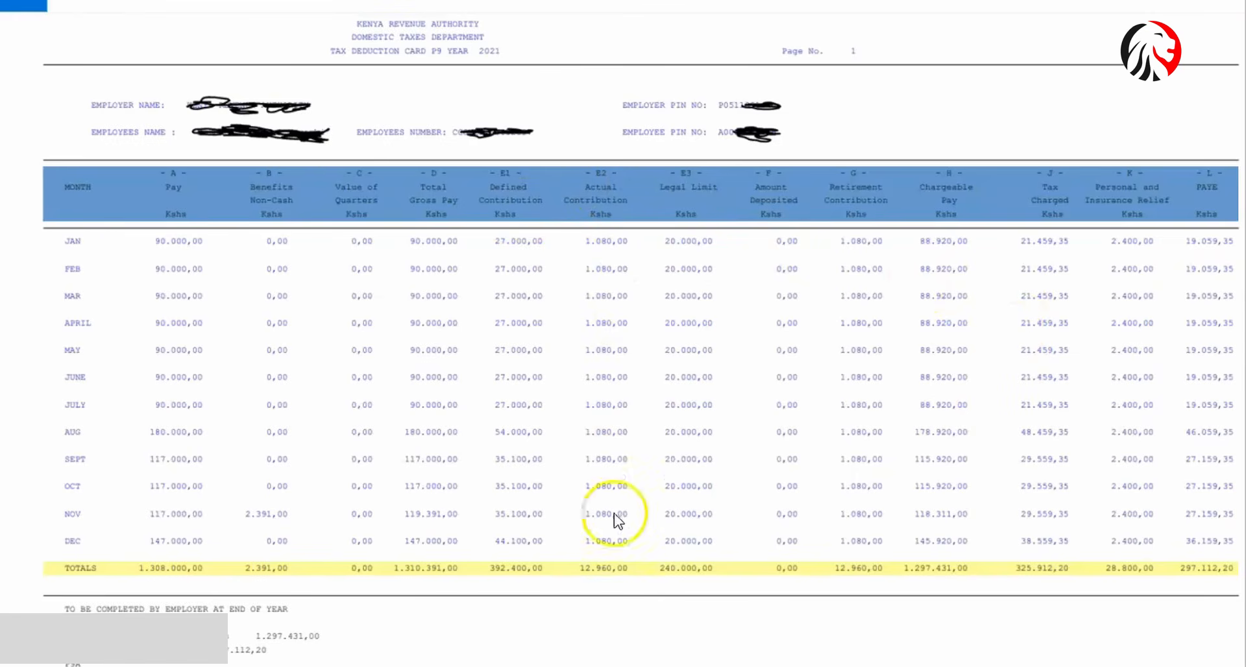
{"action": "key", "text": "alt+Tab"}
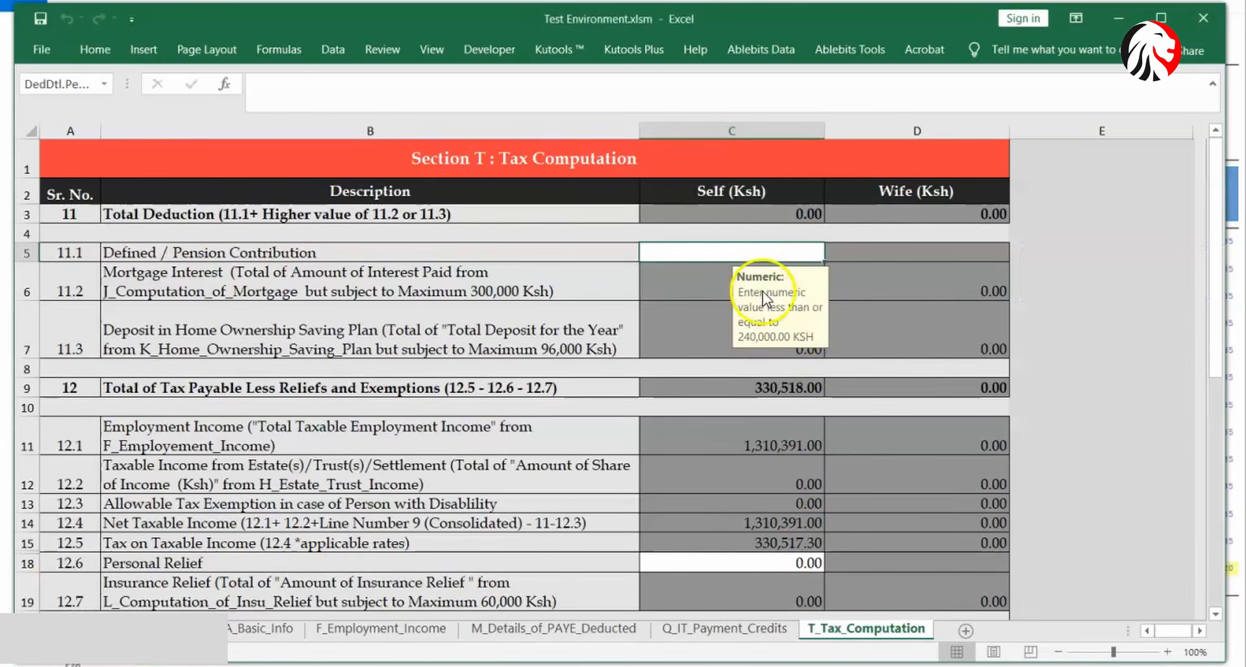
{"action": "left_click", "coordinate": [751, 251]}
{"action": "type", "text": "12960"}
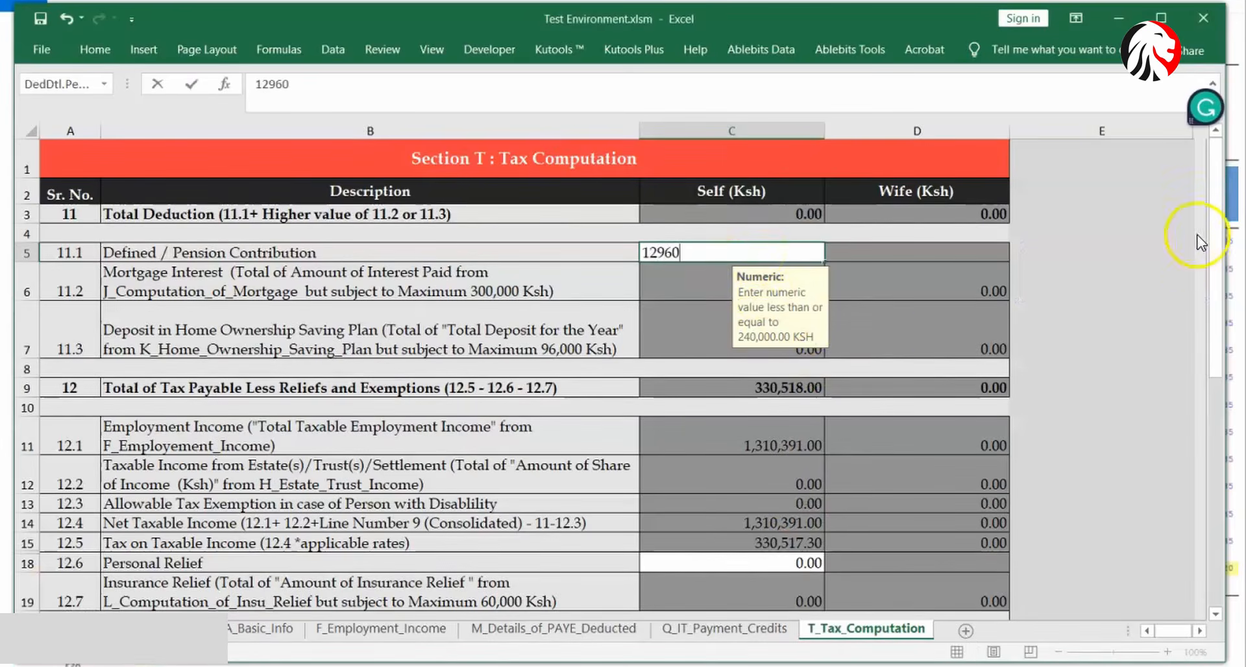
{"action": "left_click_drag", "start_coordinate": [1214, 228], "coordinate": [1212, 325]}
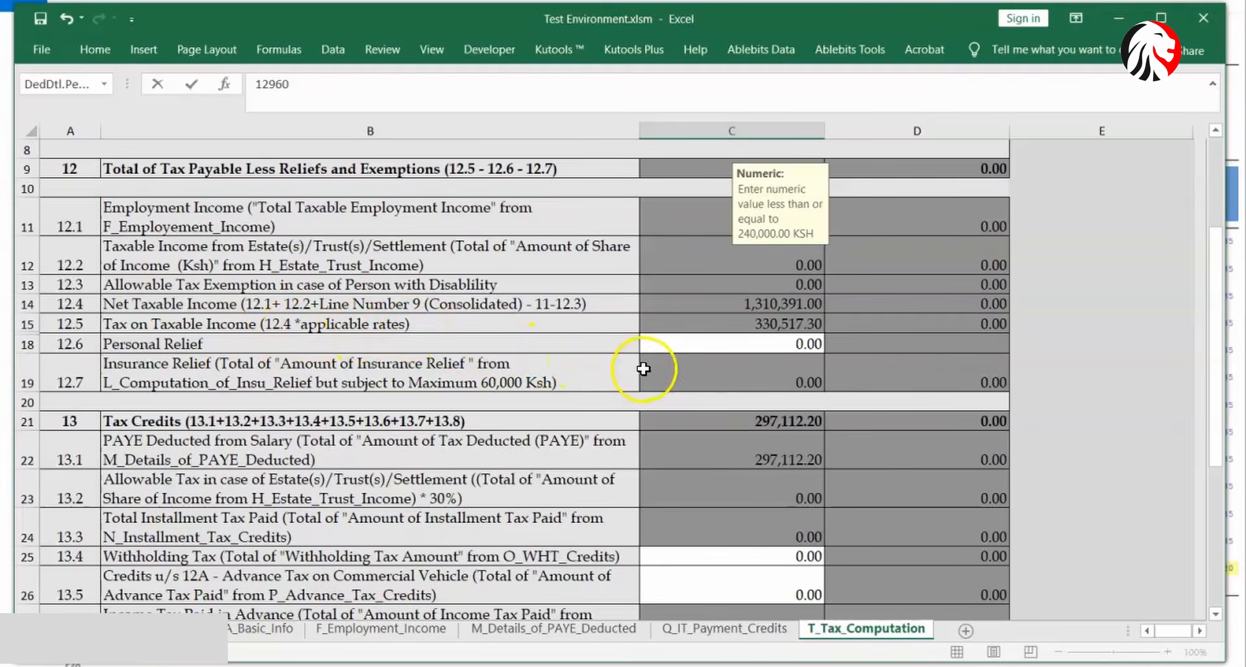
{"action": "mouse_move", "coordinate": [626, 661]}
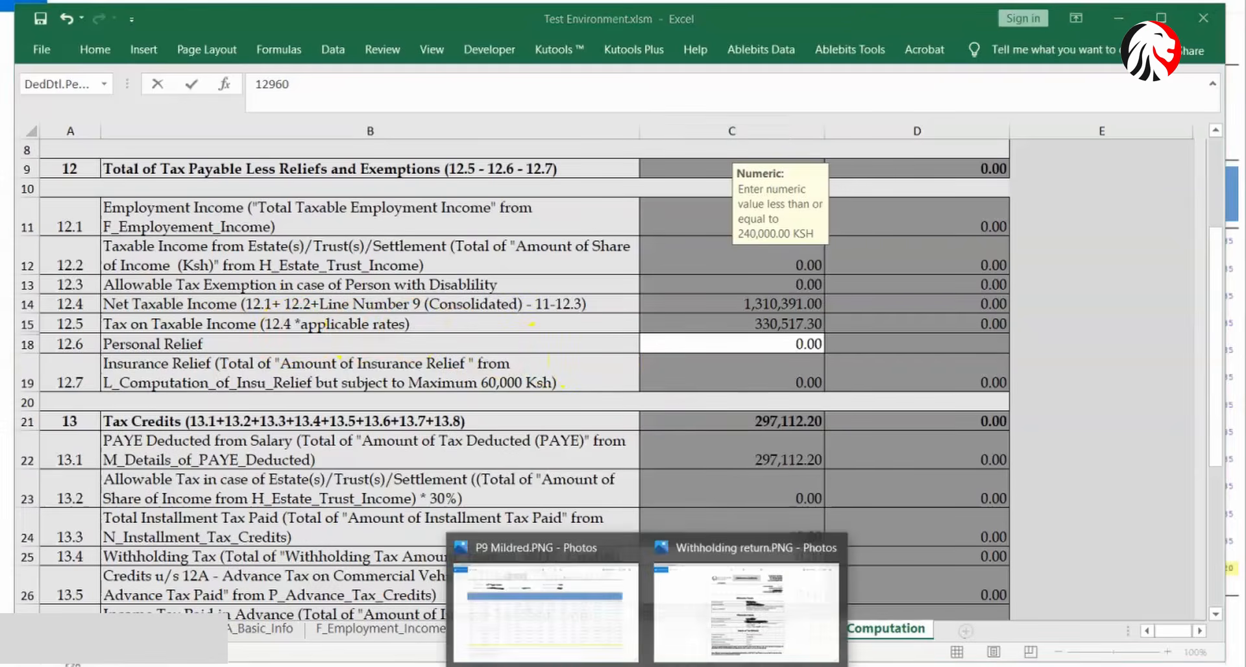
{"action": "left_click", "coordinate": [592, 648]}
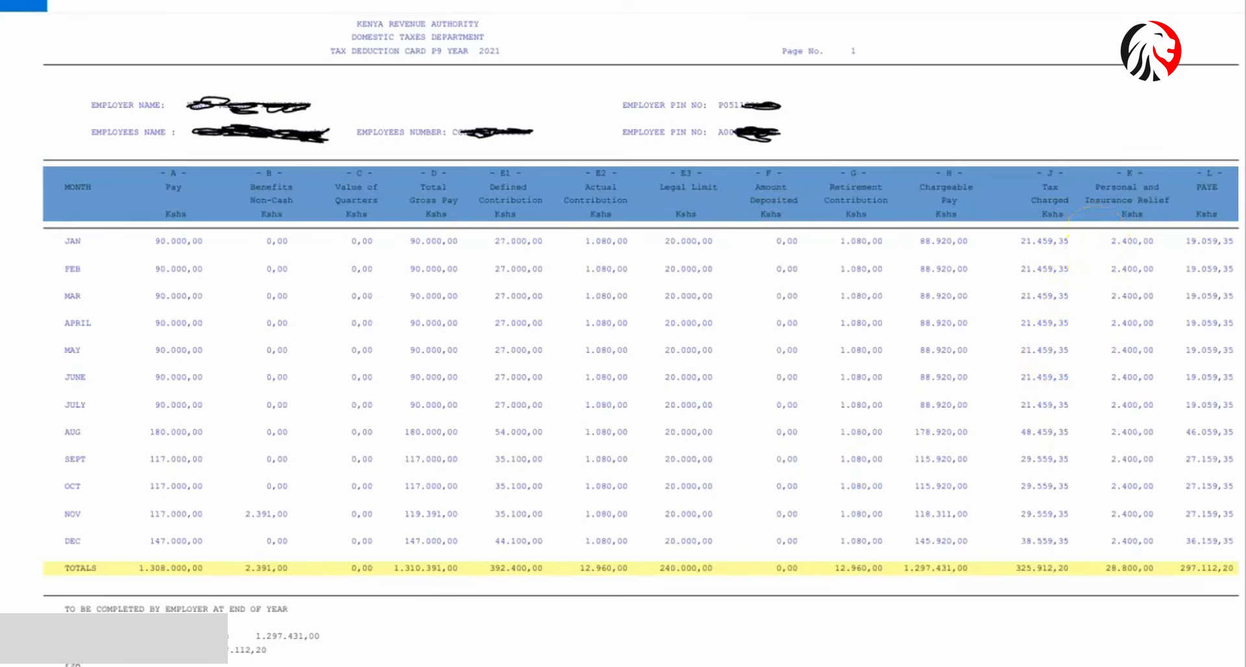
{"action": "mouse_move", "coordinate": [785, 662]}
{"action": "left_click", "coordinate": [752, 626]}
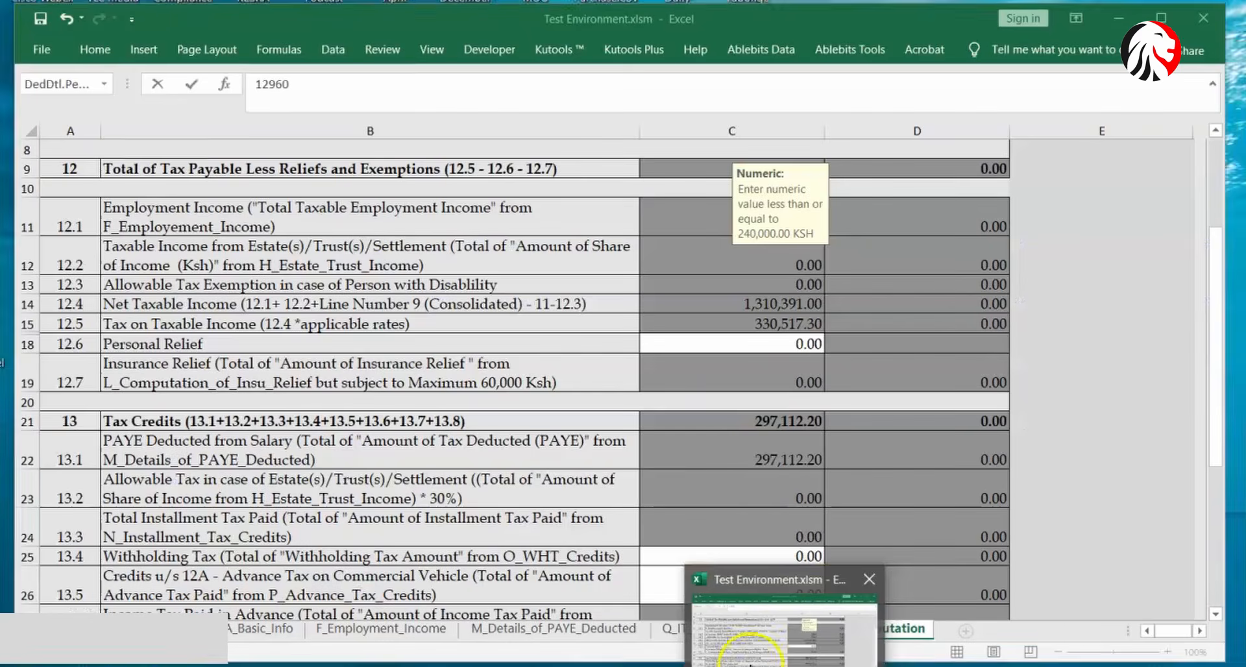
- Enter 28,800 as Personal Relief, bringing the self tax due to 717.80
{"action": "left_click", "coordinate": [728, 356]}
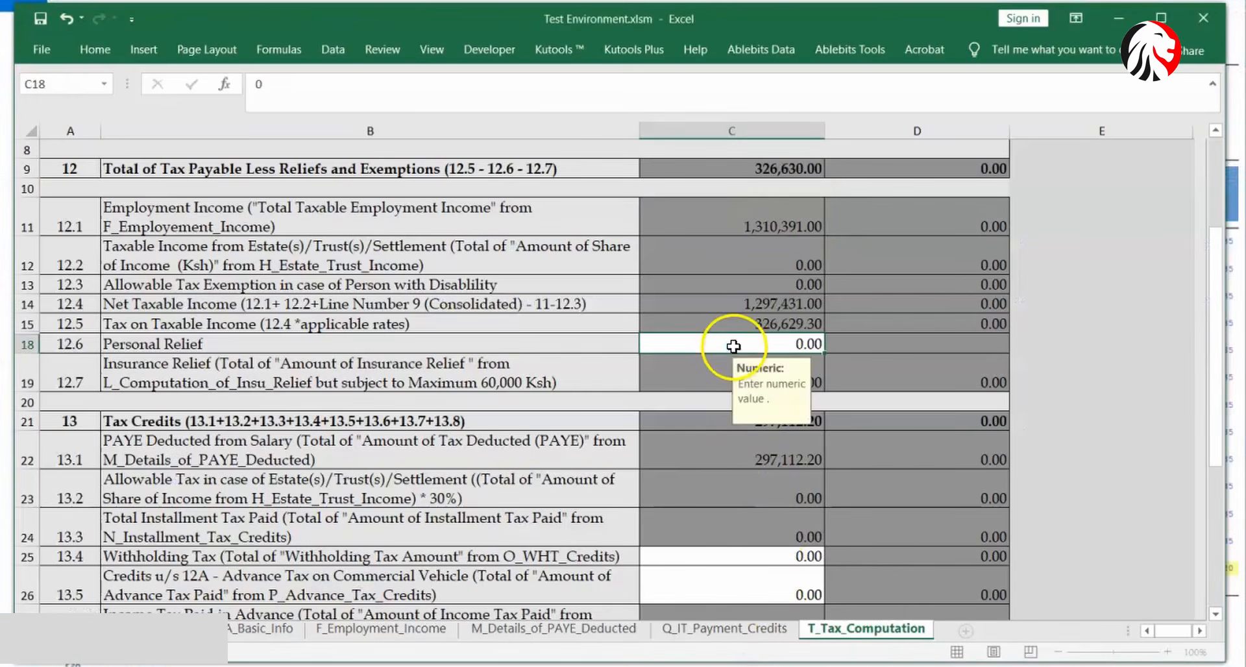
{"action": "type", "text": "288"}
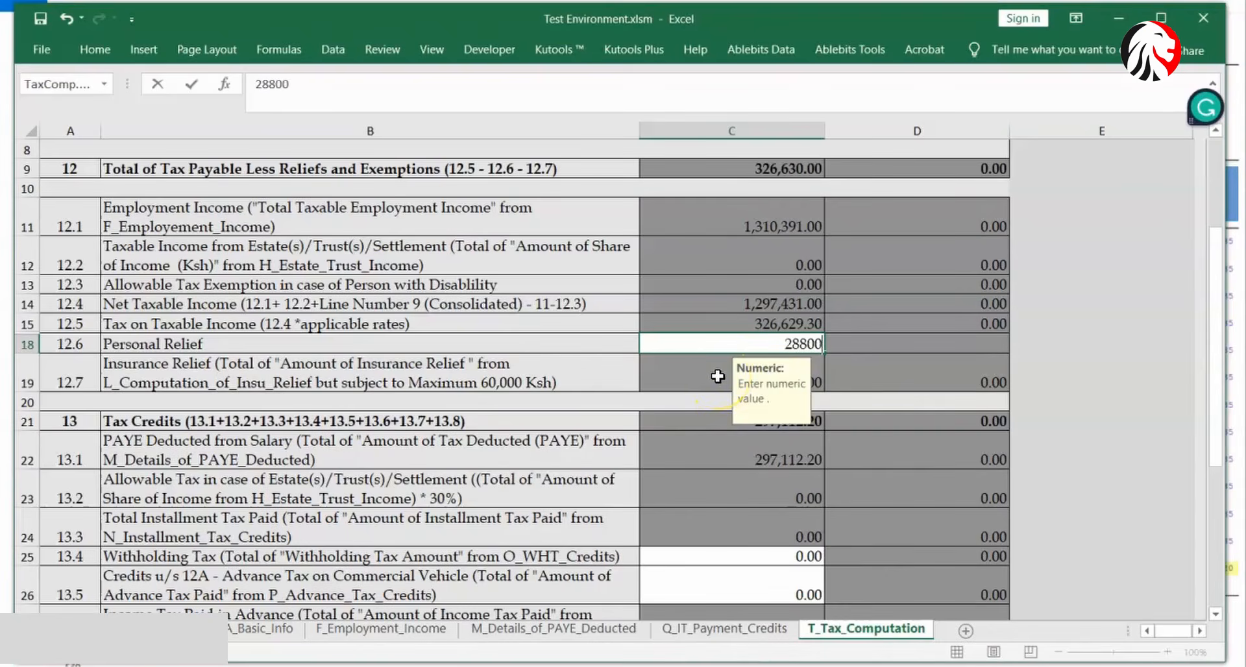
{"action": "left_click", "coordinate": [688, 574]}
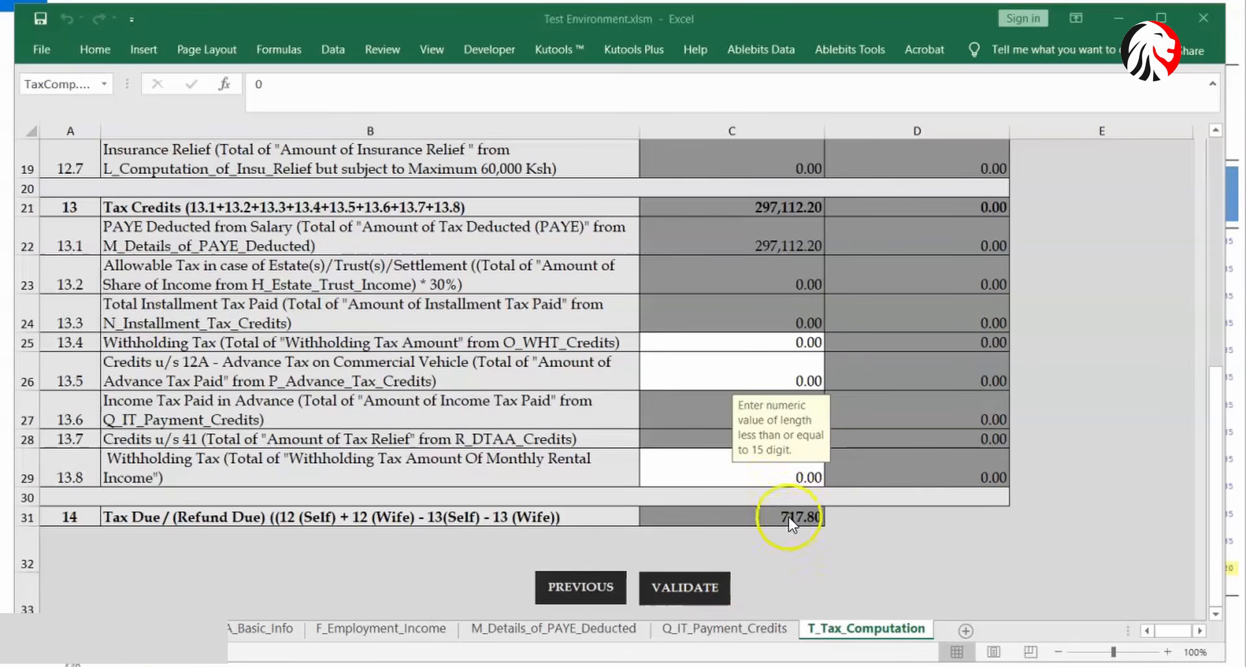
- On A_Basic_Info, answer Yes to the other-income question
{"action": "left_click", "coordinate": [275, 630]}
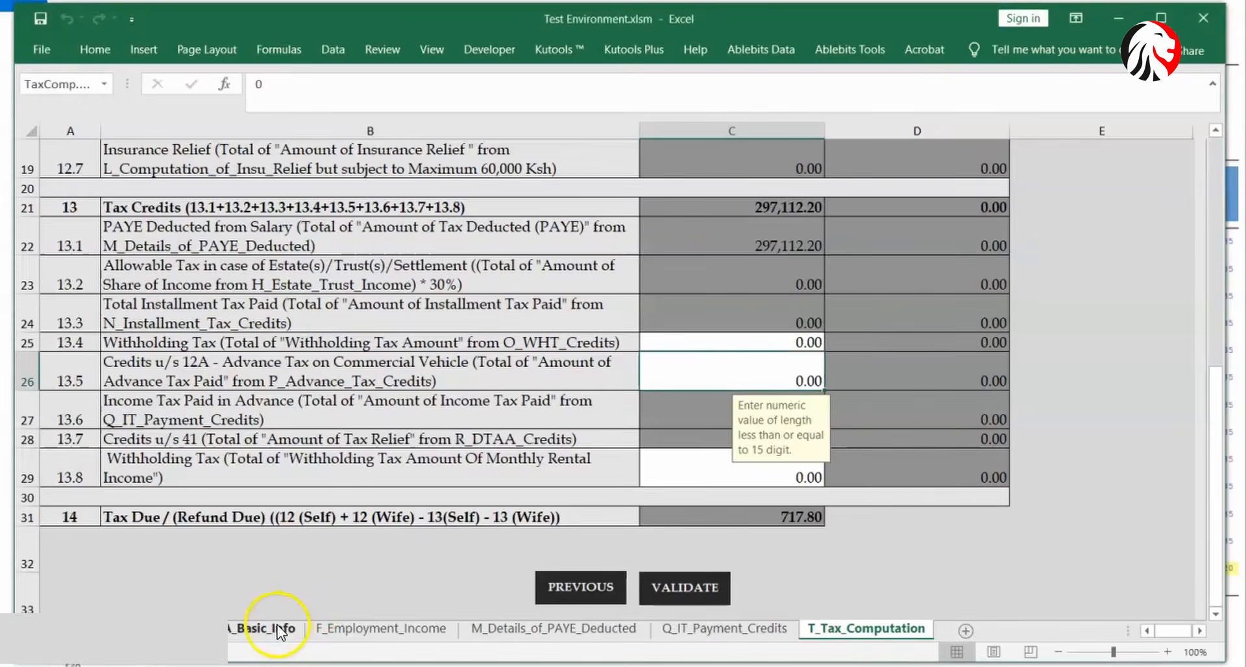
{"action": "left_click", "coordinate": [275, 630]}
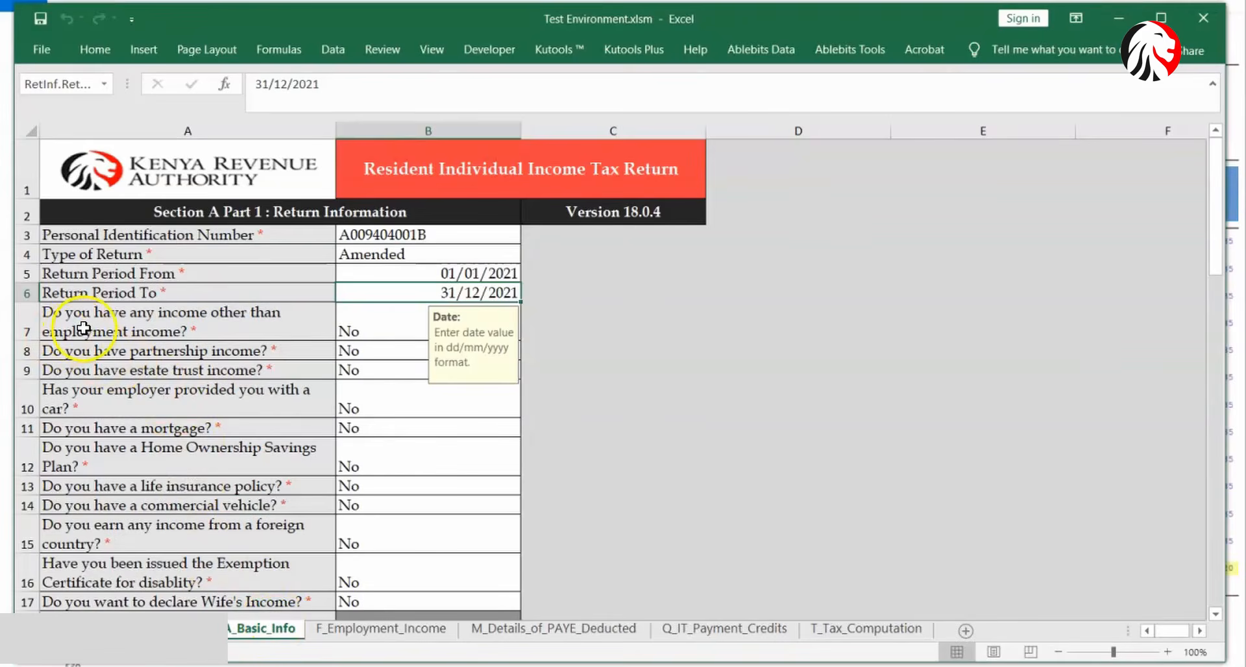
{"action": "left_click", "coordinate": [335, 315]}
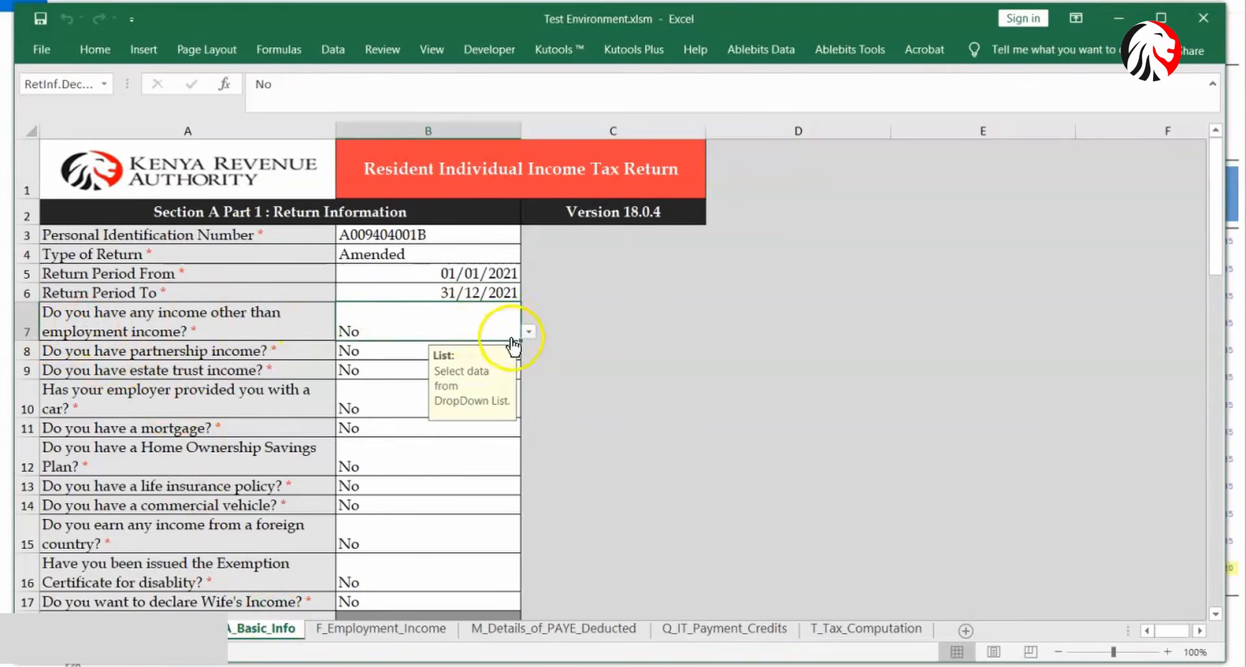
{"action": "left_click", "coordinate": [529, 332]}
{"action": "left_click", "coordinate": [378, 346]}
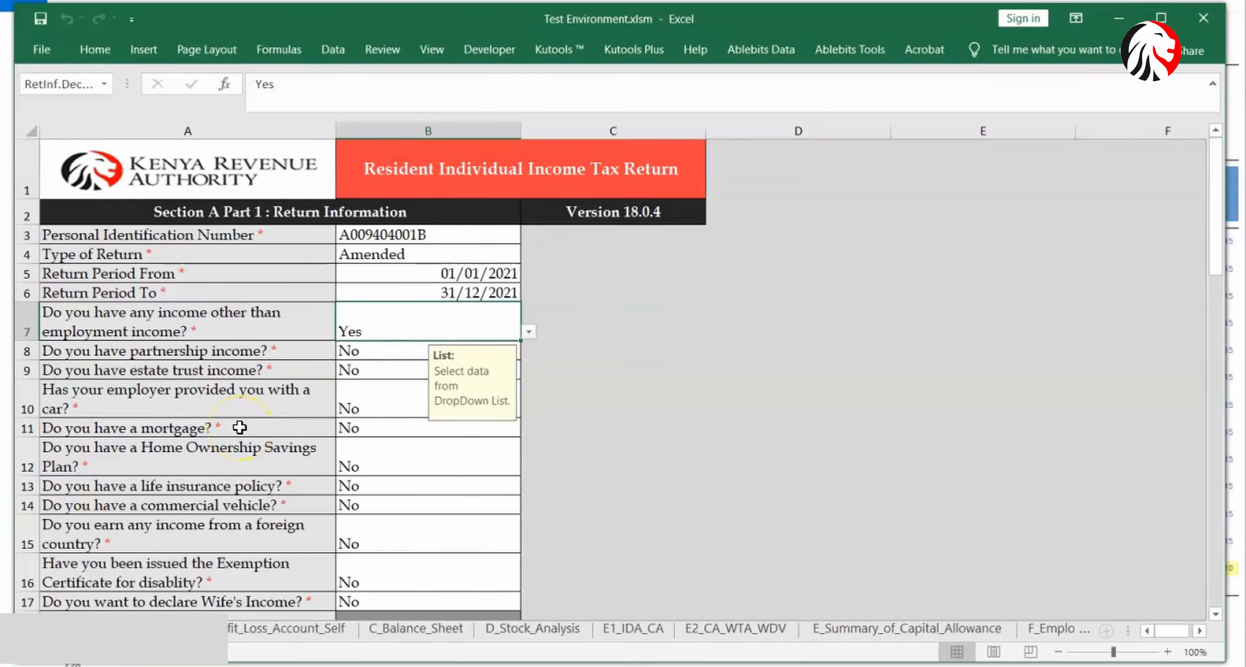
{"action": "left_click", "coordinate": [39, 13]}
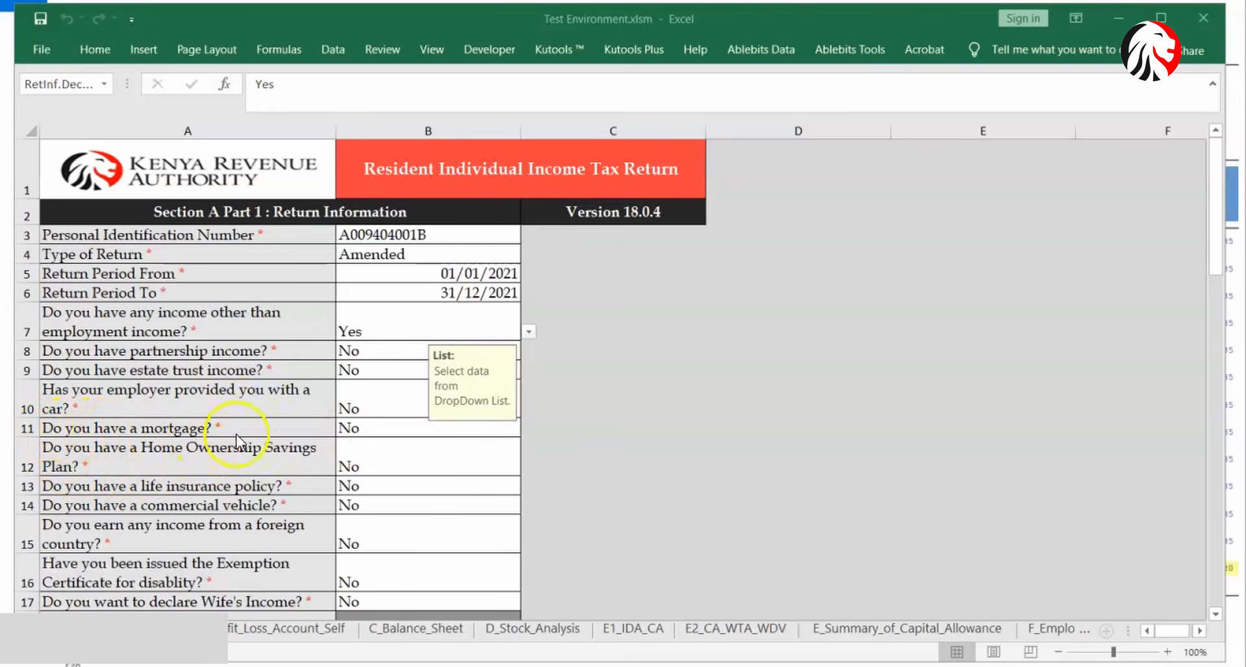
- Answer Yes to the mortgage and life insurance policy questions
{"action": "left_click", "coordinate": [376, 433]}
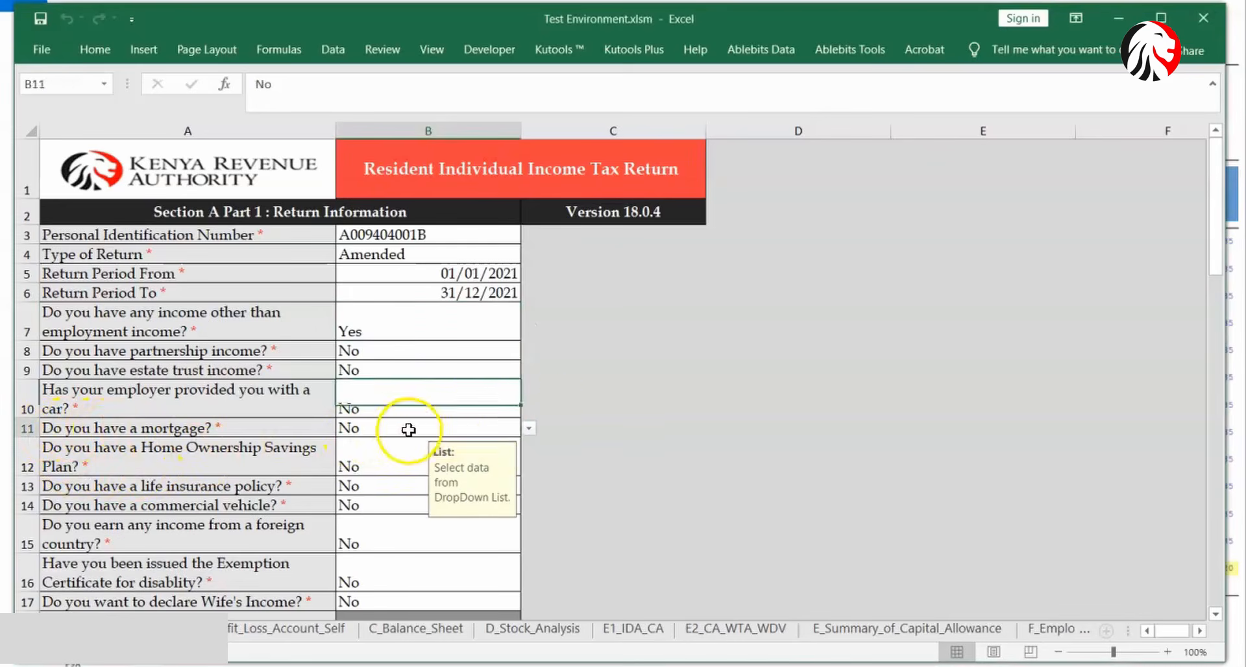
{"action": "left_click", "coordinate": [529, 429]}
{"action": "left_click", "coordinate": [394, 444]}
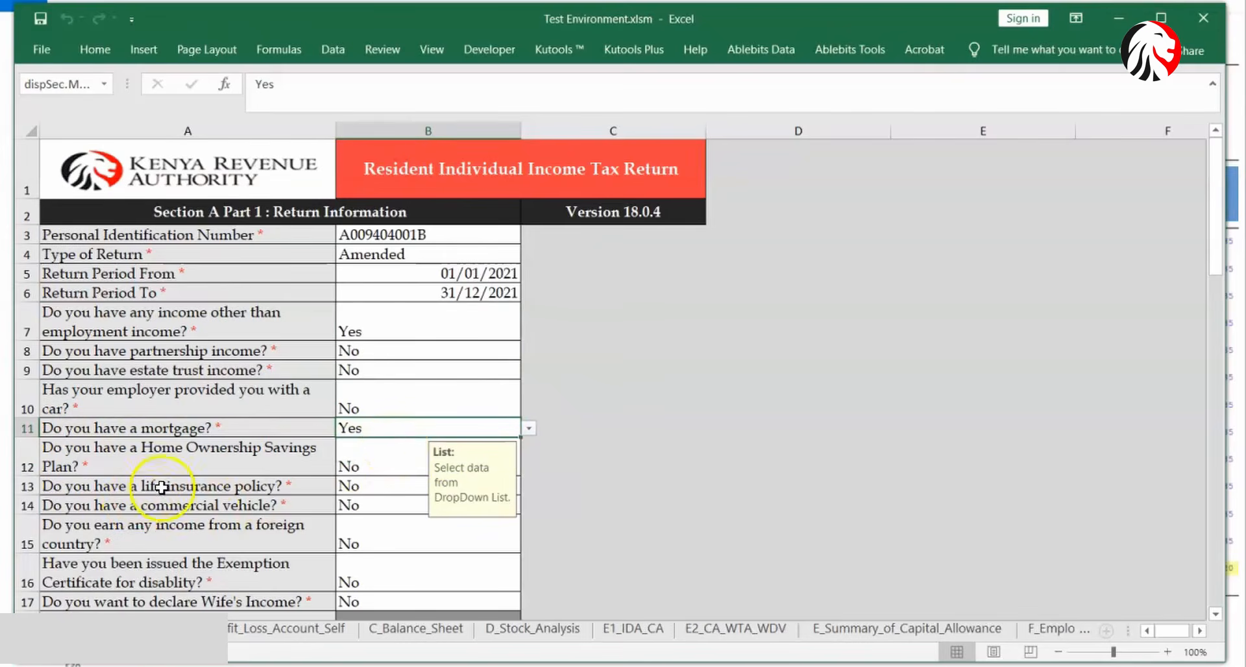
{"action": "left_click", "coordinate": [373, 487]}
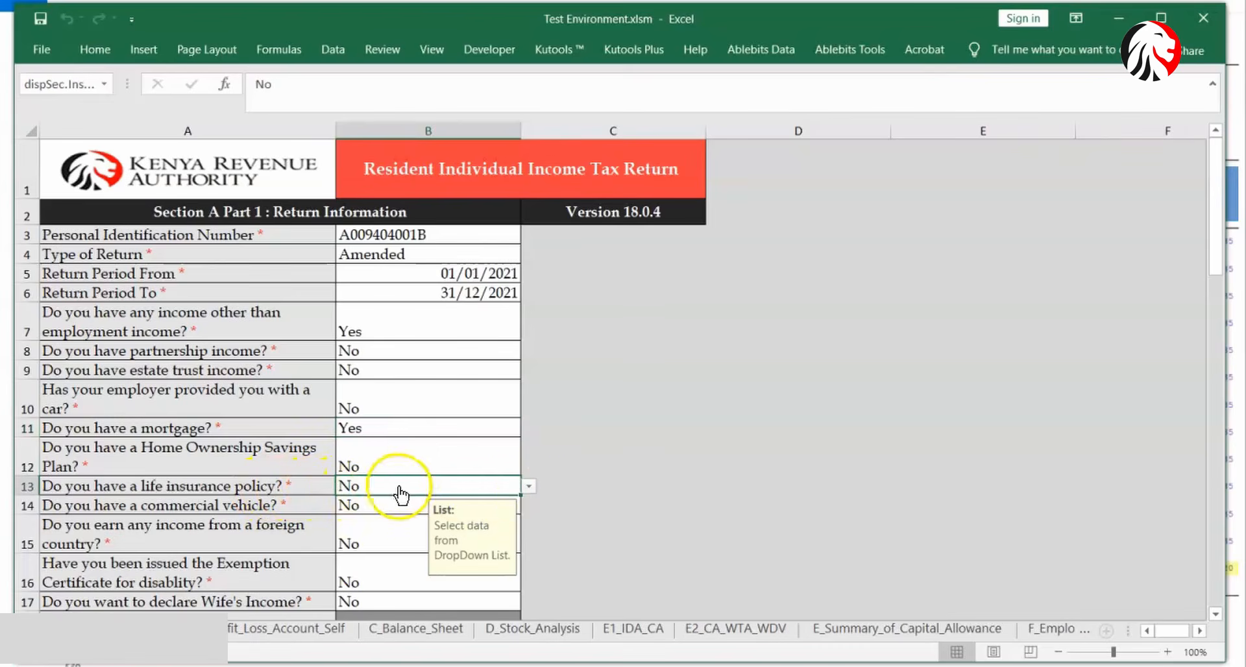
{"action": "left_click", "coordinate": [531, 488]}
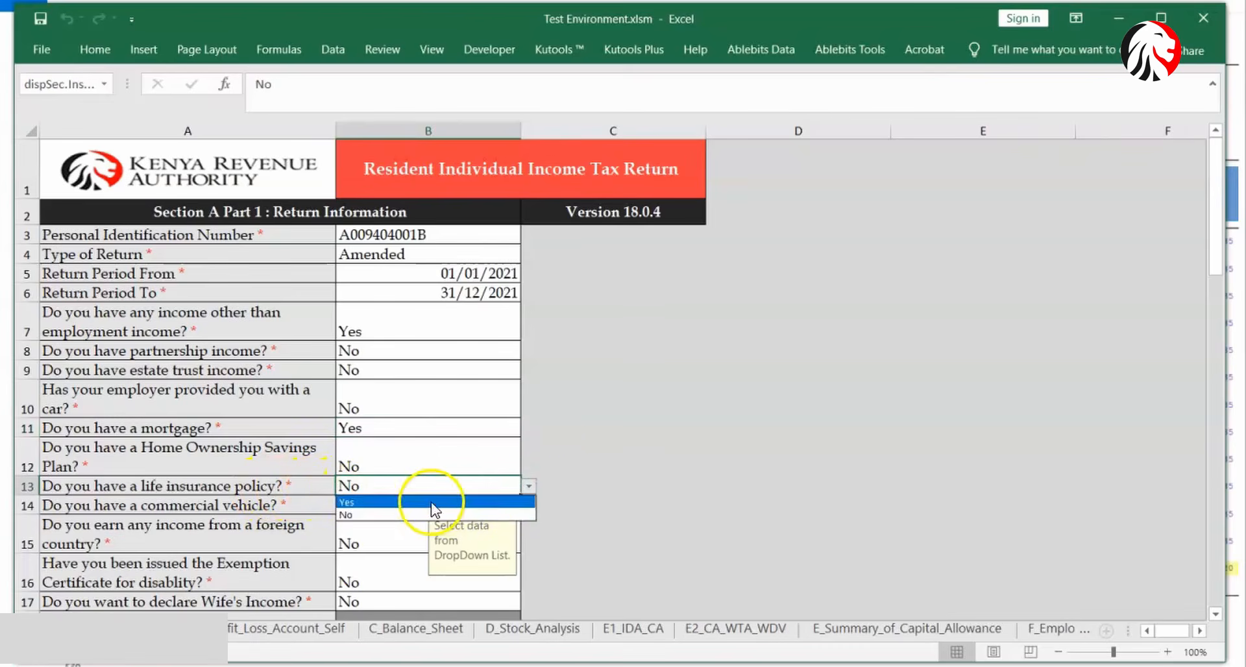
{"action": "left_click", "coordinate": [493, 502]}
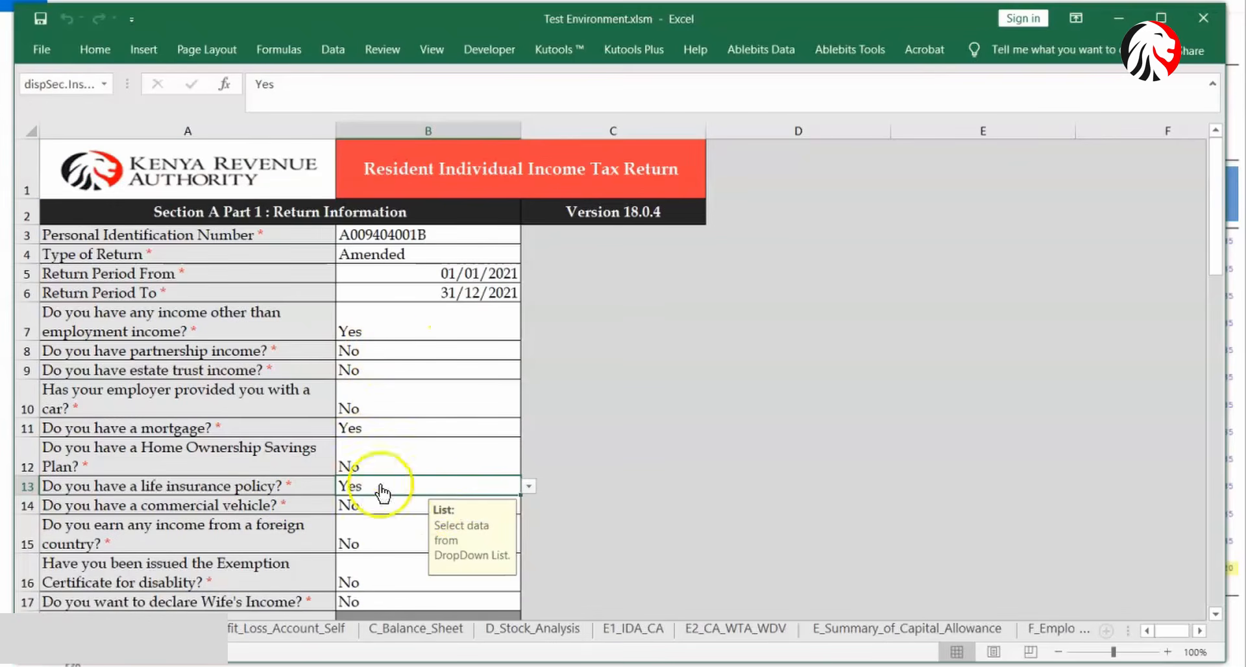
{"action": "left_click", "coordinate": [301, 632]}
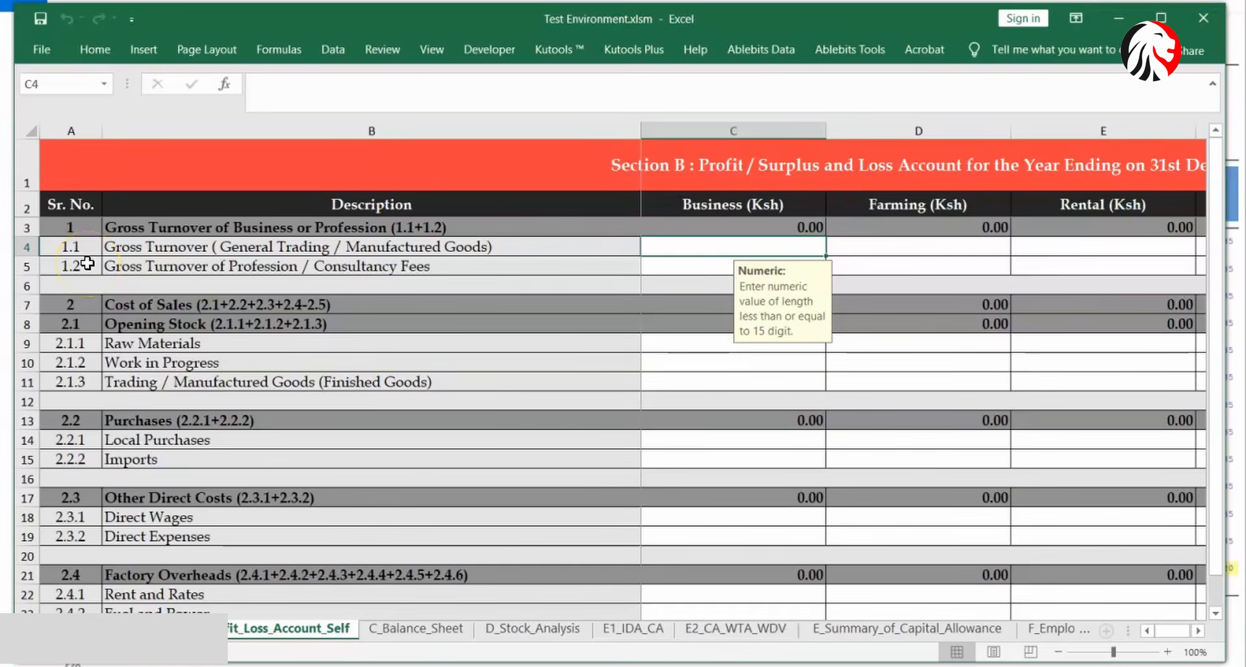
{"action": "left_click_drag", "start_coordinate": [1215, 285], "coordinate": [1235, 344]}
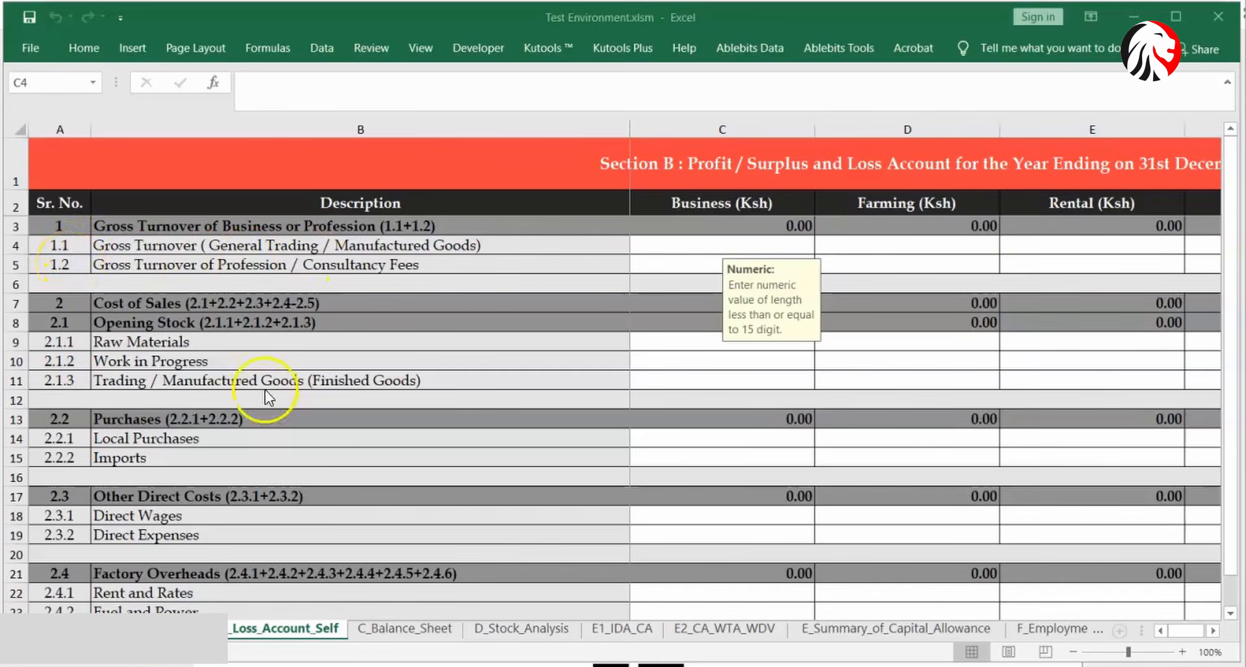
{"action": "left_click", "coordinate": [387, 630]}
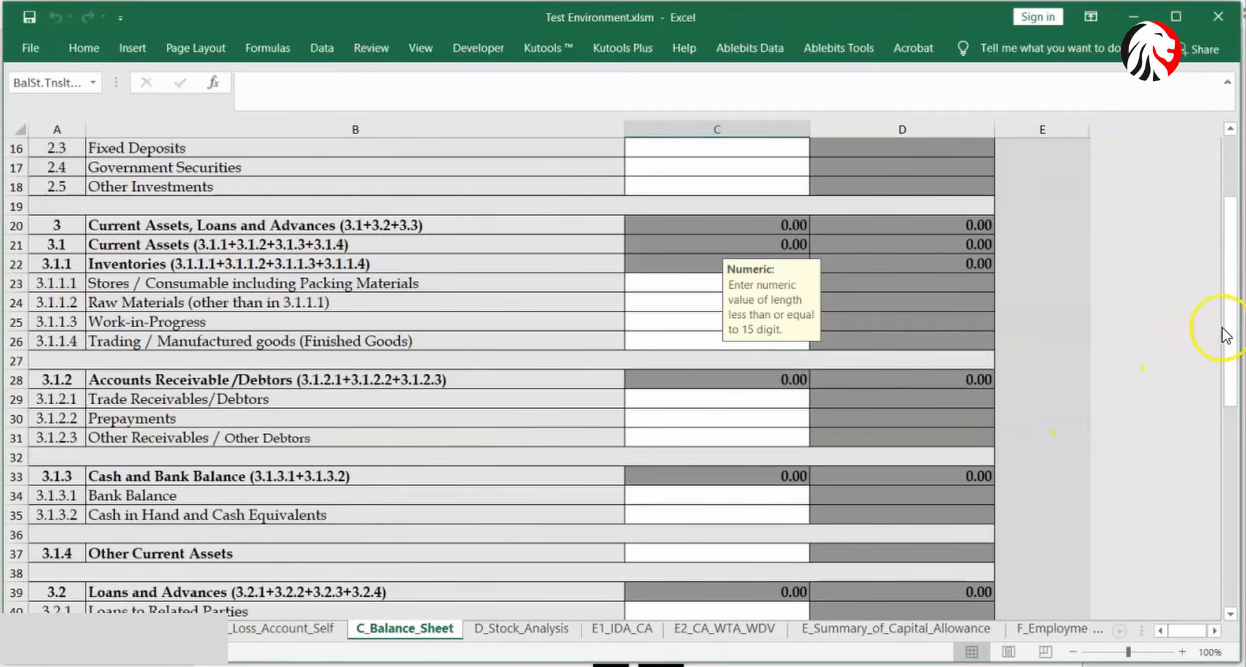
{"action": "left_click_drag", "start_coordinate": [1224, 331], "coordinate": [1226, 214]}
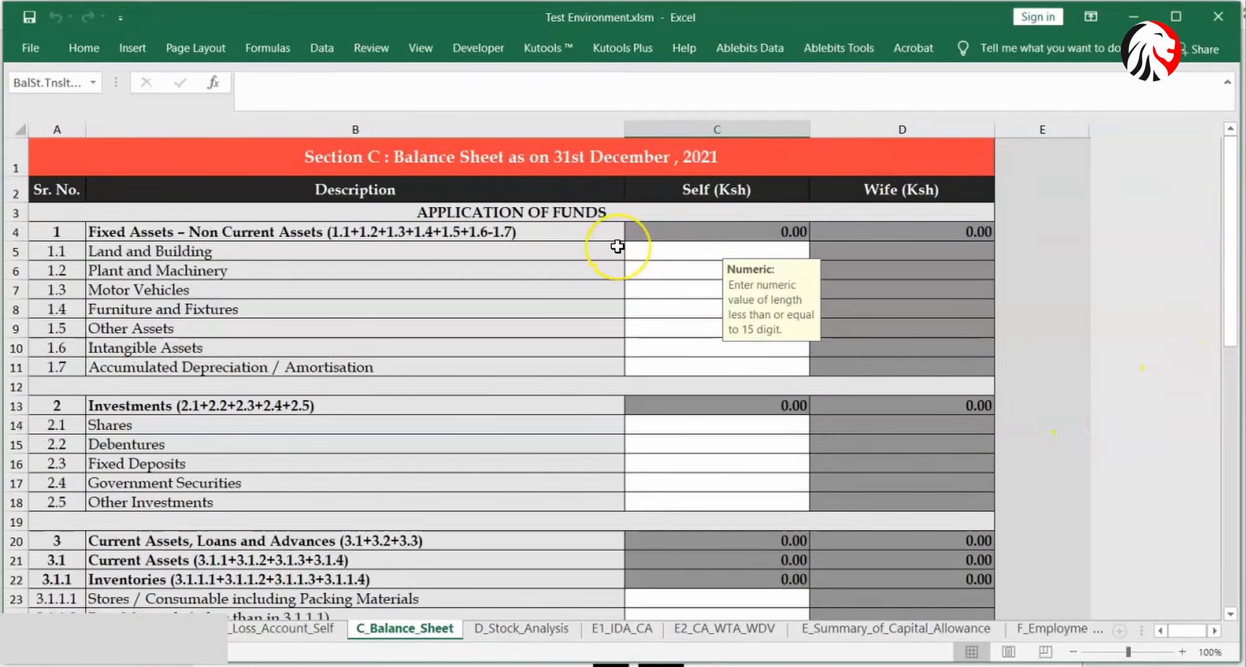
{"action": "left_click", "coordinate": [643, 249]}
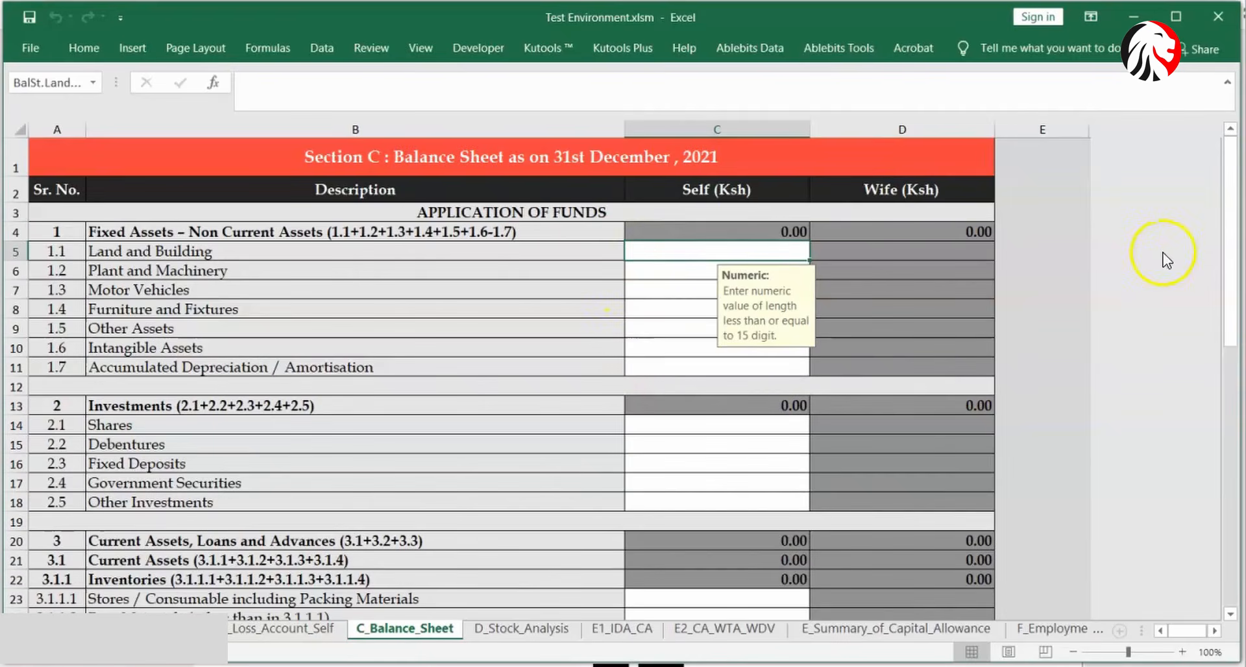
{"action": "left_click_drag", "start_coordinate": [1226, 200], "coordinate": [1237, 423]}
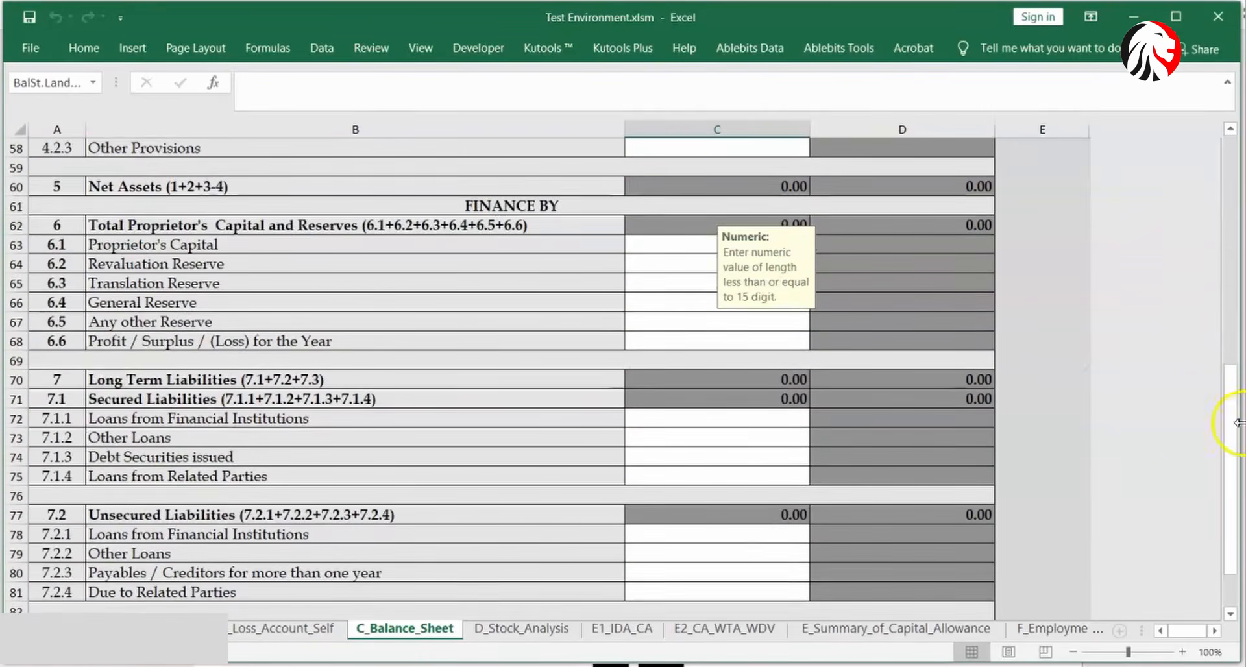
{"action": "left_click", "coordinate": [702, 249]}
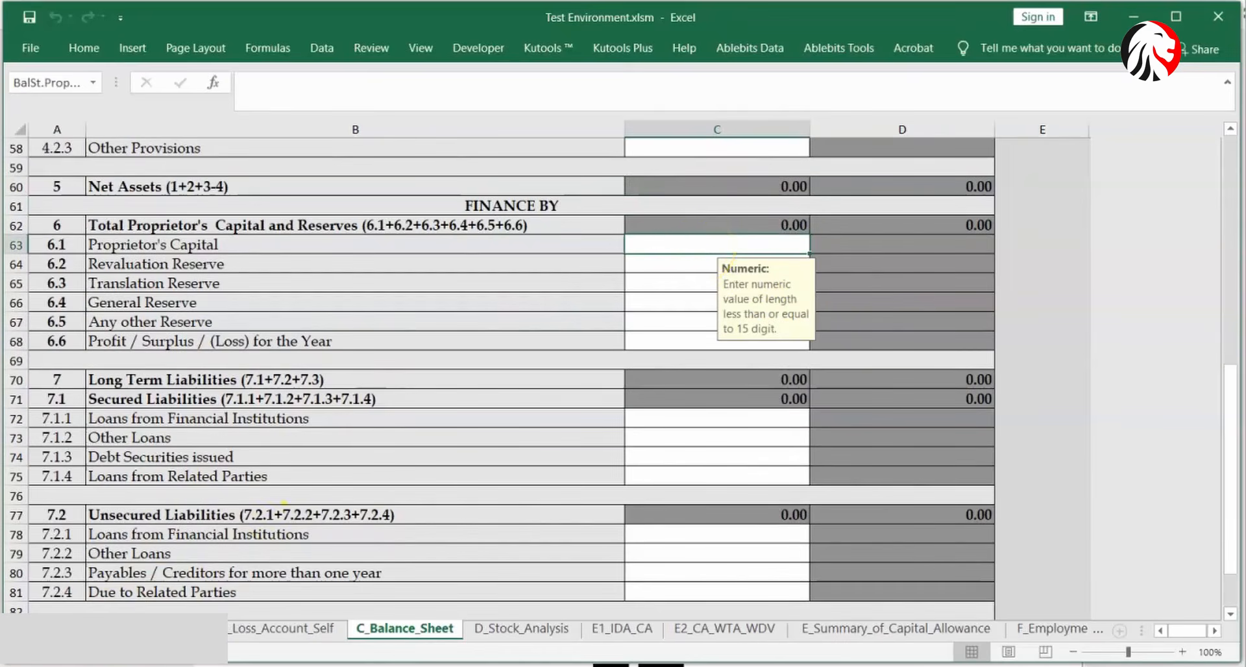
{"action": "left_click", "coordinate": [285, 628]}
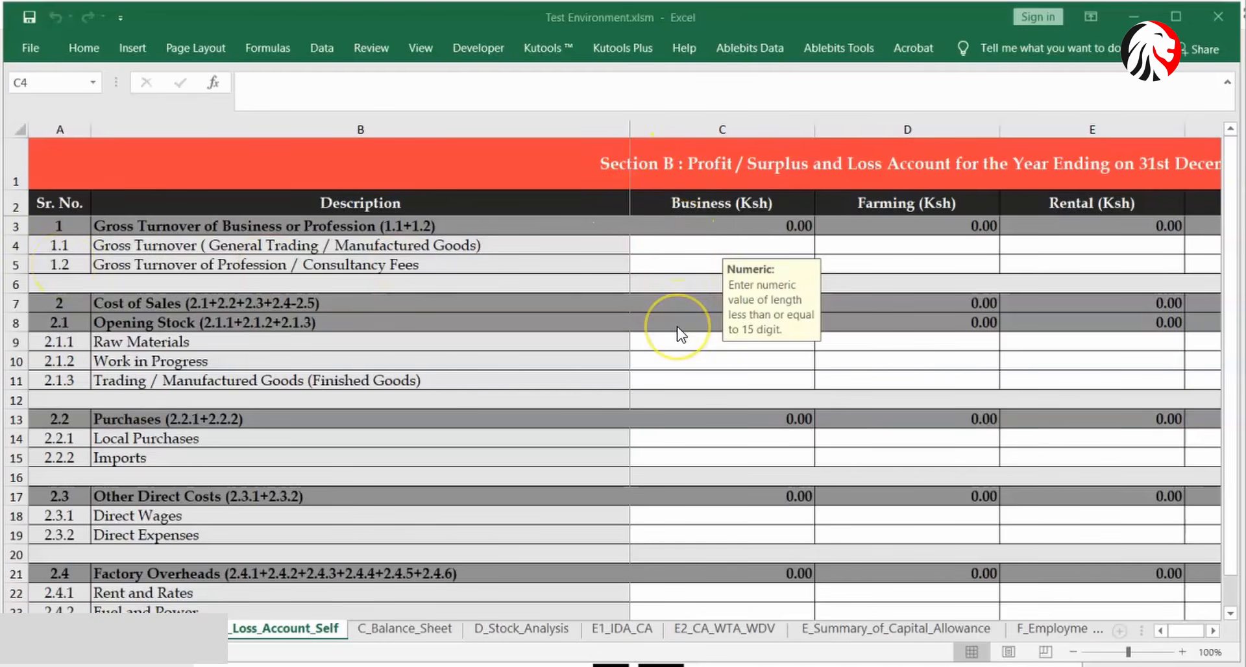
- On C_Balance_Sheet, enter 1 for self Land and Building (C5) and Proprietor's Capital (C63), giving Net Assets 1.00
{"action": "left_click", "coordinate": [403, 631]}
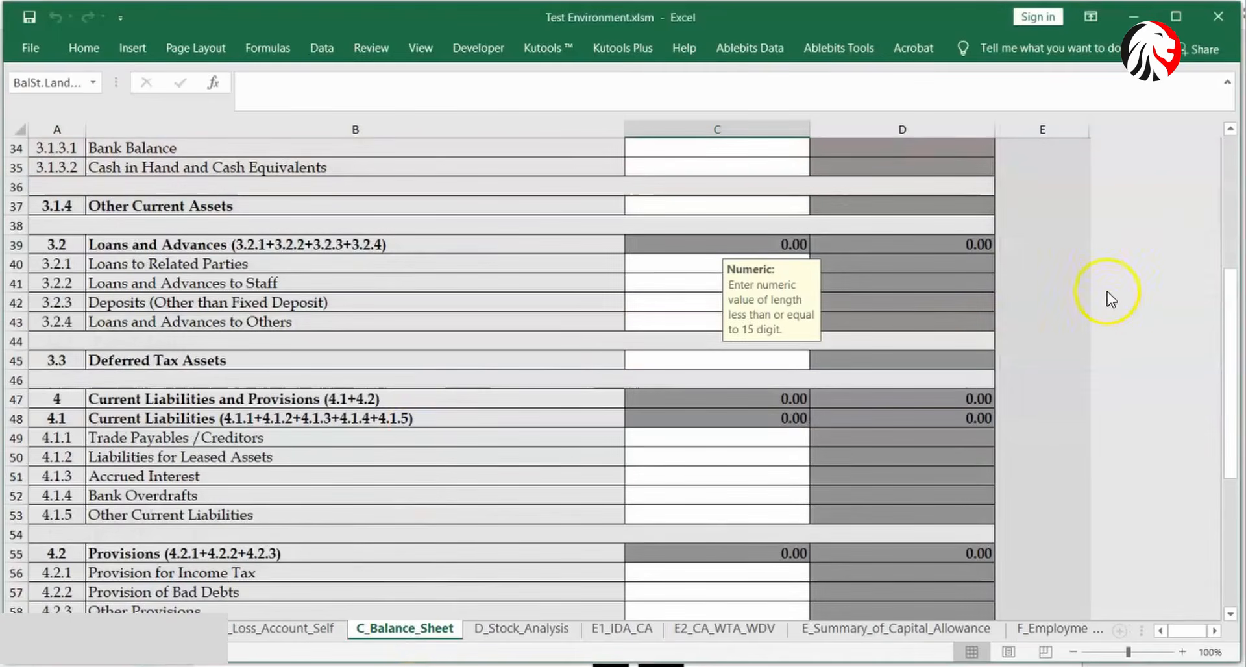
{"action": "scroll", "coordinate": [1212, 381], "scroll_direction": "up", "scroll_amount": 11}
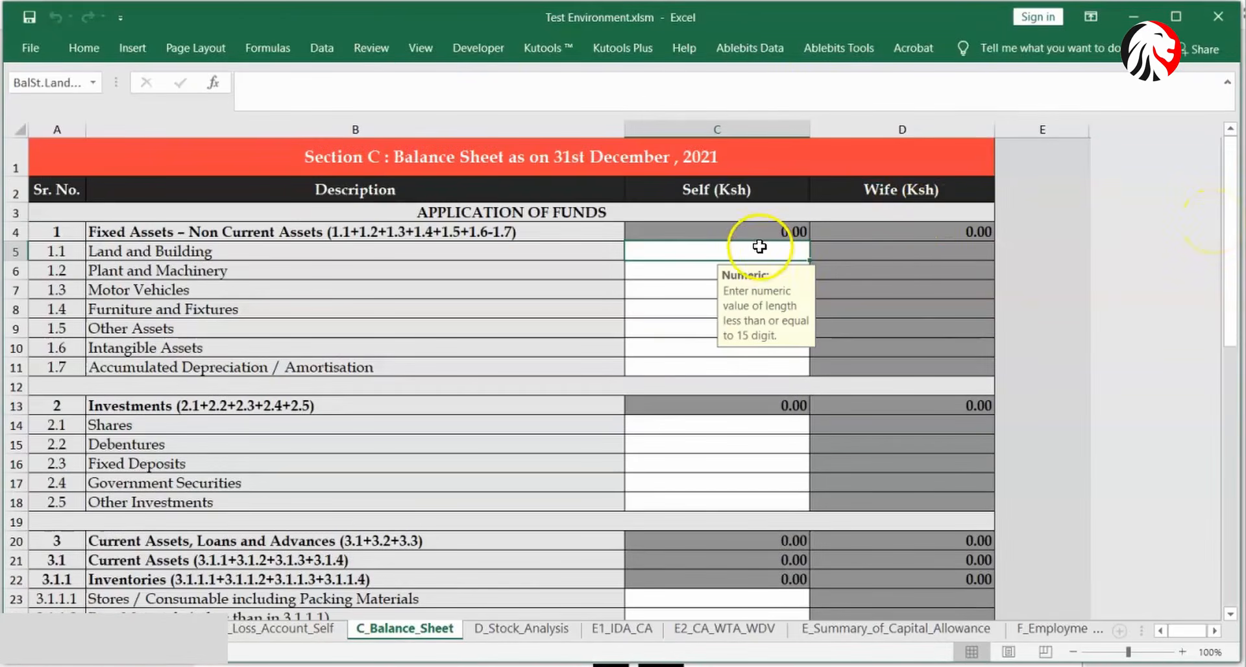
{"action": "type", "text": "1"}
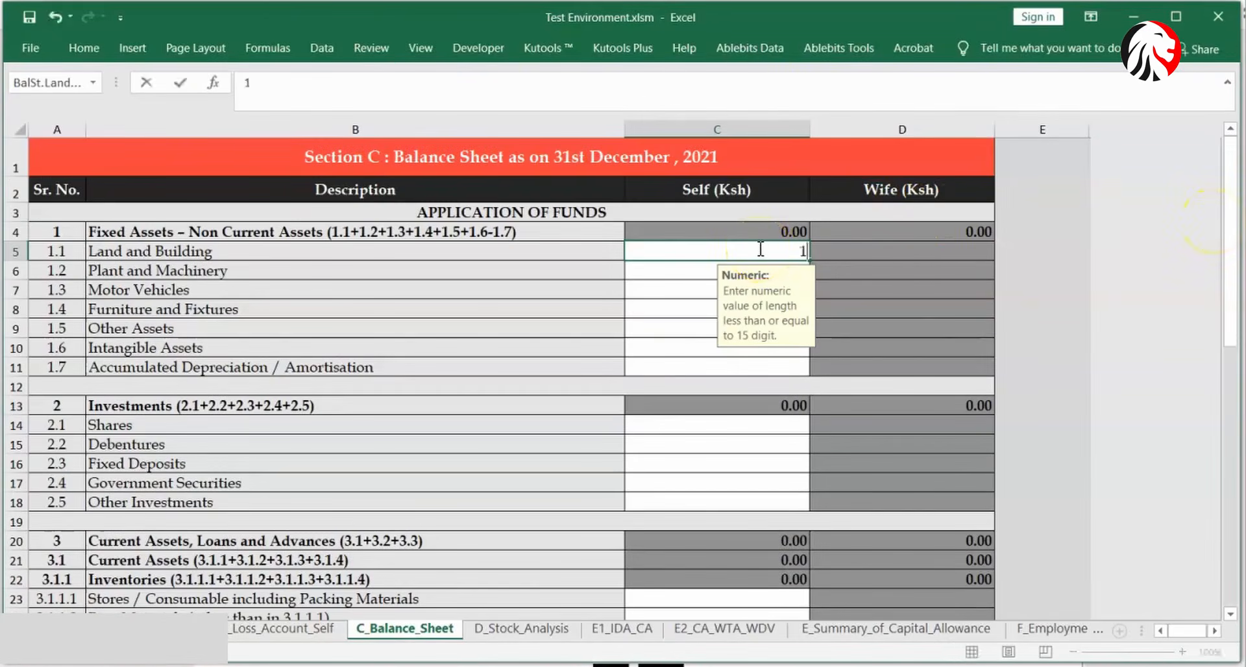
{"action": "left_click", "coordinate": [702, 278]}
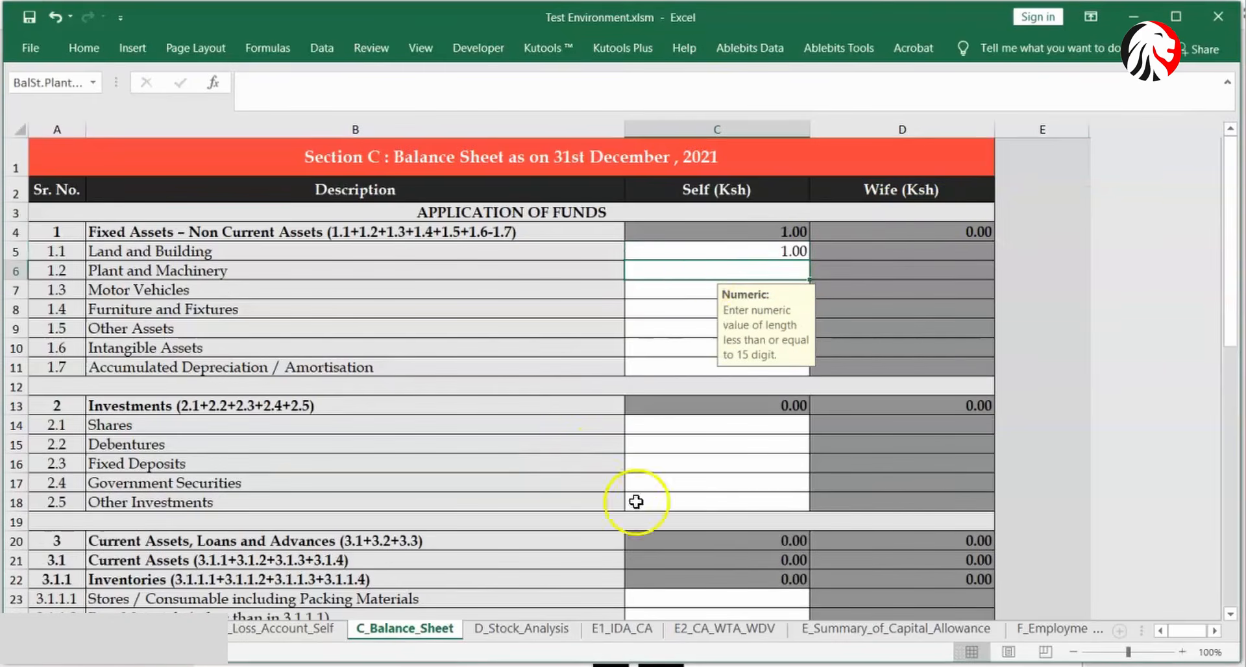
{"action": "left_click_drag", "start_coordinate": [1230, 253], "coordinate": [1236, 441]}
{"action": "left_click", "coordinate": [736, 460]}
{"action": "type", "text": "1"}
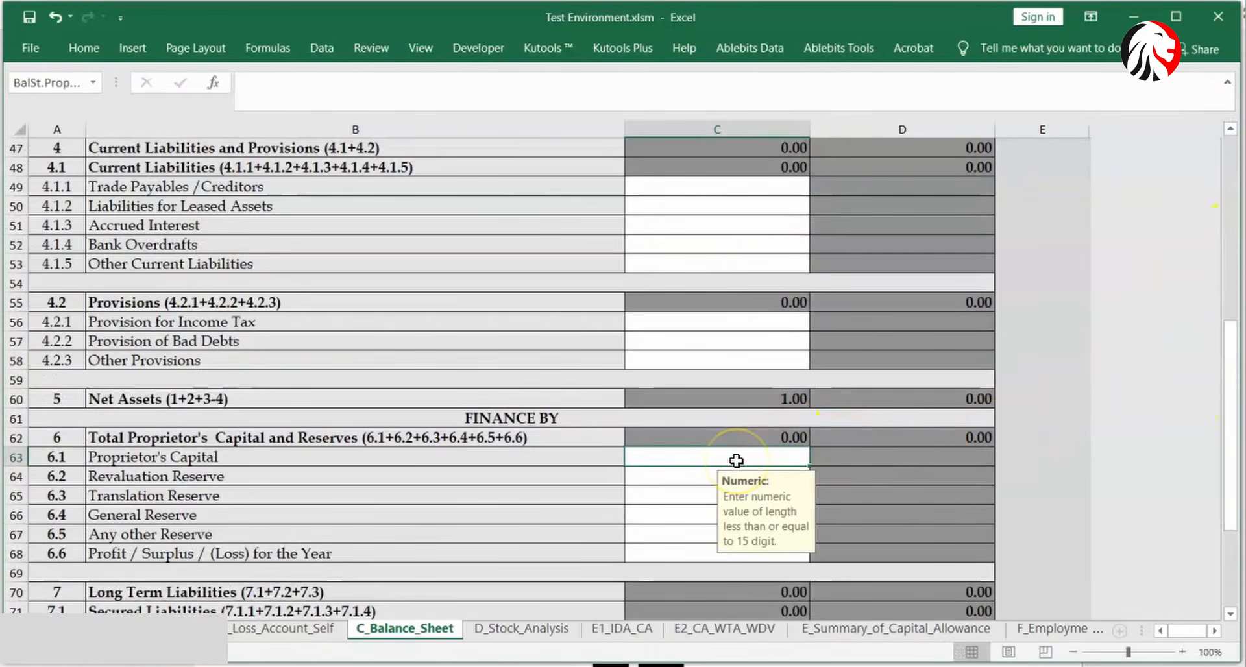
{"action": "key", "text": "Return"}
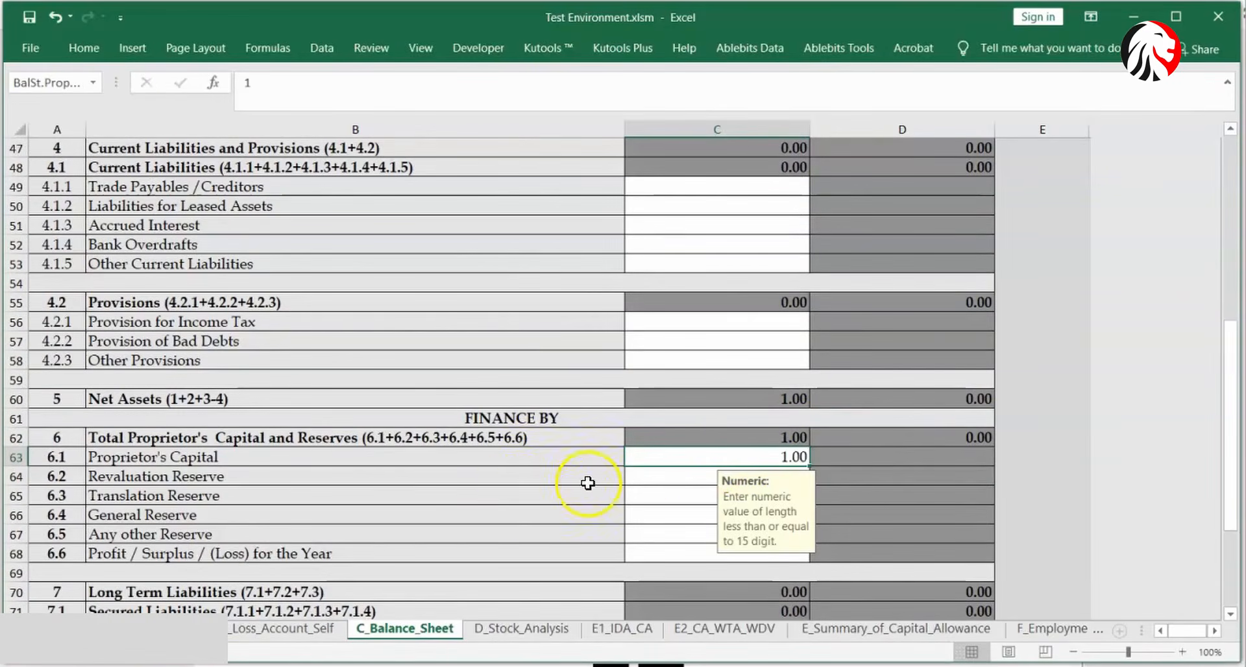
{"action": "left_click", "coordinate": [659, 492]}
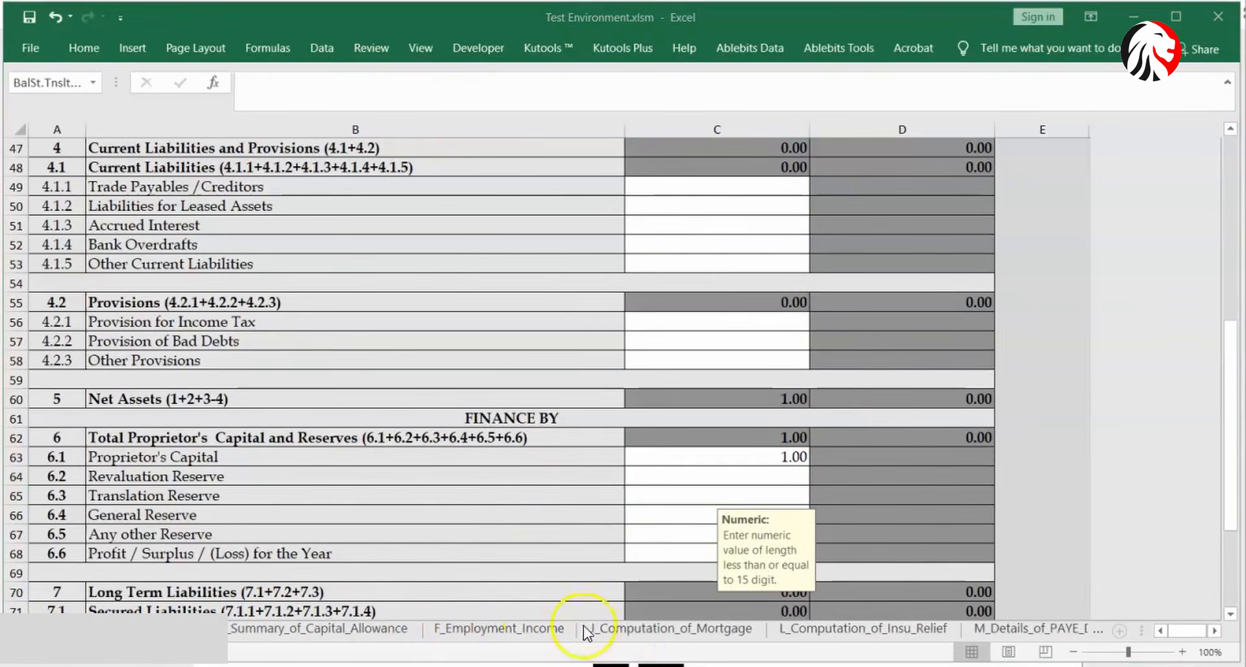
- Check the empty J_Computation_of_Mortgage lender fields, then switch to the L_Computation_of_Insu_Relief sheet
{"action": "left_click", "coordinate": [641, 633]}
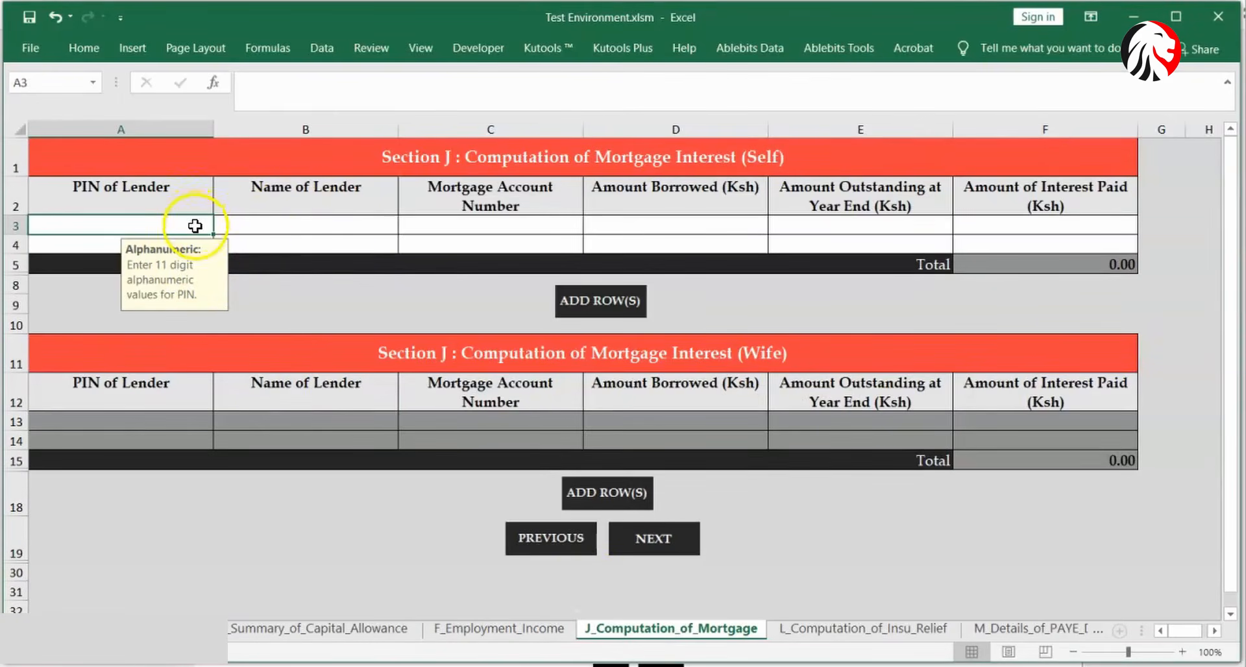
{"action": "left_click", "coordinate": [264, 226]}
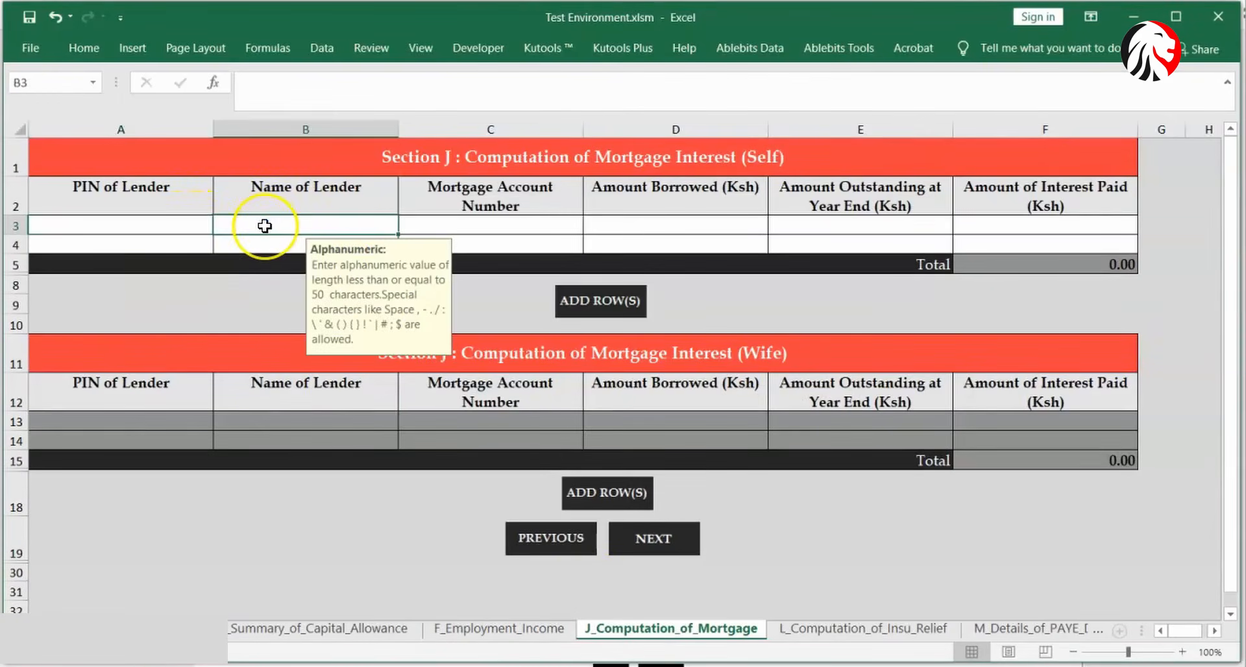
{"action": "left_click", "coordinate": [428, 223]}
{"action": "left_click", "coordinate": [636, 233]}
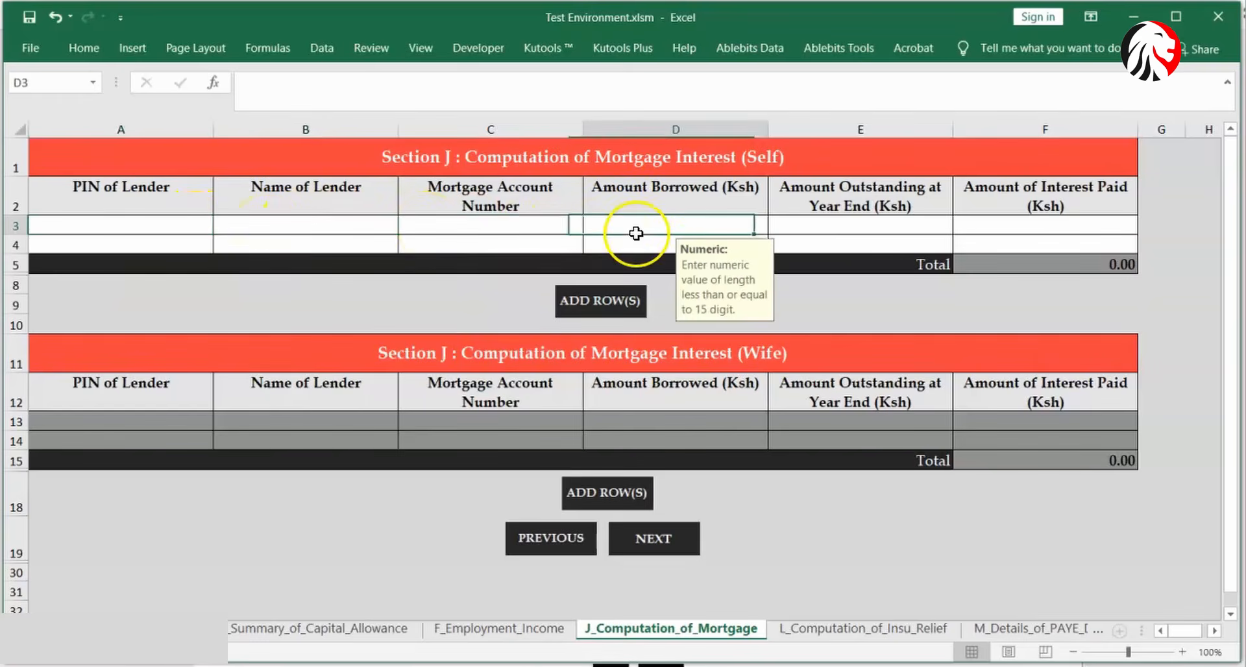
{"action": "left_click", "coordinate": [829, 230]}
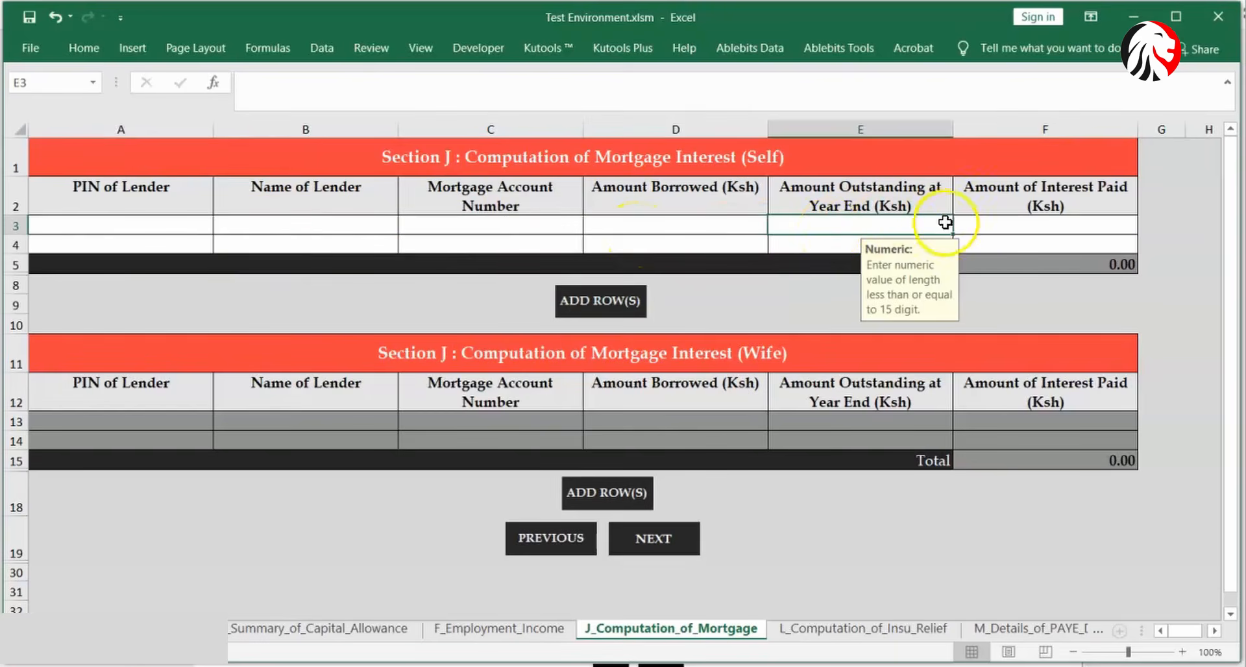
{"action": "left_click", "coordinate": [979, 223]}
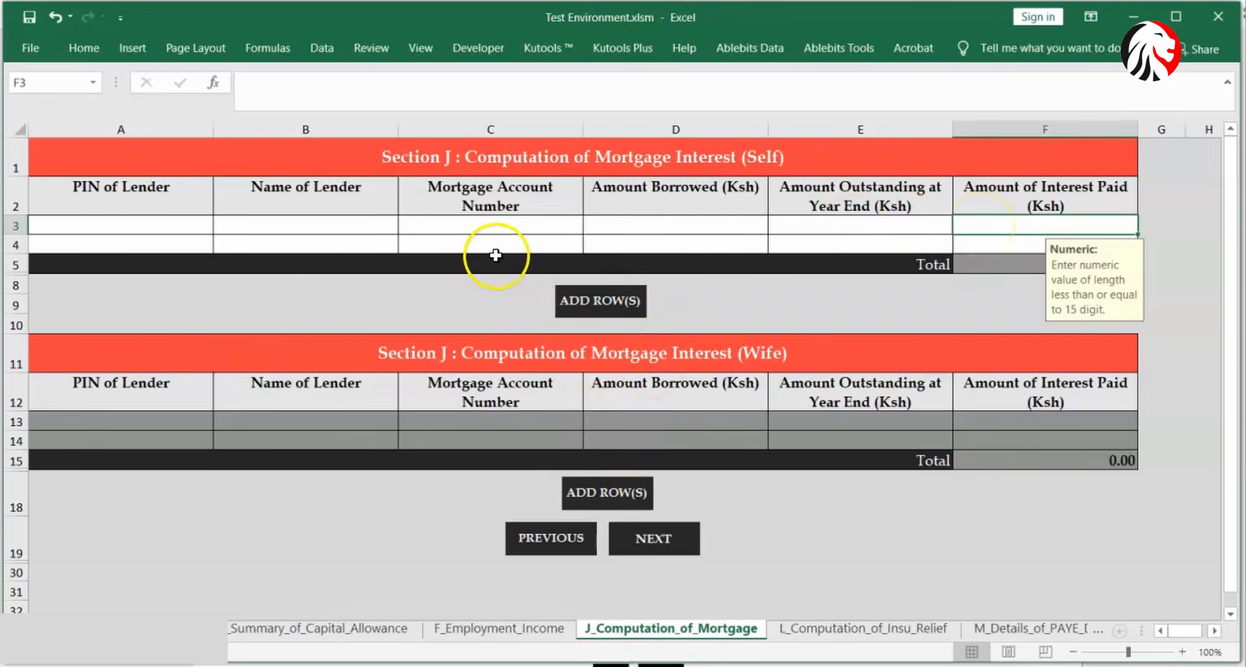
{"action": "left_click", "coordinate": [194, 248]}
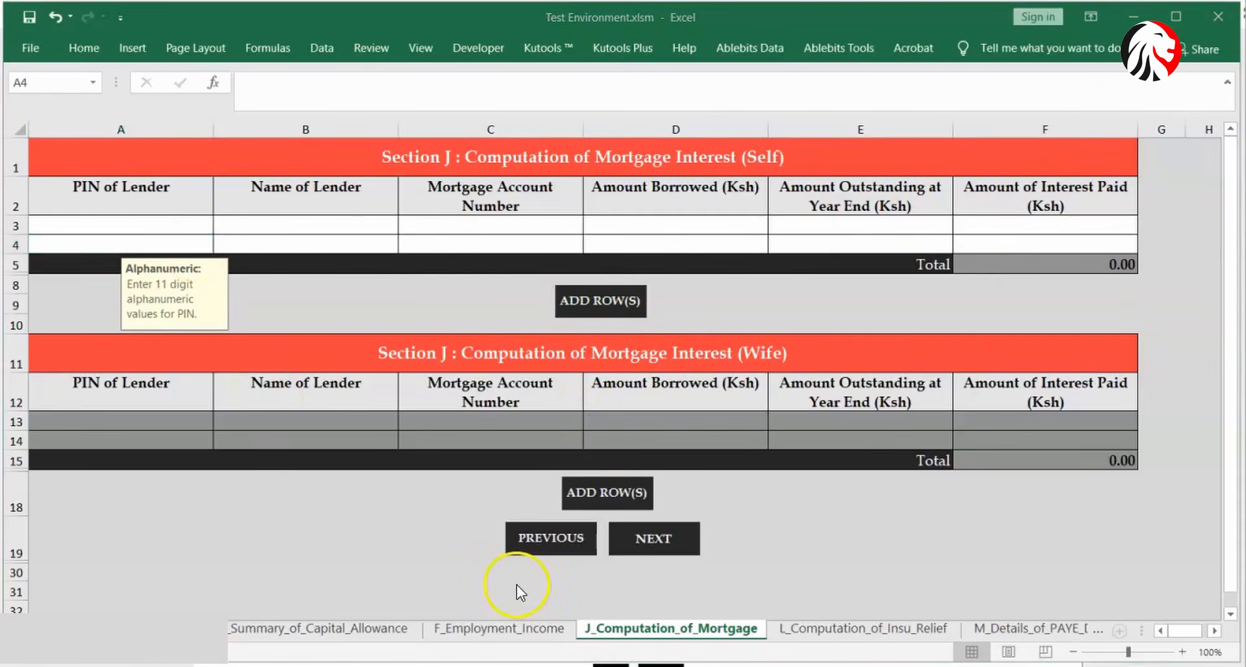
{"action": "left_click", "coordinate": [800, 633]}
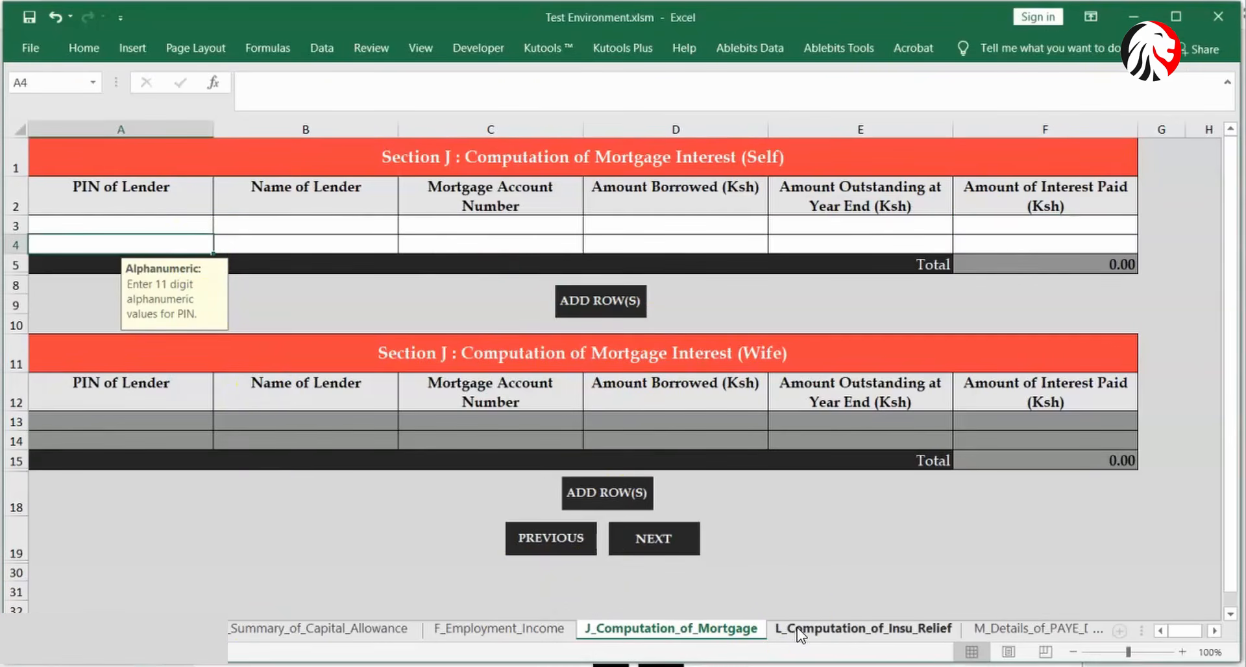
{"action": "left_click", "coordinate": [799, 633]}
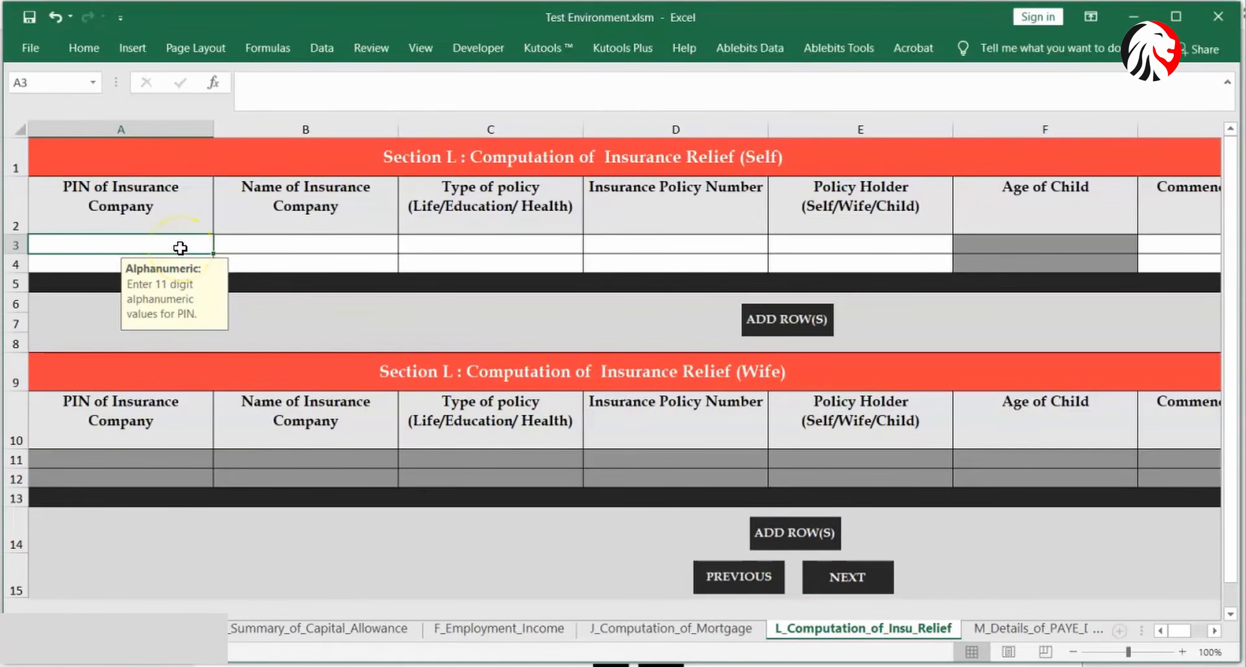
{"action": "left_click", "coordinate": [287, 252]}
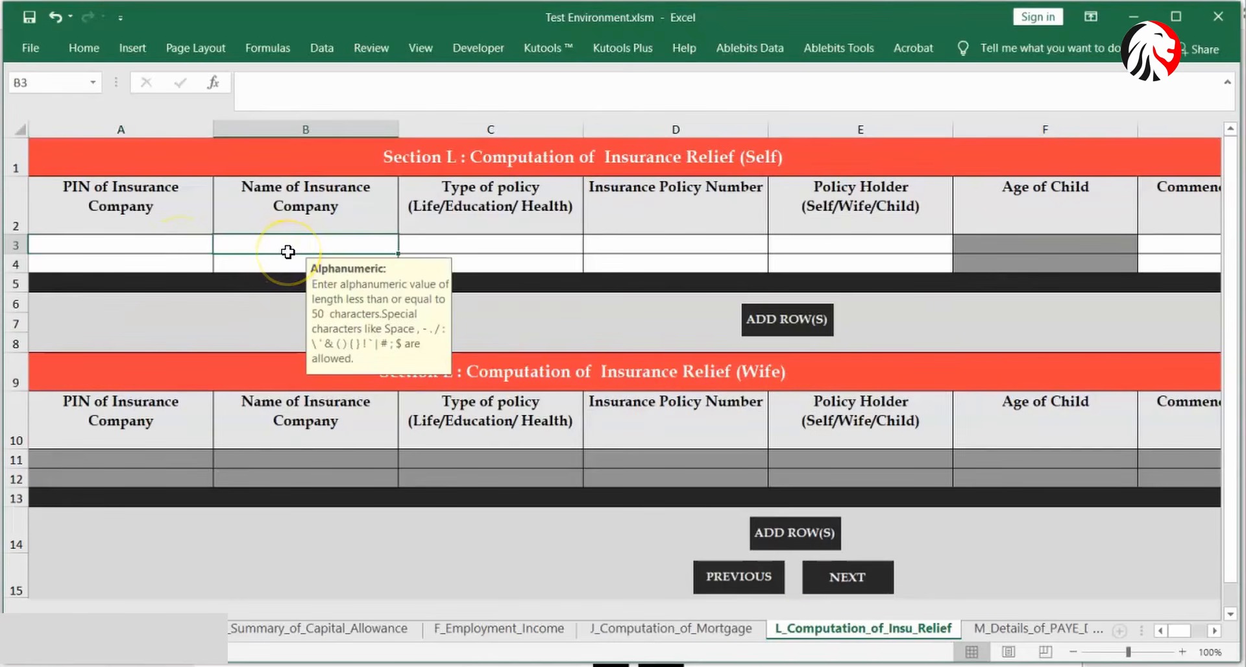
{"action": "left_click", "coordinate": [480, 245]}
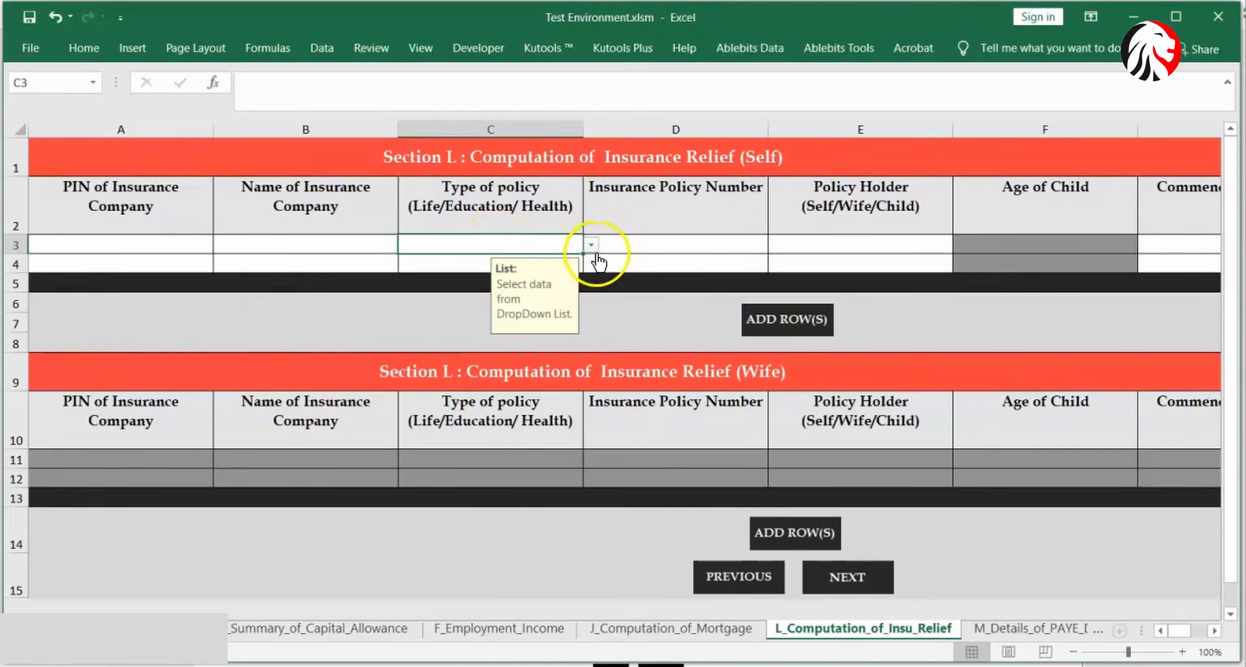
{"action": "left_click", "coordinate": [591, 245]}
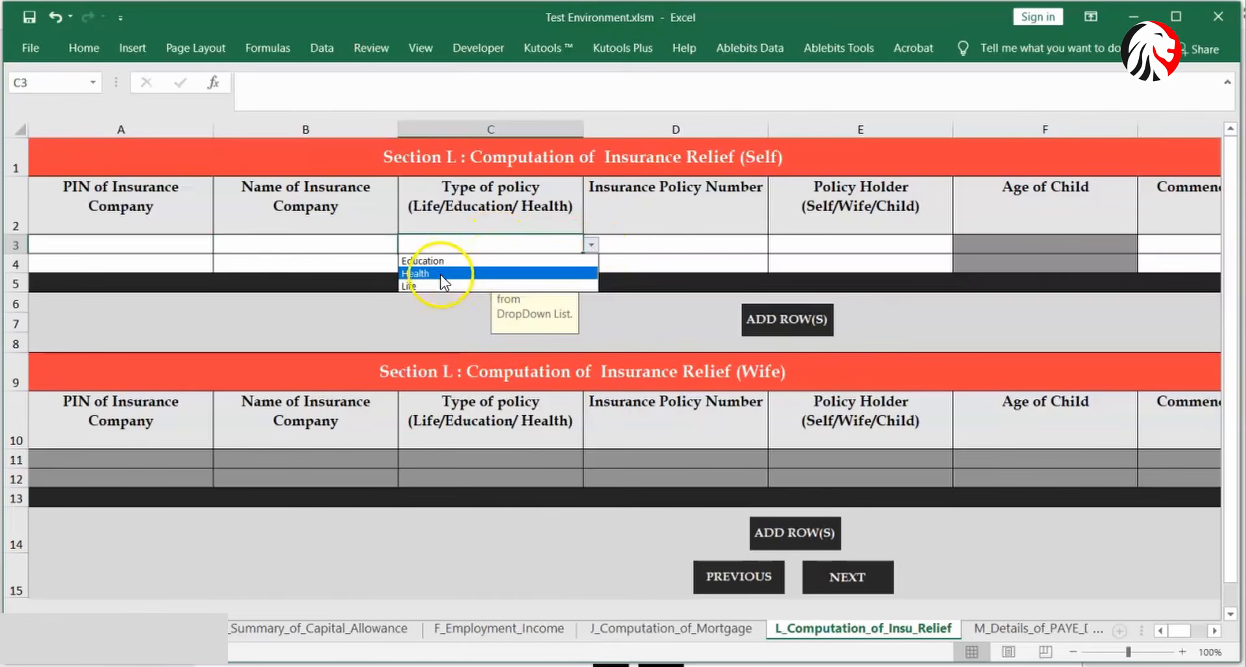
{"action": "left_click", "coordinate": [681, 236]}
{"action": "left_click", "coordinate": [678, 236]}
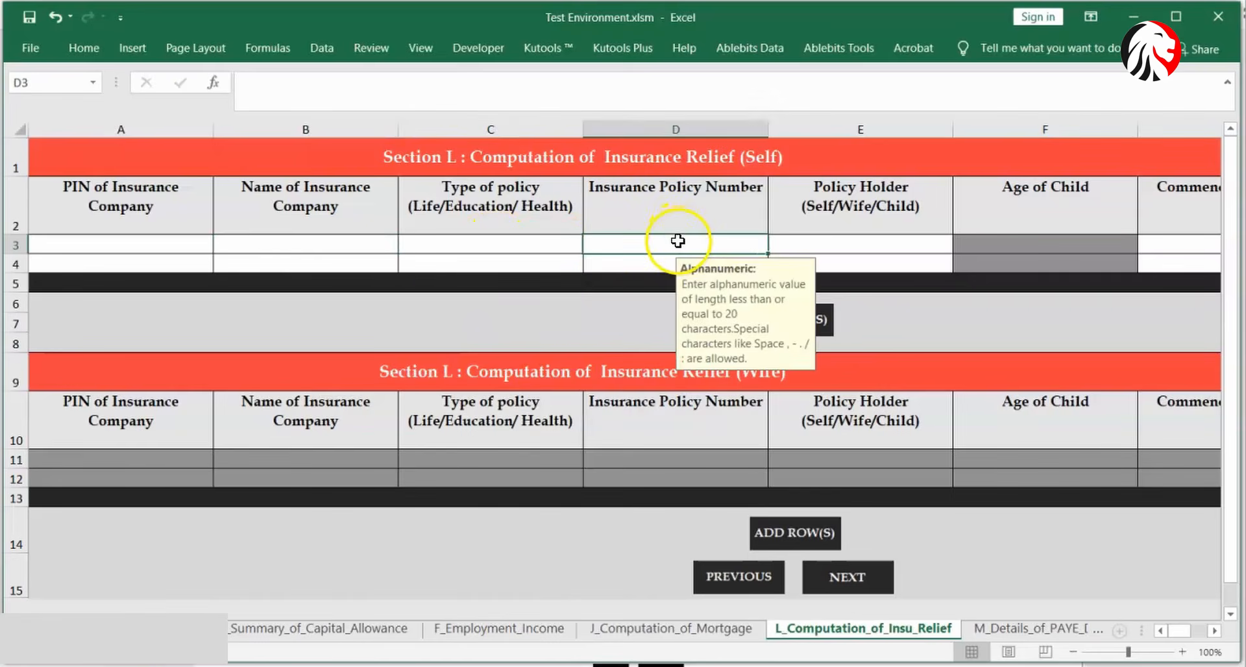
{"action": "left_click", "coordinate": [803, 250]}
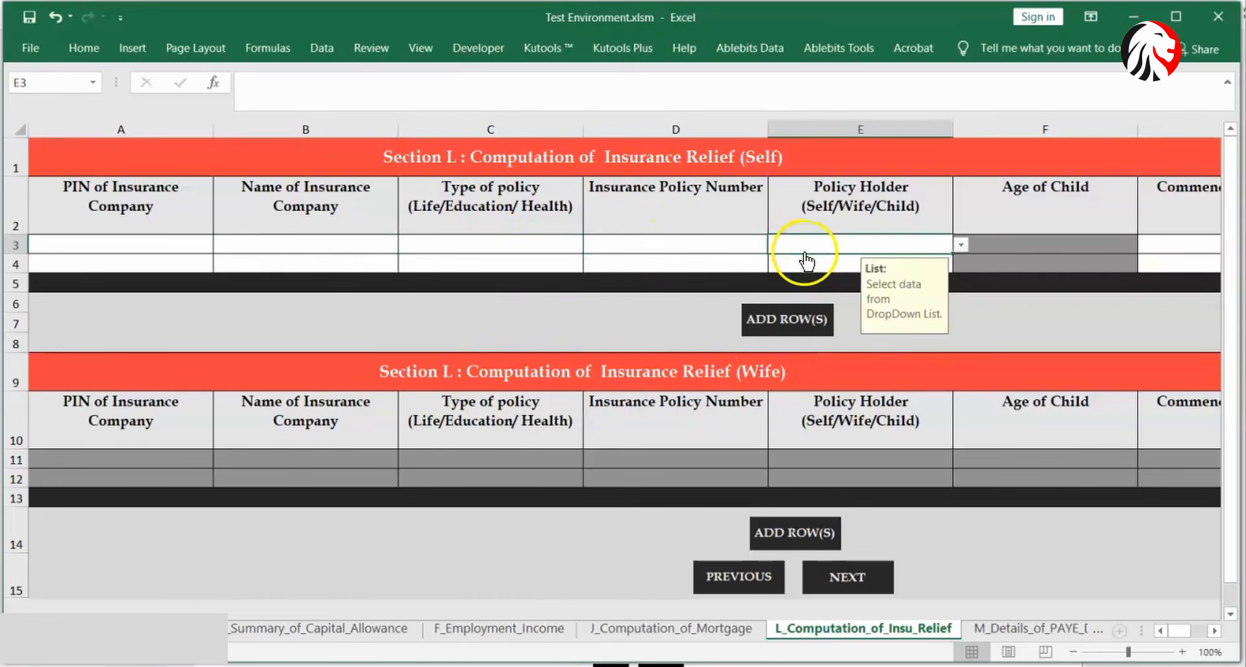
{"action": "left_click", "coordinate": [960, 245]}
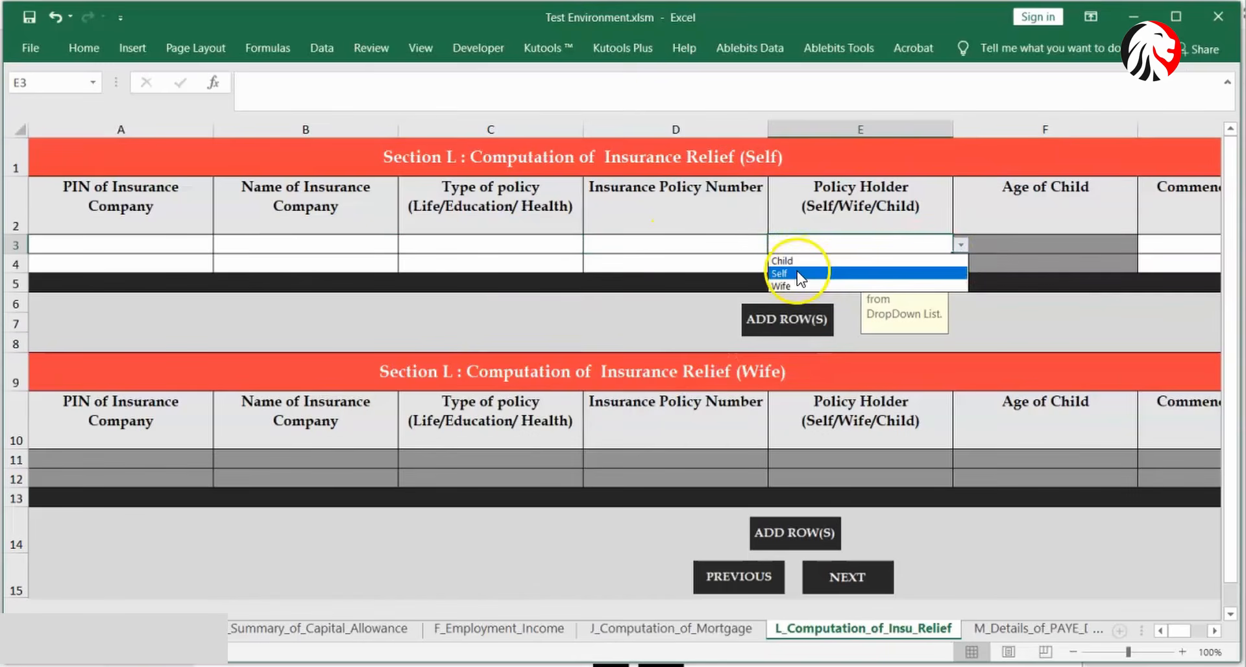
{"action": "left_click", "coordinate": [1179, 249]}
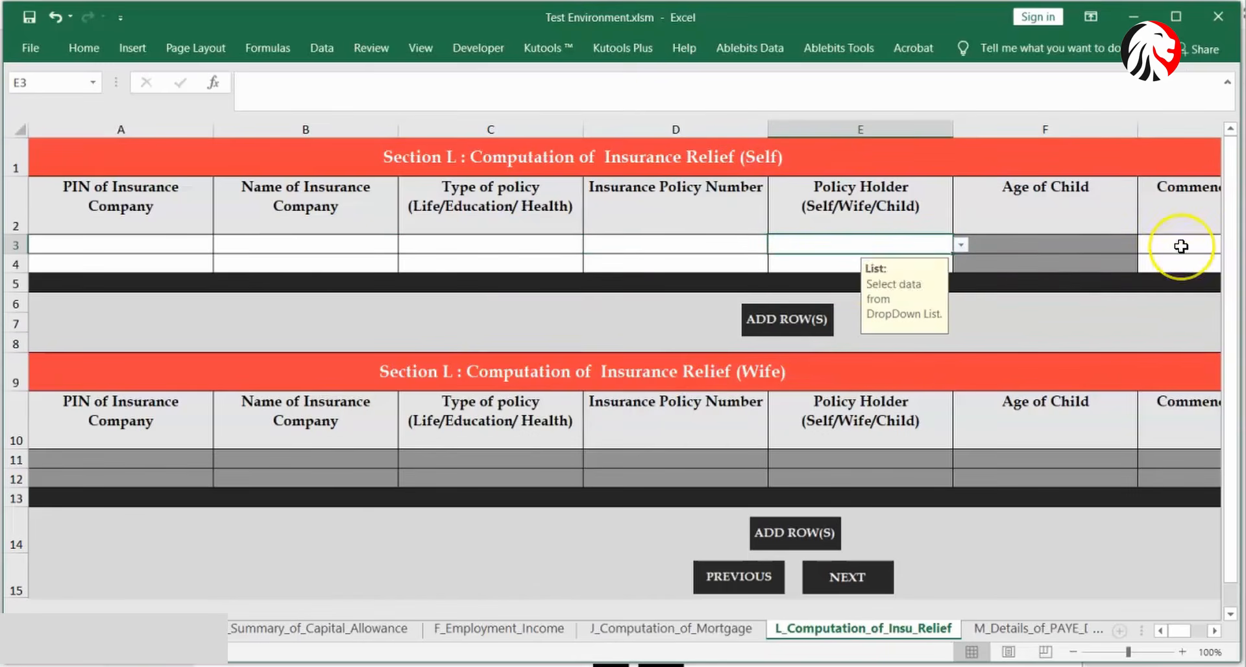
{"action": "left_click", "coordinate": [1181, 246]}
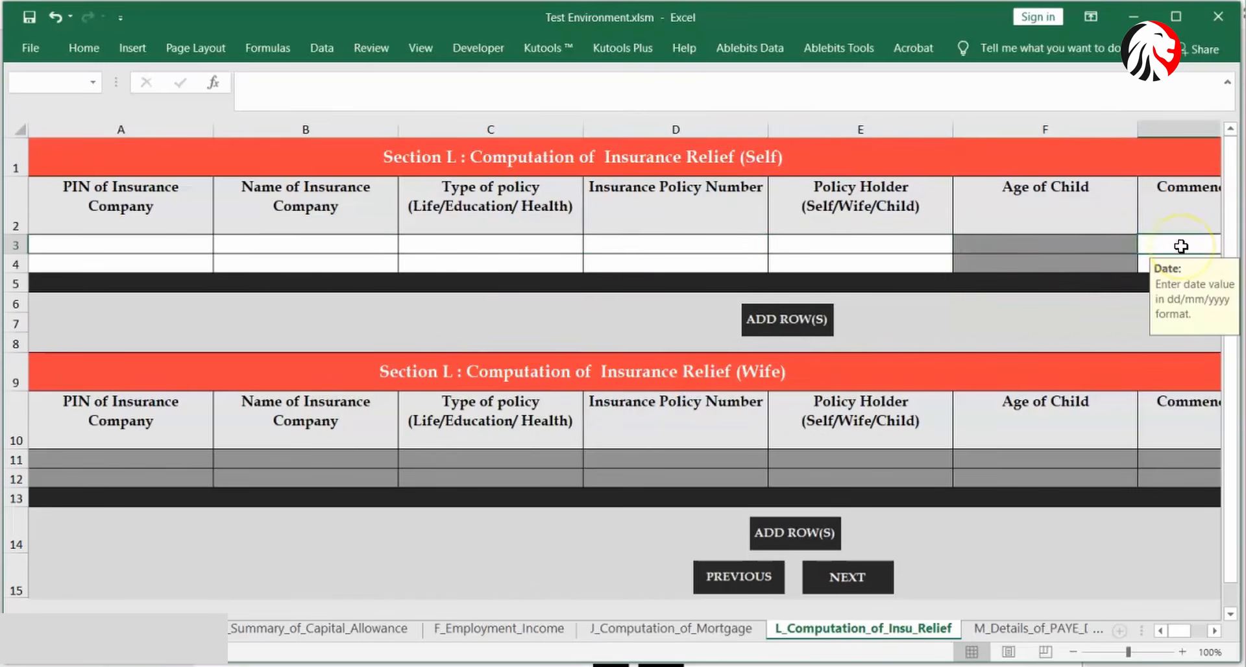
{"action": "left_click", "coordinate": [1208, 633]}
{"action": "left_click", "coordinate": [1208, 633]}
{"action": "left_click", "coordinate": [1208, 632]}
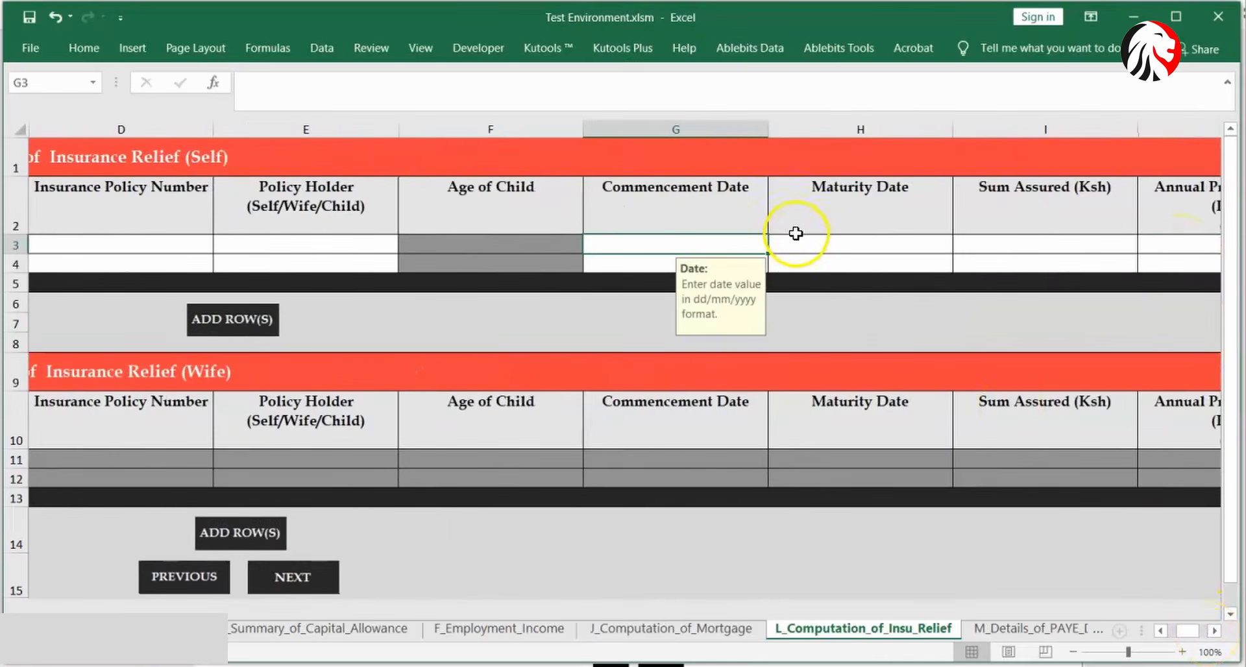
{"action": "left_click", "coordinate": [828, 247]}
{"action": "left_click", "coordinate": [1015, 256]}
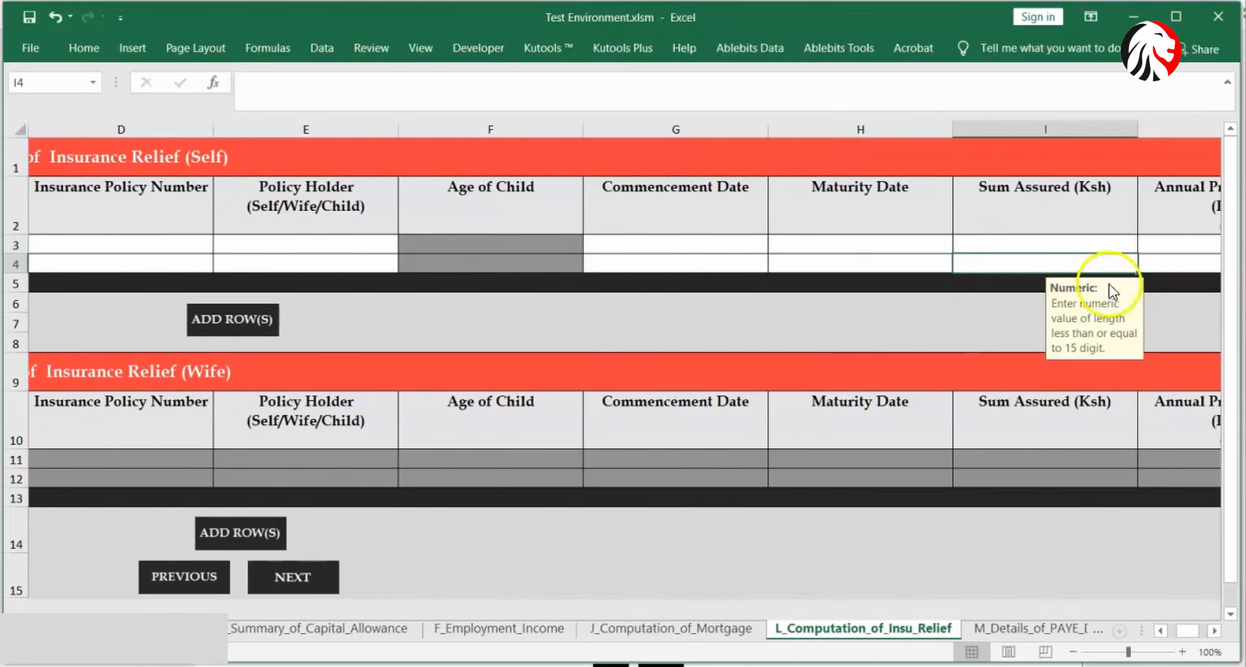
{"action": "left_click", "coordinate": [1215, 631]}
{"action": "left_click", "coordinate": [1215, 630]}
{"action": "left_click", "coordinate": [896, 248]}
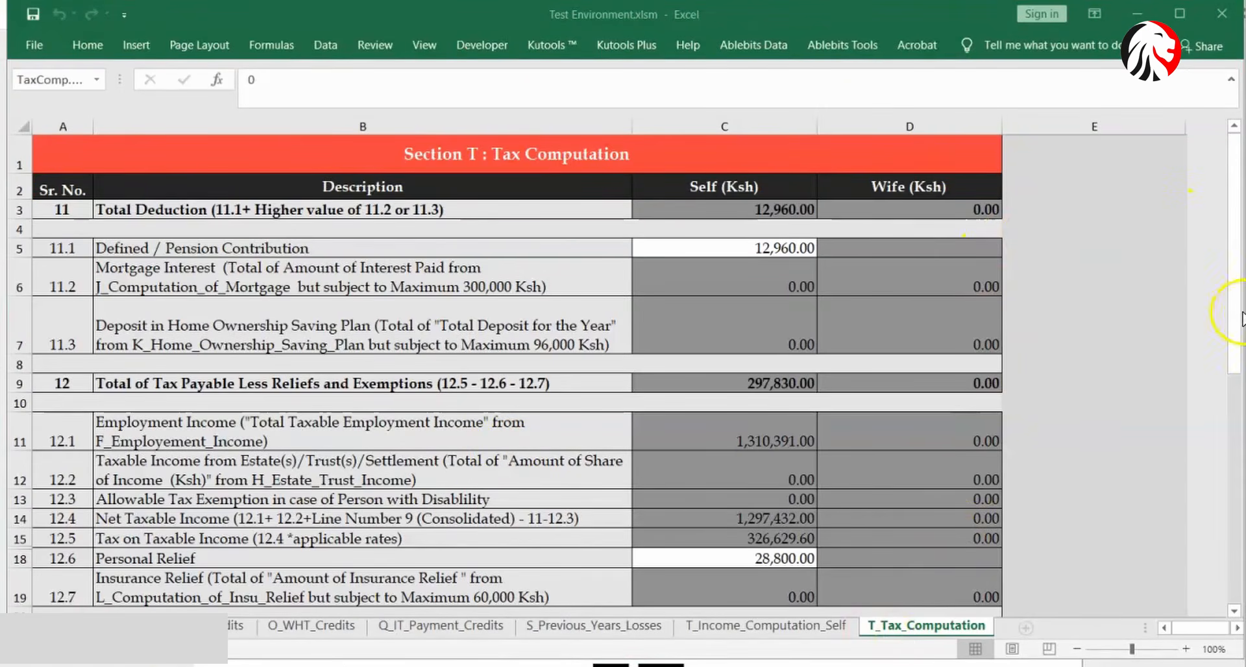
- Check the withholding (C25) and advance tax (C26) credits, run VALIDATE and dismiss the error
{"action": "left_click_drag", "start_coordinate": [1235, 356], "coordinate": [1236, 571]}
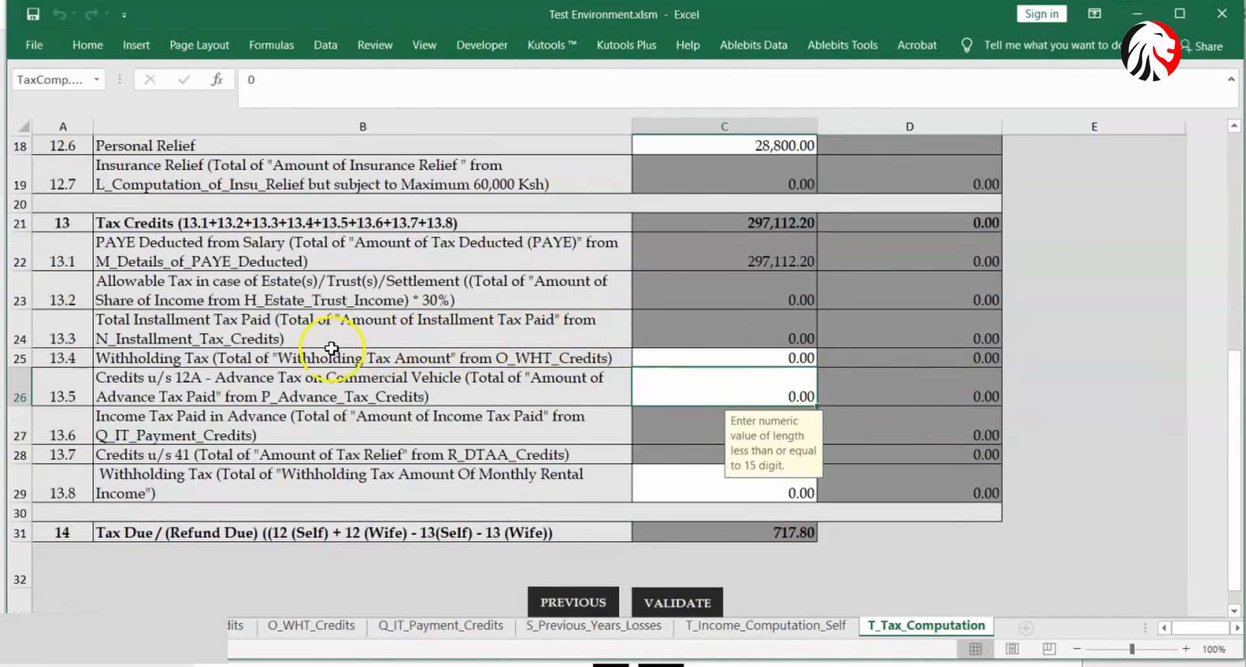
{"action": "left_click", "coordinate": [669, 364]}
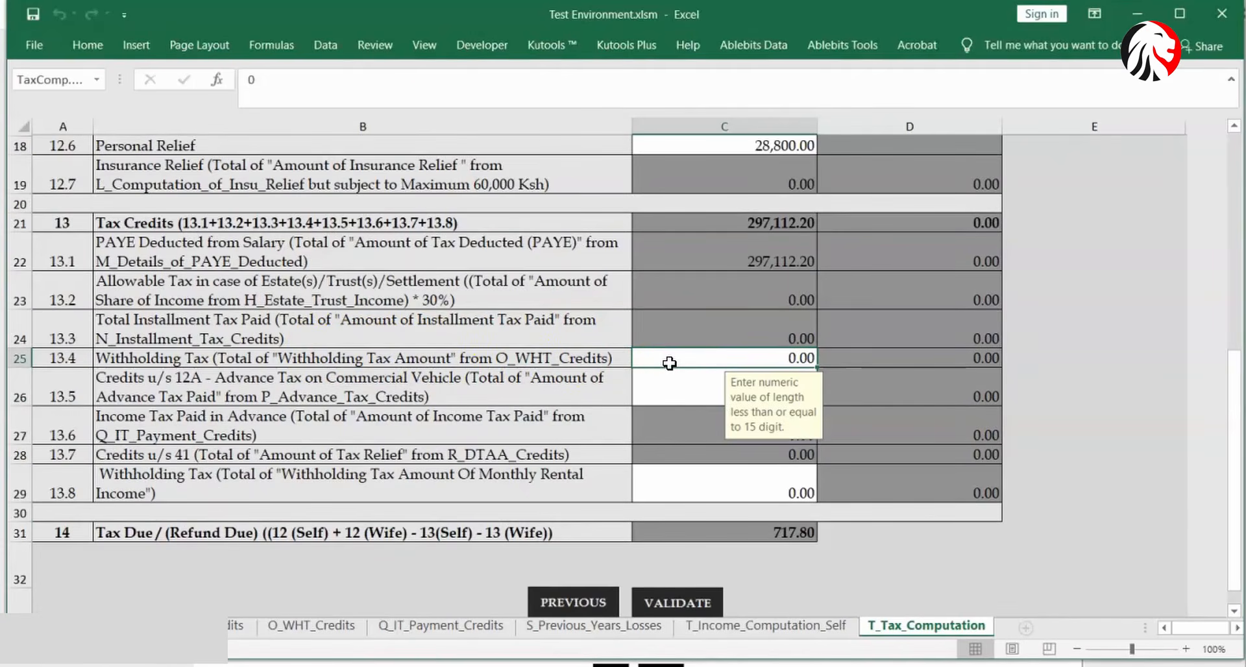
{"action": "left_click", "coordinate": [667, 384]}
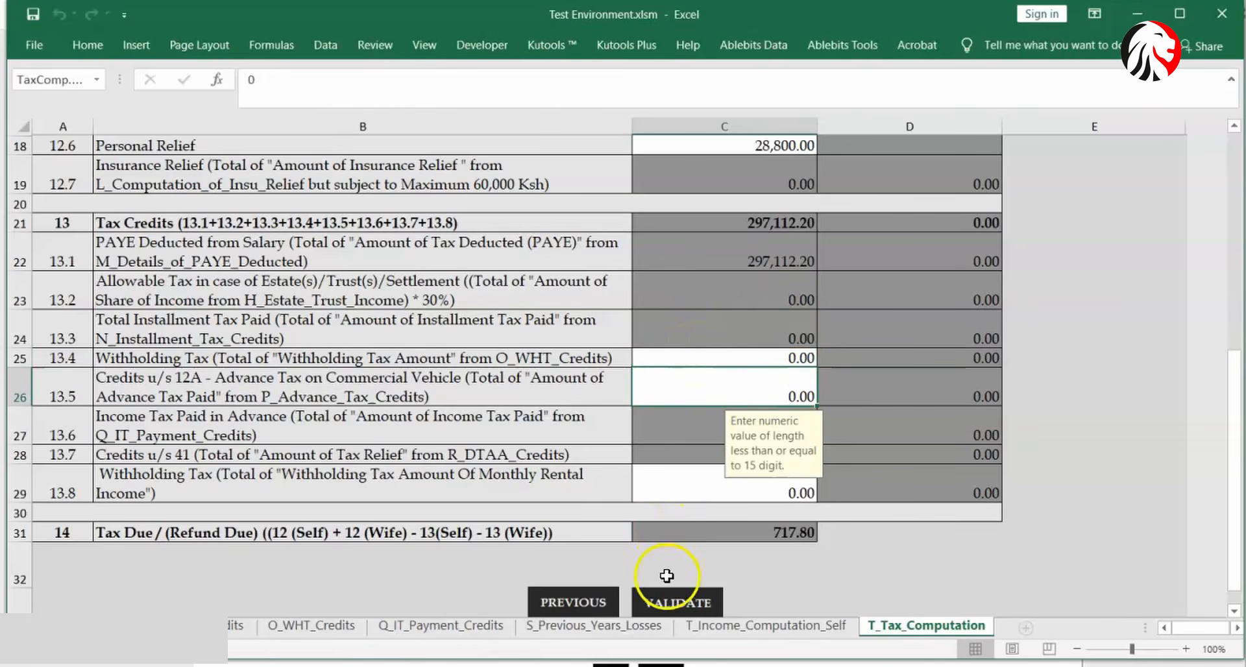
{"action": "left_click", "coordinate": [683, 595]}
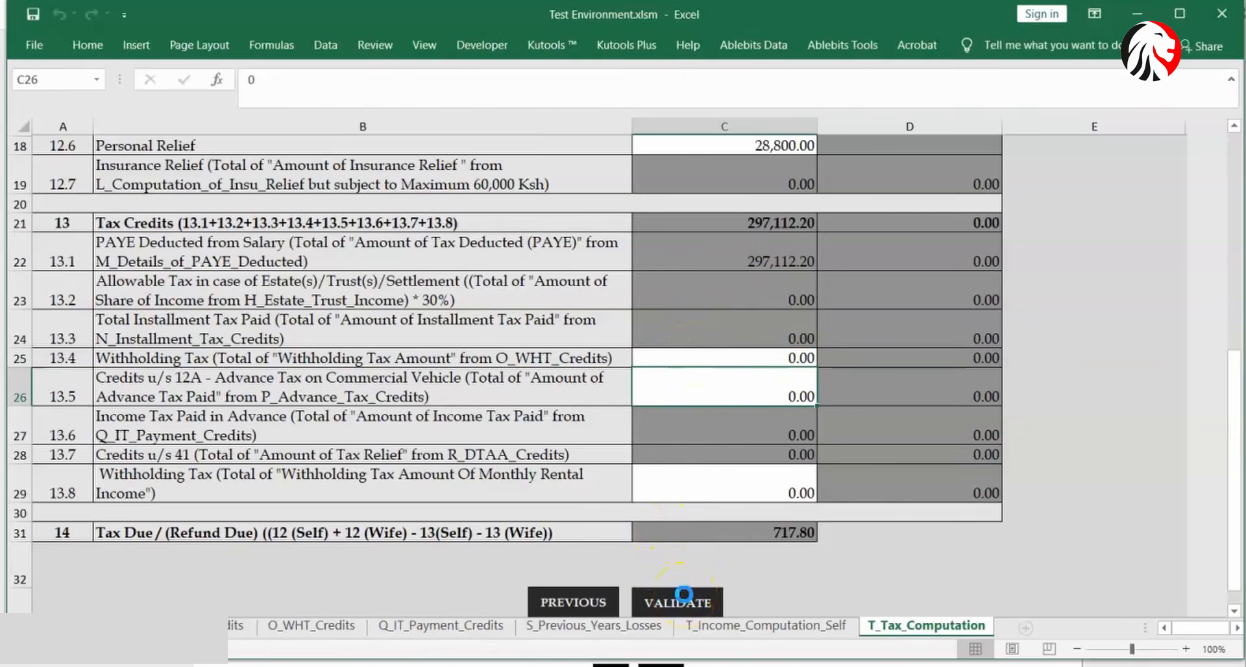
{"action": "left_click", "coordinate": [668, 422]}
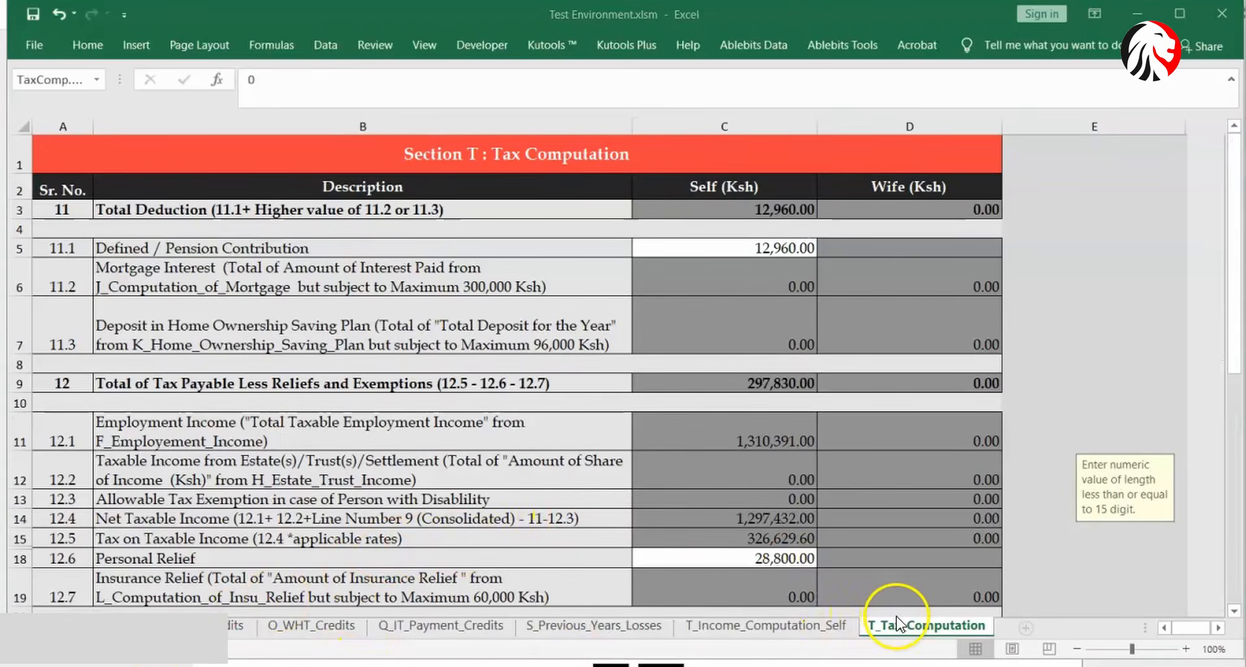
- Recheck the withholding tax credit value in C25 on T_Tax_Computation
{"action": "left_click", "coordinate": [1235, 303]}
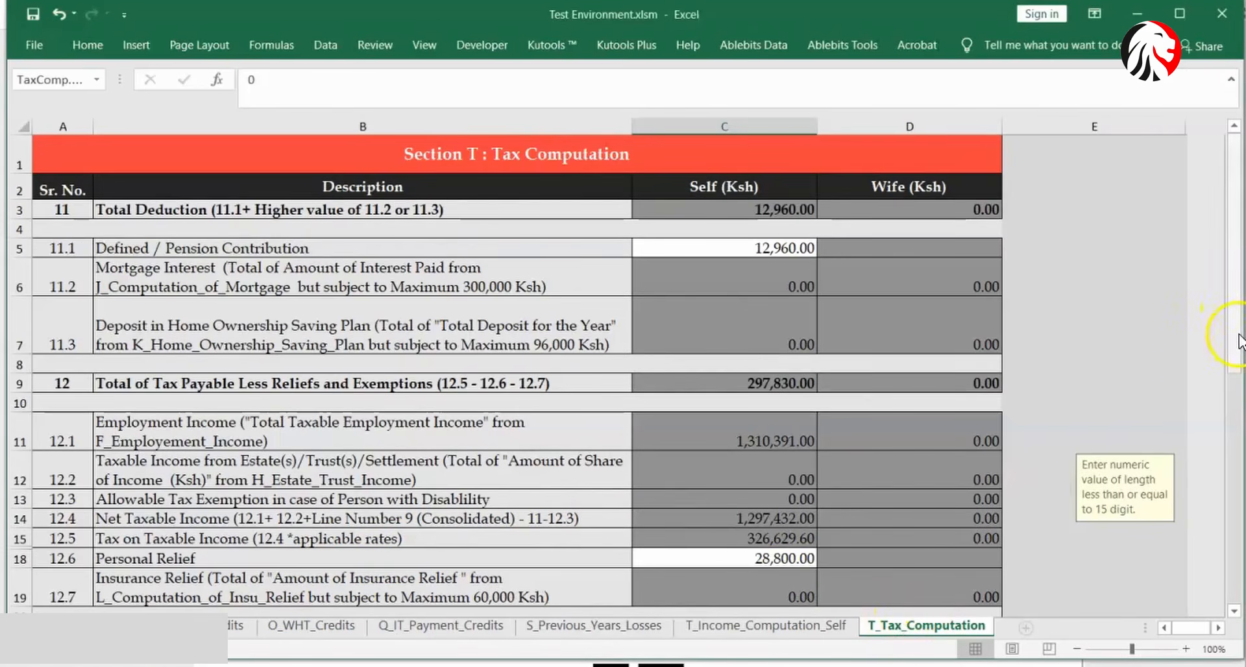
{"action": "left_click_drag", "start_coordinate": [1238, 340], "coordinate": [1232, 548]}
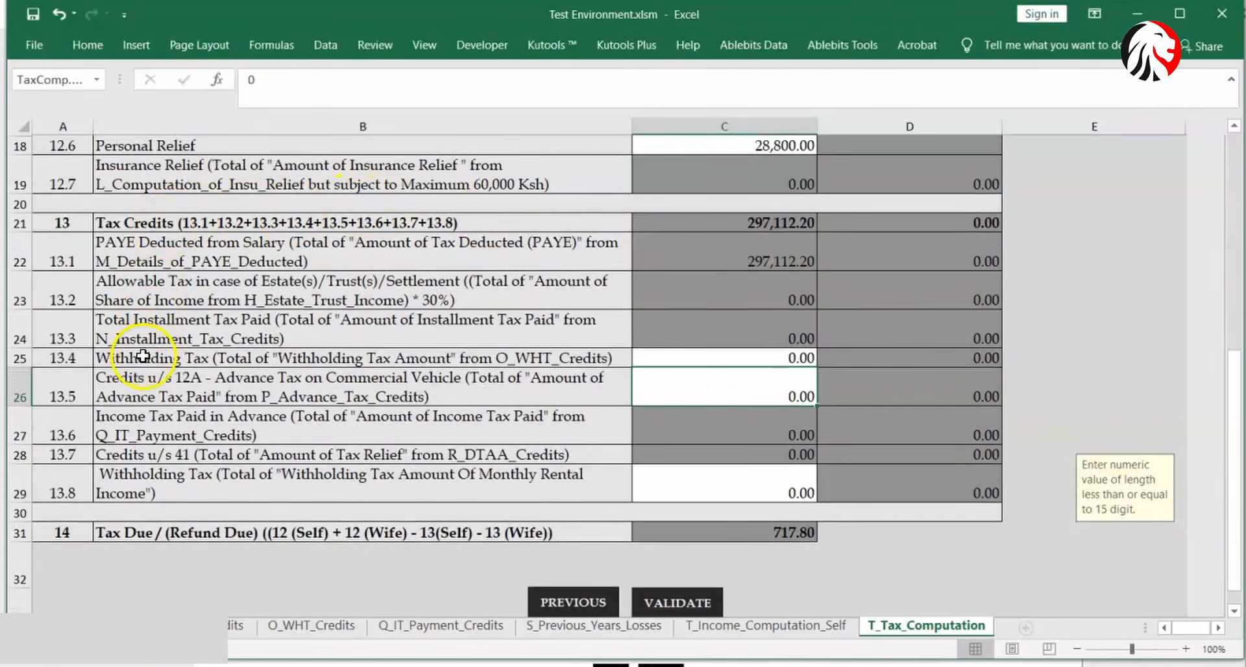
{"action": "left_click", "coordinate": [659, 357]}
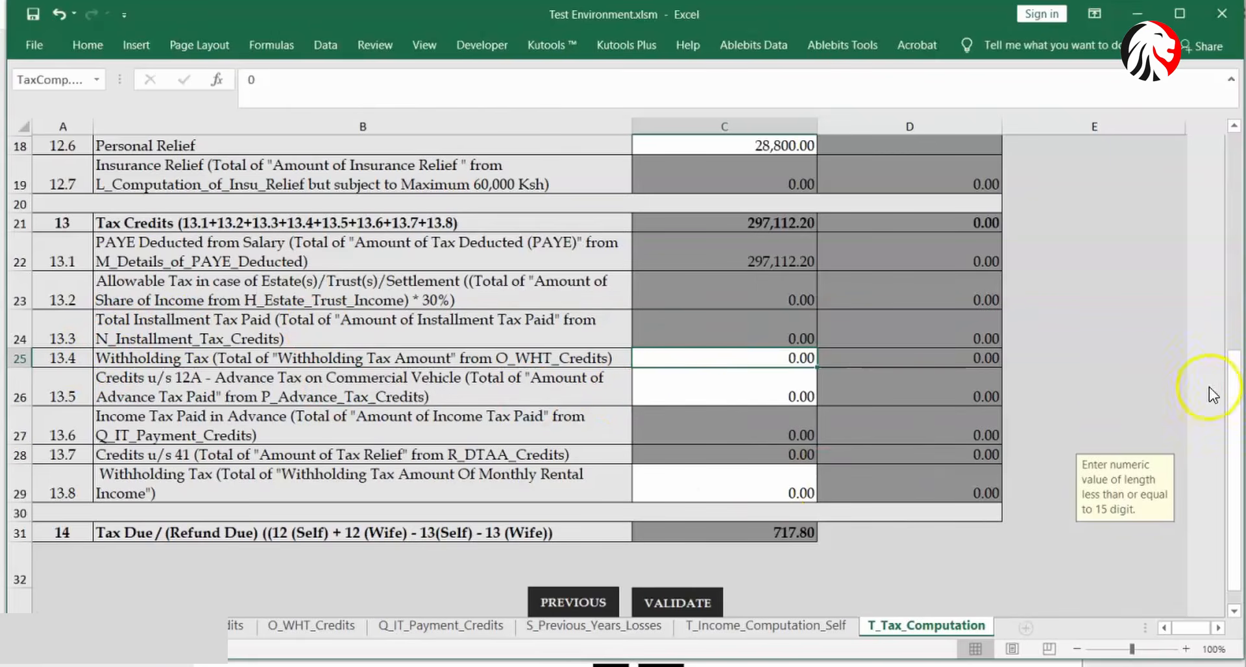
- Rerun VALIDATE, accept generating the upload file, and acknowledge the zip saved in Documents
{"action": "left_click_drag", "start_coordinate": [1232, 401], "coordinate": [1228, 423]}
{"action": "left_click", "coordinate": [694, 587]}
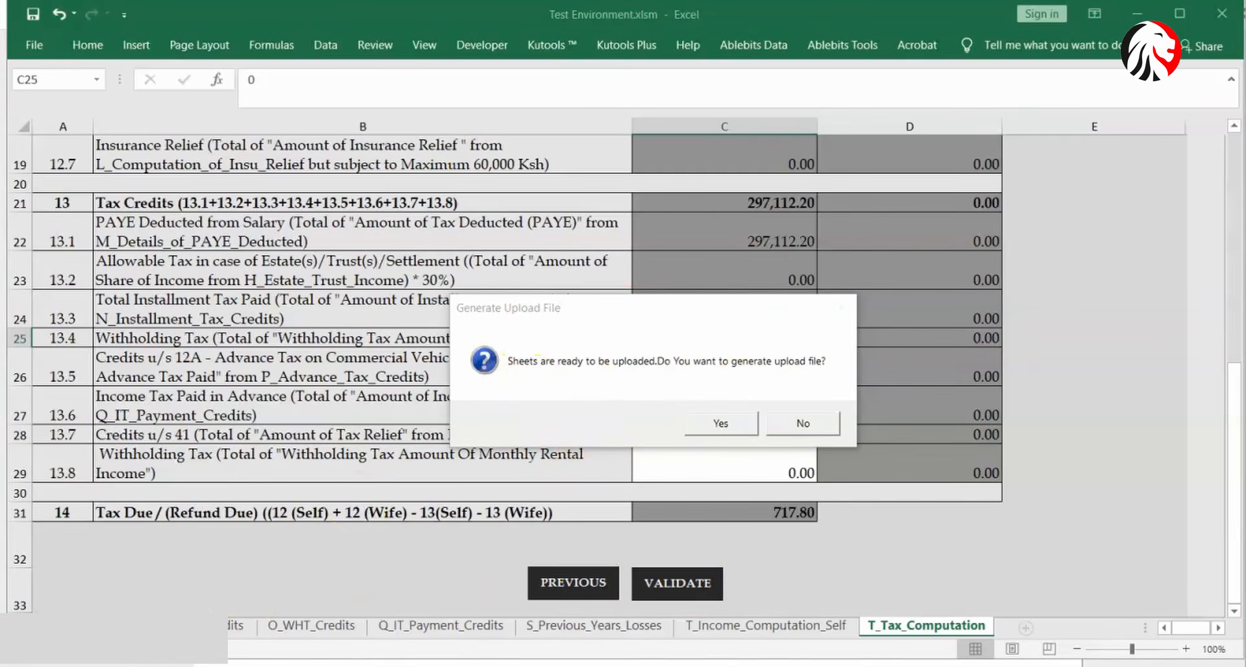
{"action": "left_click", "coordinate": [714, 425]}
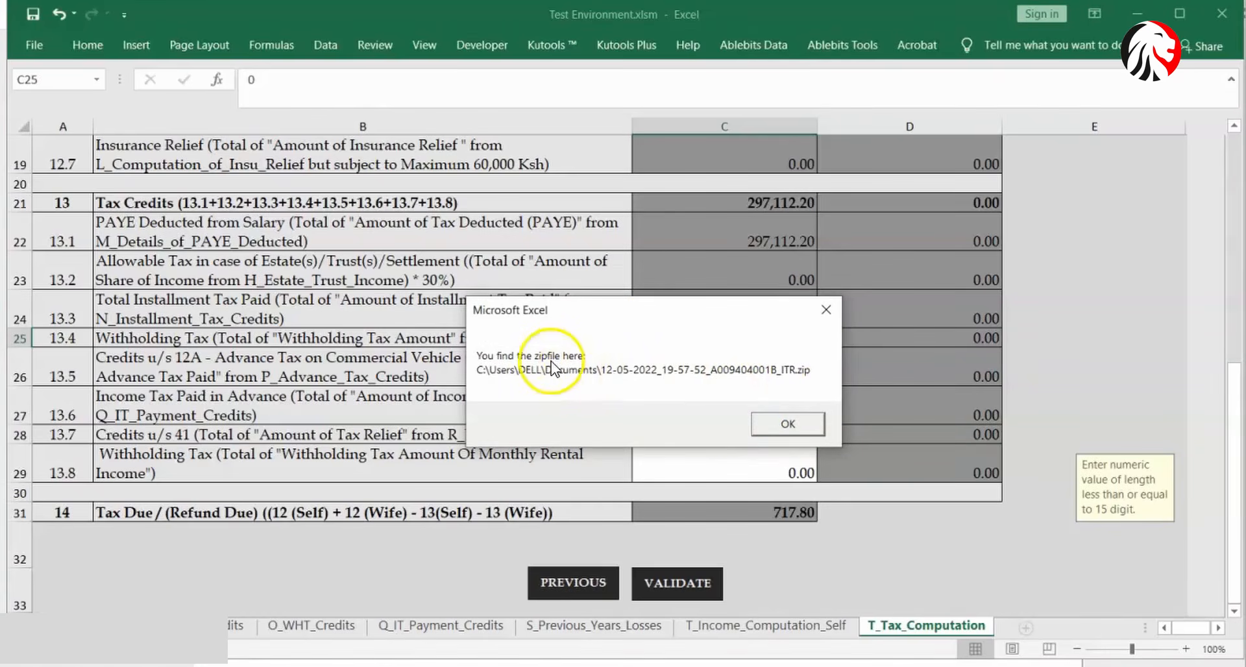
{"action": "left_click", "coordinate": [811, 429]}
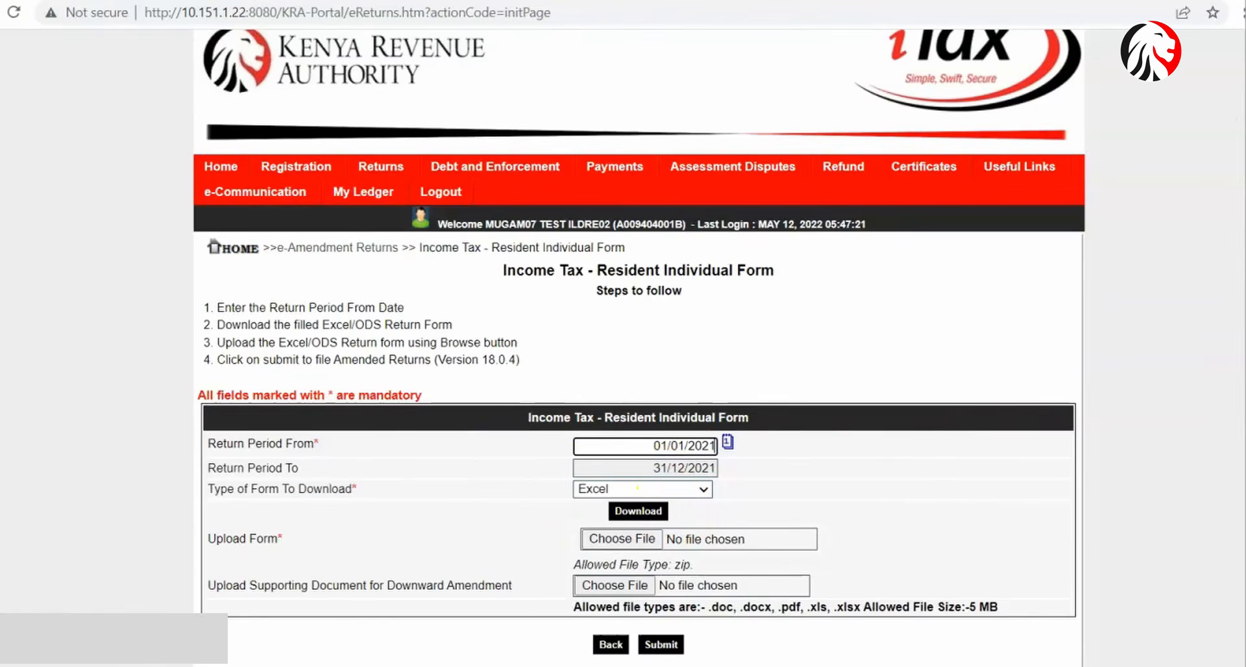
- Attach the newest ITR zip from Documents as the return form
{"action": "scroll", "coordinate": [639, 389], "scroll_direction": "down", "scroll_amount": 1}
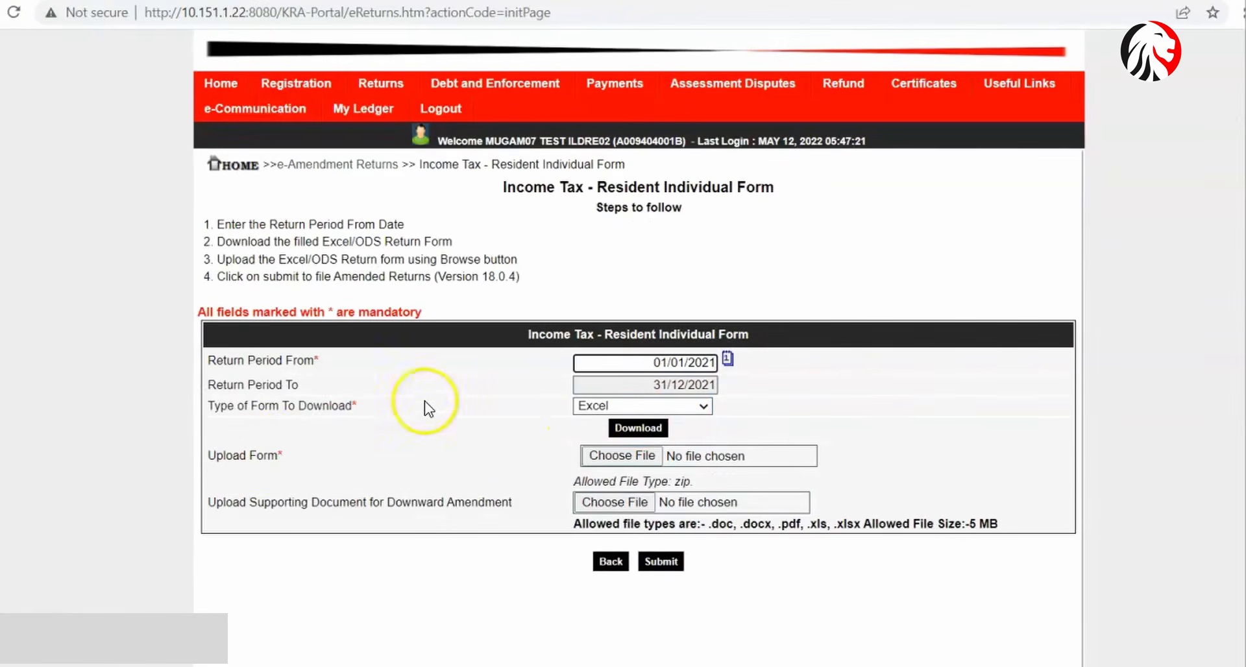
{"action": "left_click", "coordinate": [638, 457]}
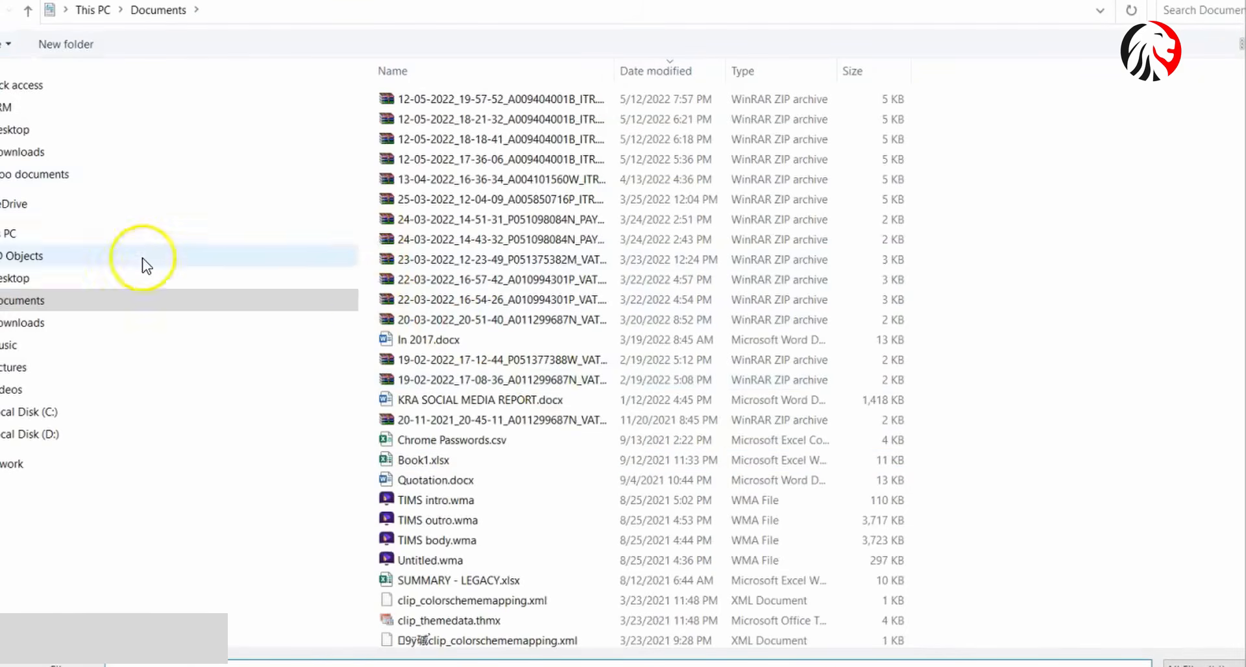
{"action": "left_click", "coordinate": [92, 303]}
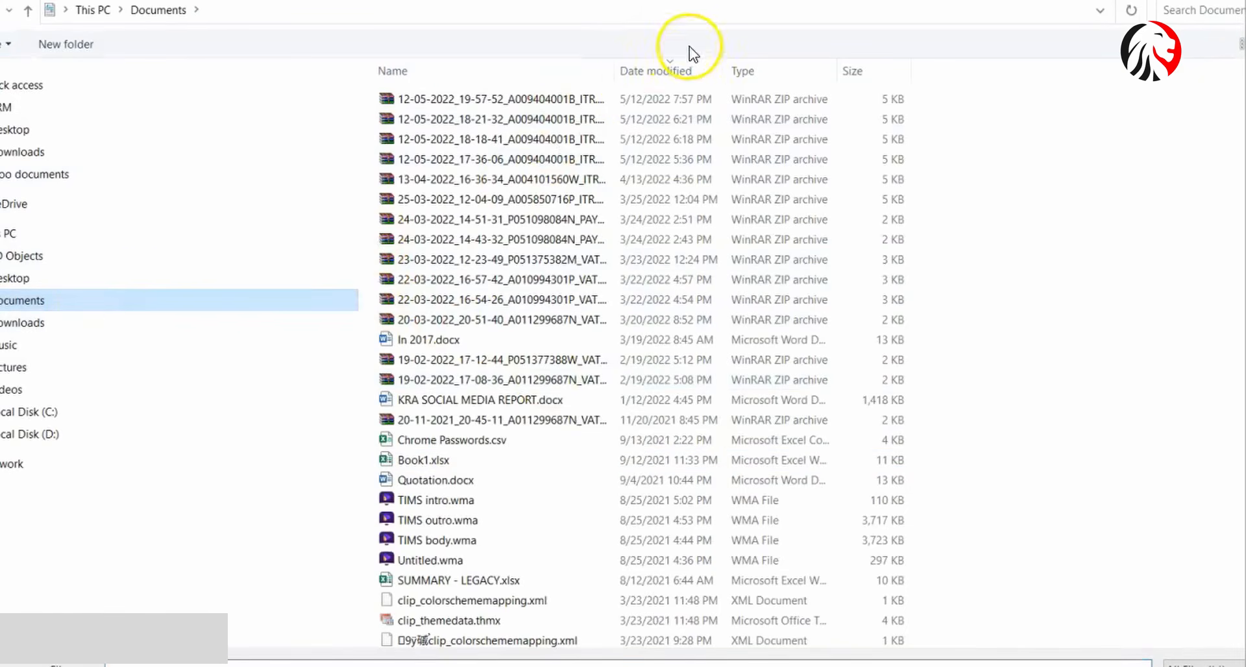
{"action": "left_click", "coordinate": [563, 97]}
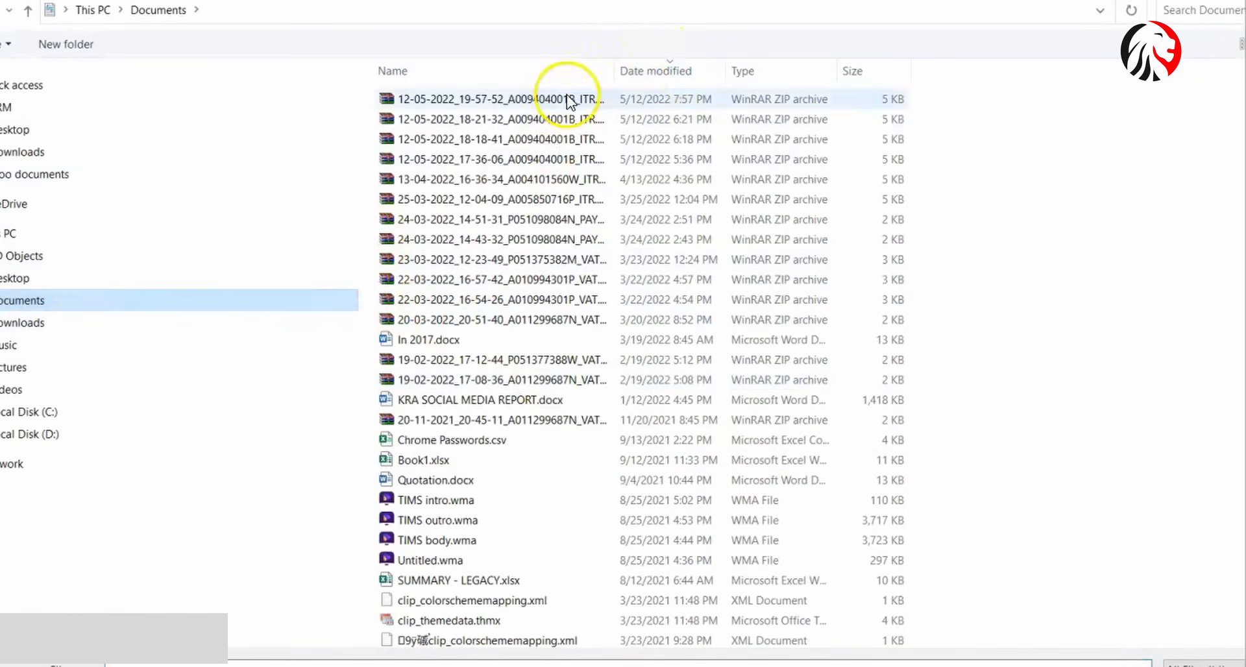
{"action": "left_click", "coordinate": [1142, 656]}
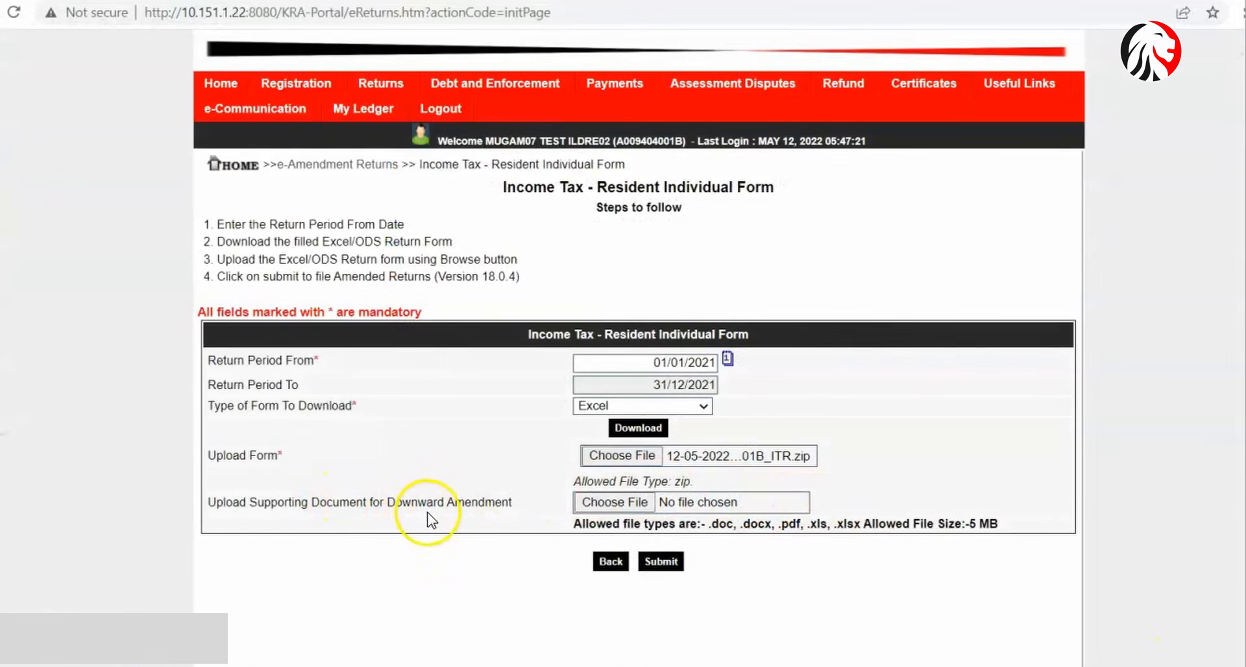
- Attach P9 FORM 2021.pdf from Downloads as the supporting document and submit
{"action": "left_click", "coordinate": [644, 504]}
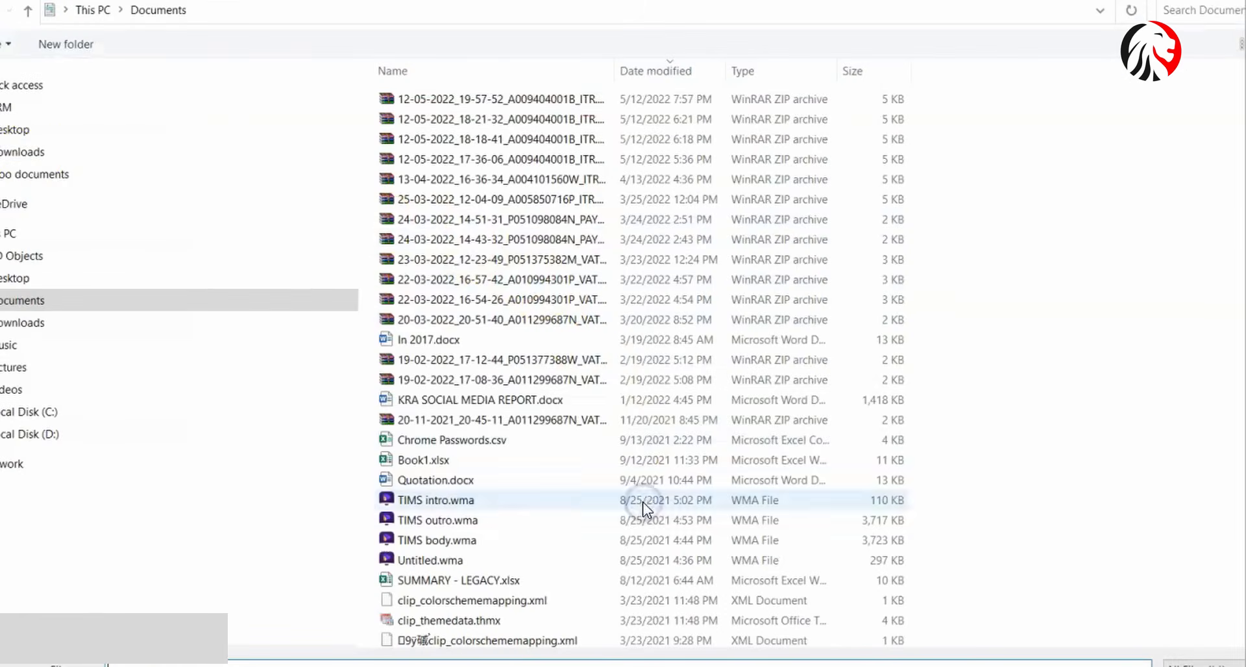
{"action": "left_click", "coordinate": [27, 159]}
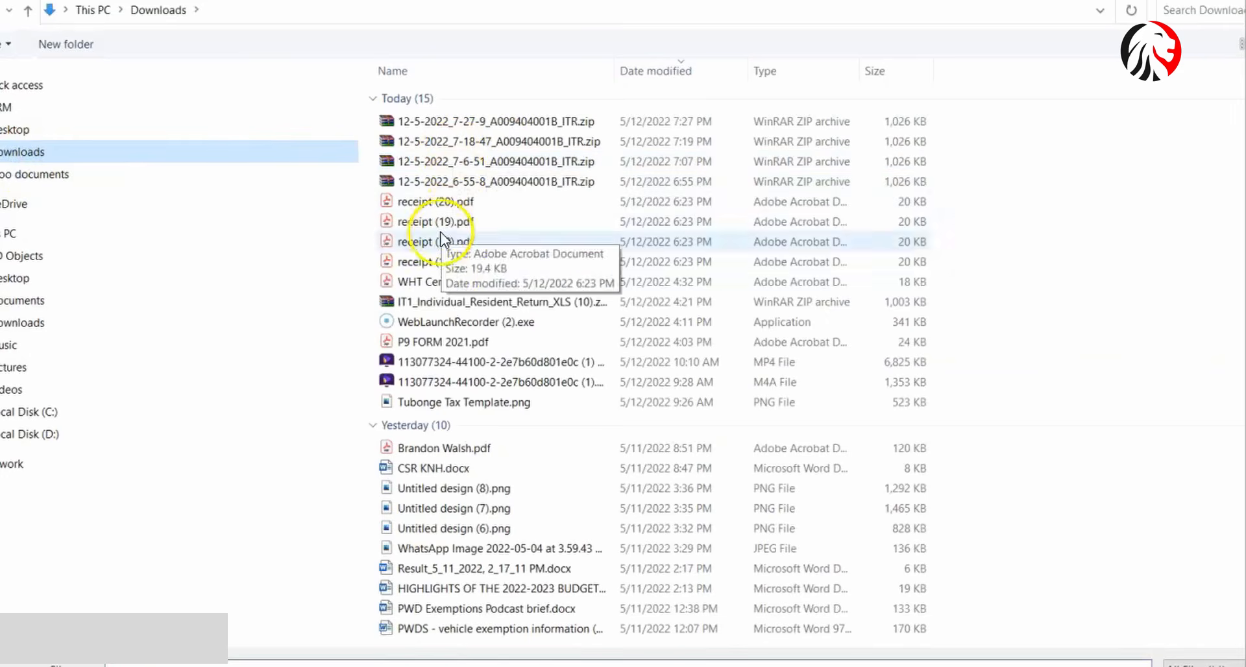
{"action": "left_click", "coordinate": [425, 342]}
{"action": "left_click", "coordinate": [1079, 650]}
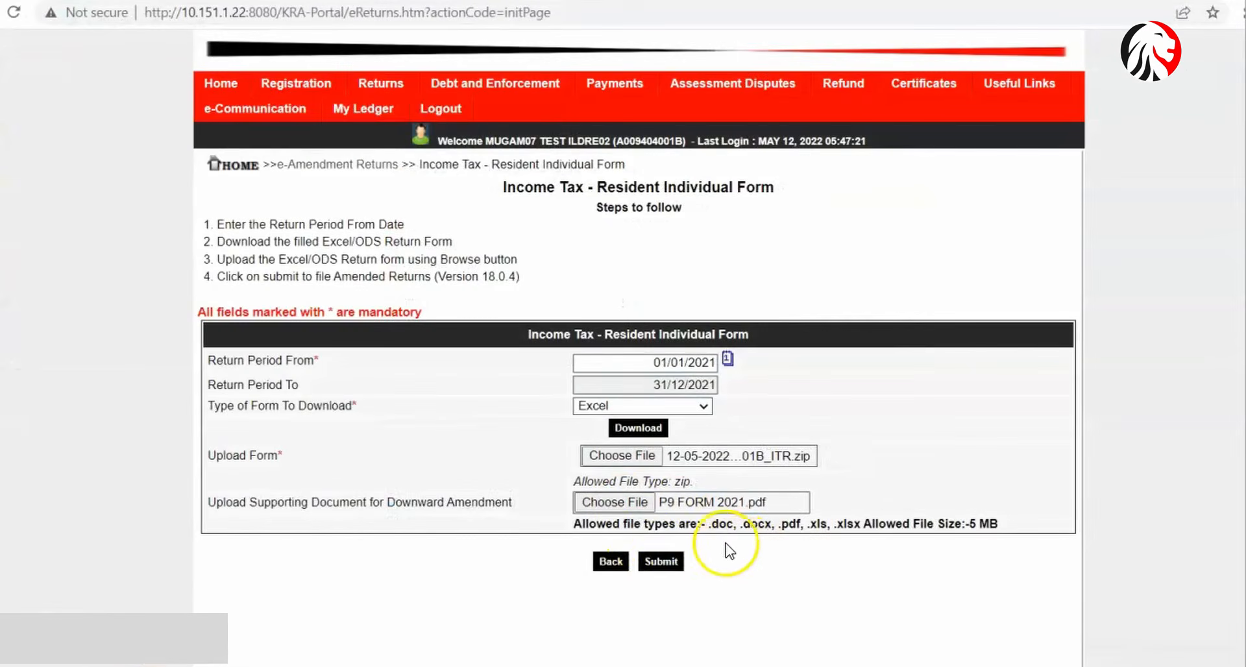
{"action": "left_click", "coordinate": [662, 562]}
- Confirm the upload prompt and reattach the newest ITR zip as the return form
{"action": "left_click", "coordinate": [736, 116]}
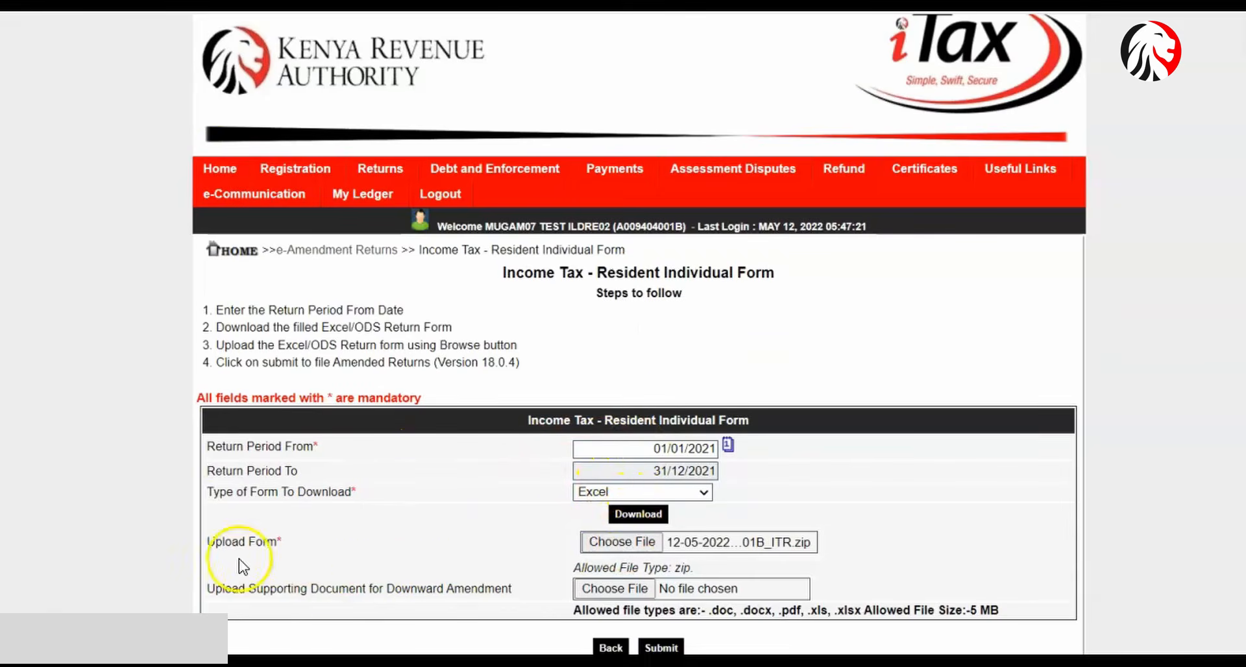
{"action": "left_click", "coordinate": [600, 547]}
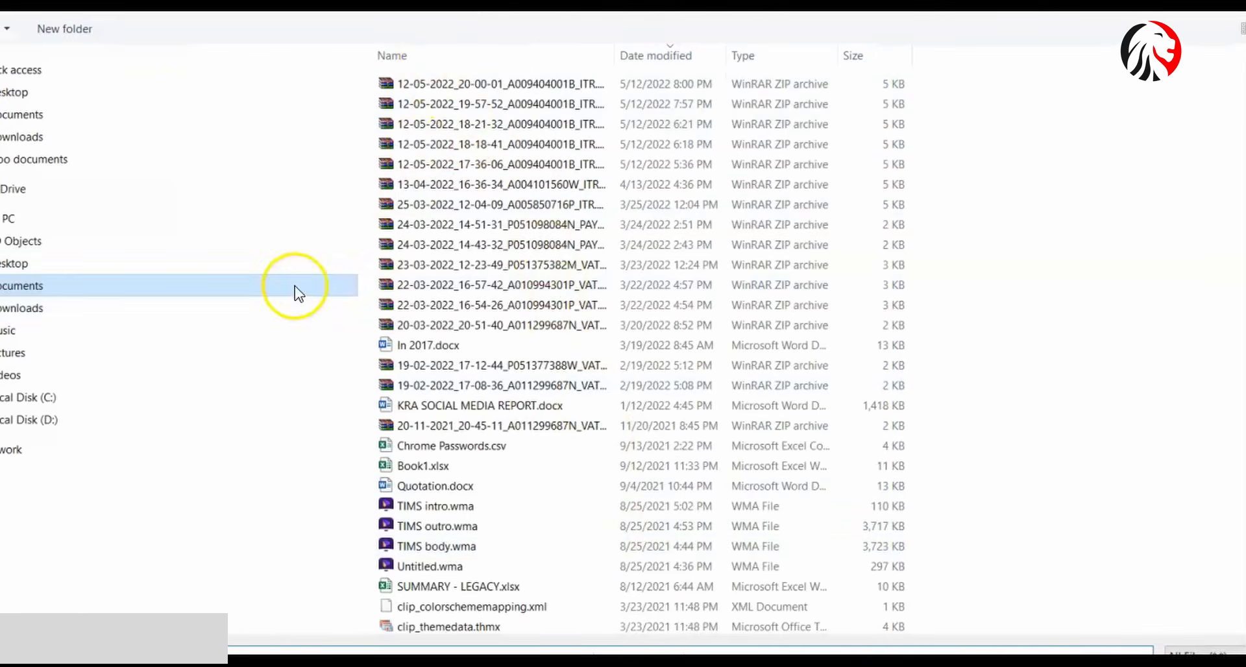
{"action": "double_click", "coordinate": [556, 84]}
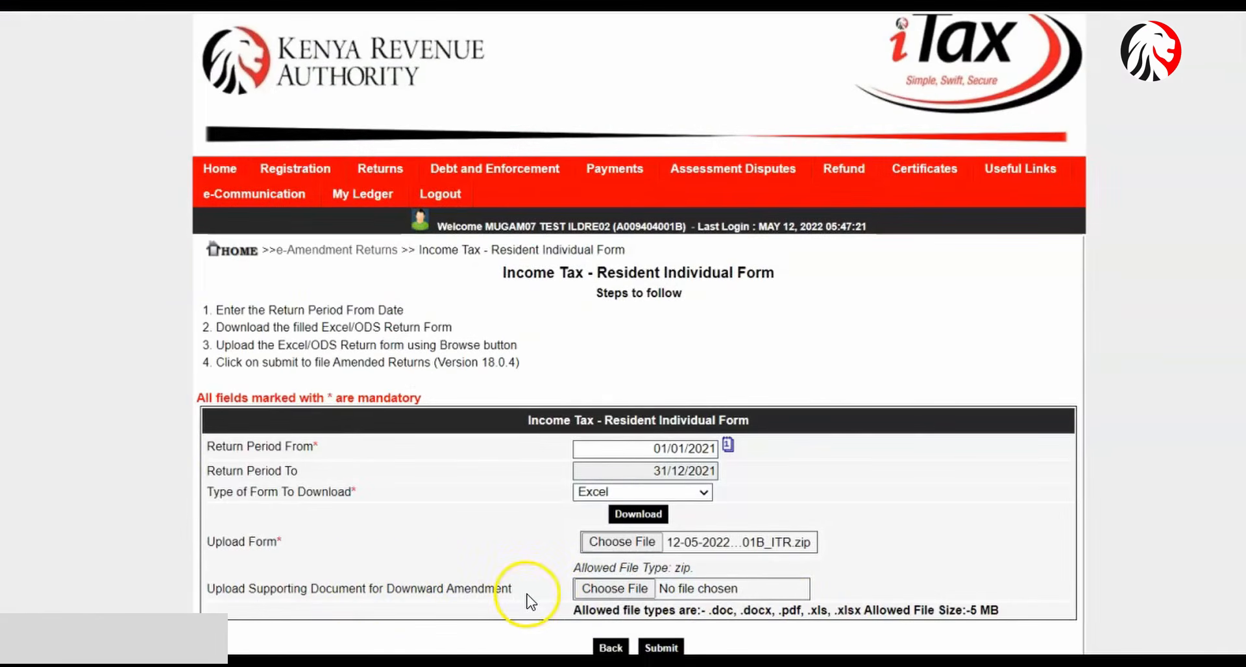
- Reattach P9 FORM 2021.pdf from Downloads as the supporting document
{"action": "left_click", "coordinate": [596, 588]}
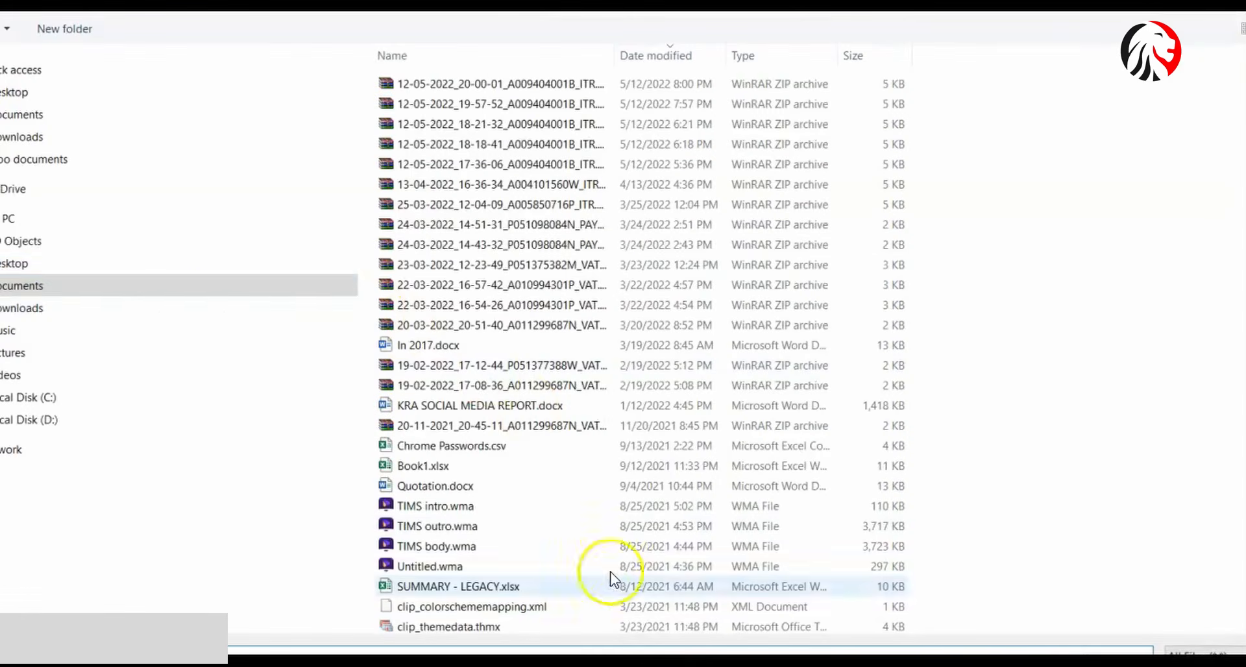
{"action": "left_click", "coordinate": [42, 310]}
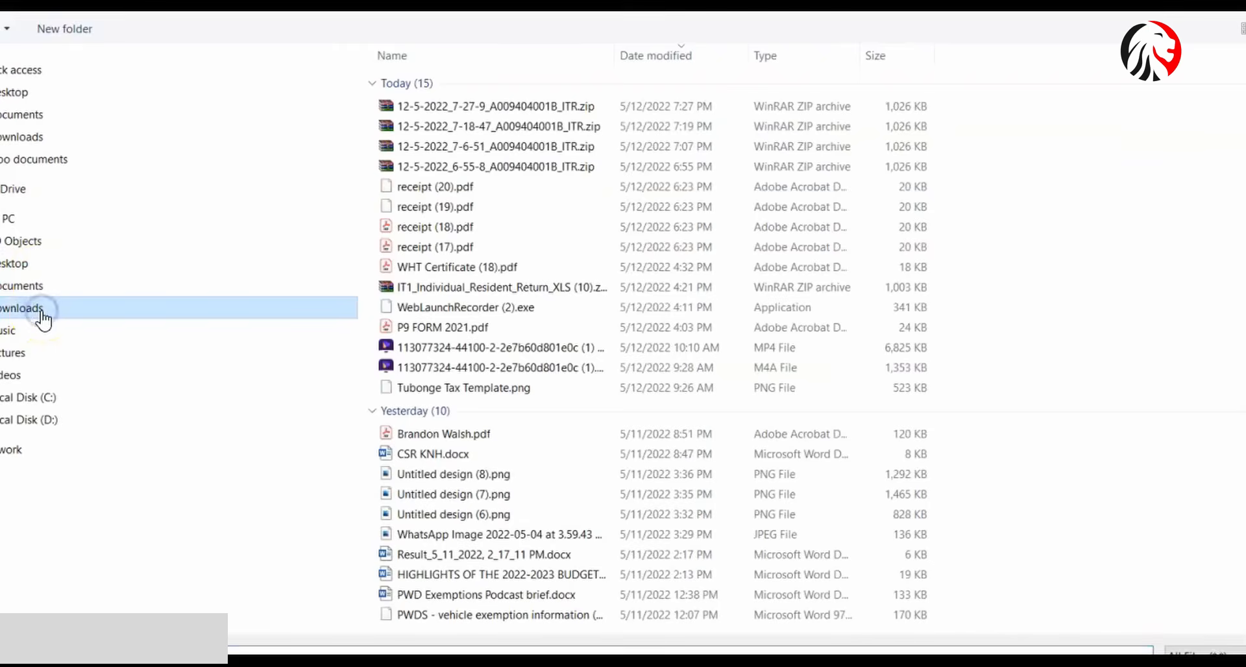
{"action": "left_click", "coordinate": [444, 326]}
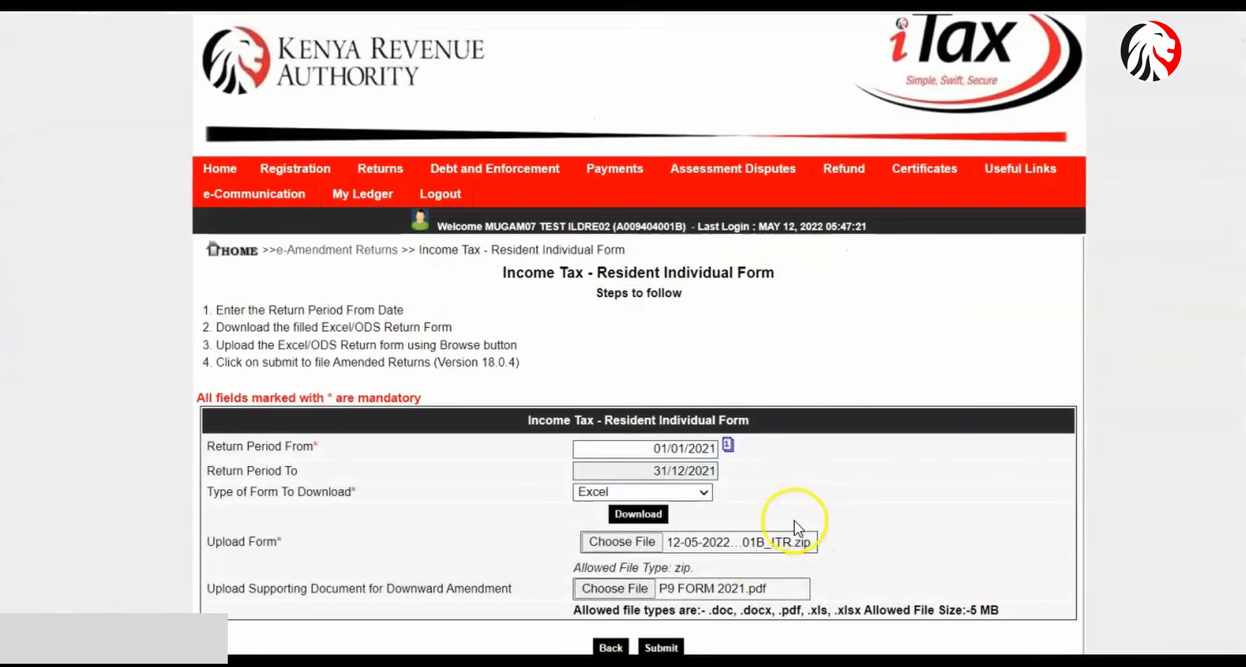
- Submit the amended return and confirm the upload
{"action": "left_click", "coordinate": [675, 647]}
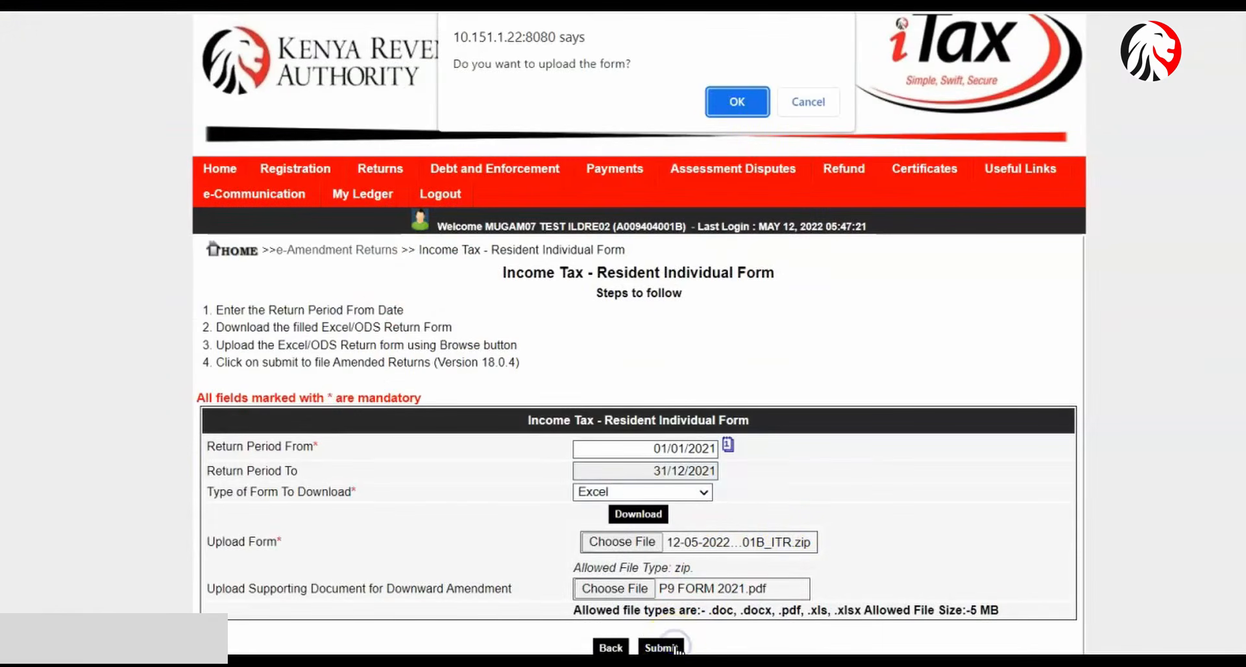
{"action": "left_click", "coordinate": [737, 101]}
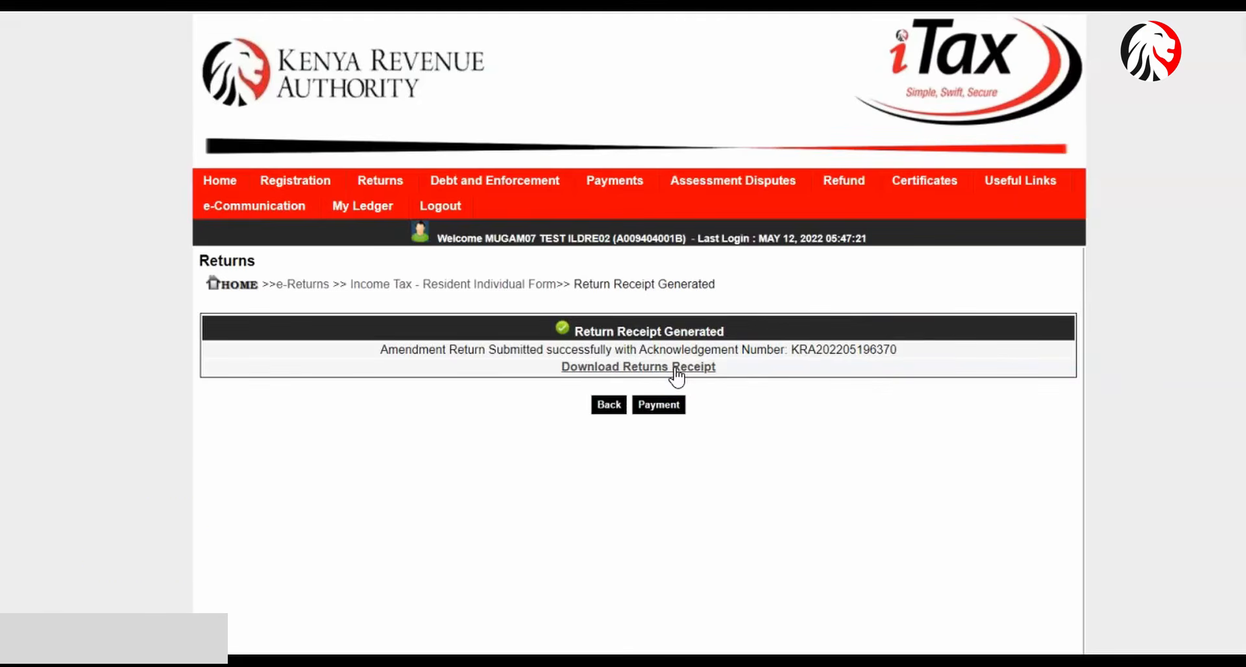
{"action": "left_click", "coordinate": [427, 532]}
{"action": "left_click", "coordinate": [451, 499]}
- Download the returns receipt from the Return Receipt Generated page
{"action": "left_click", "coordinate": [696, 369]}
{"action": "left_click", "coordinate": [399, 475]}
{"action": "left_click", "coordinate": [584, 373]}
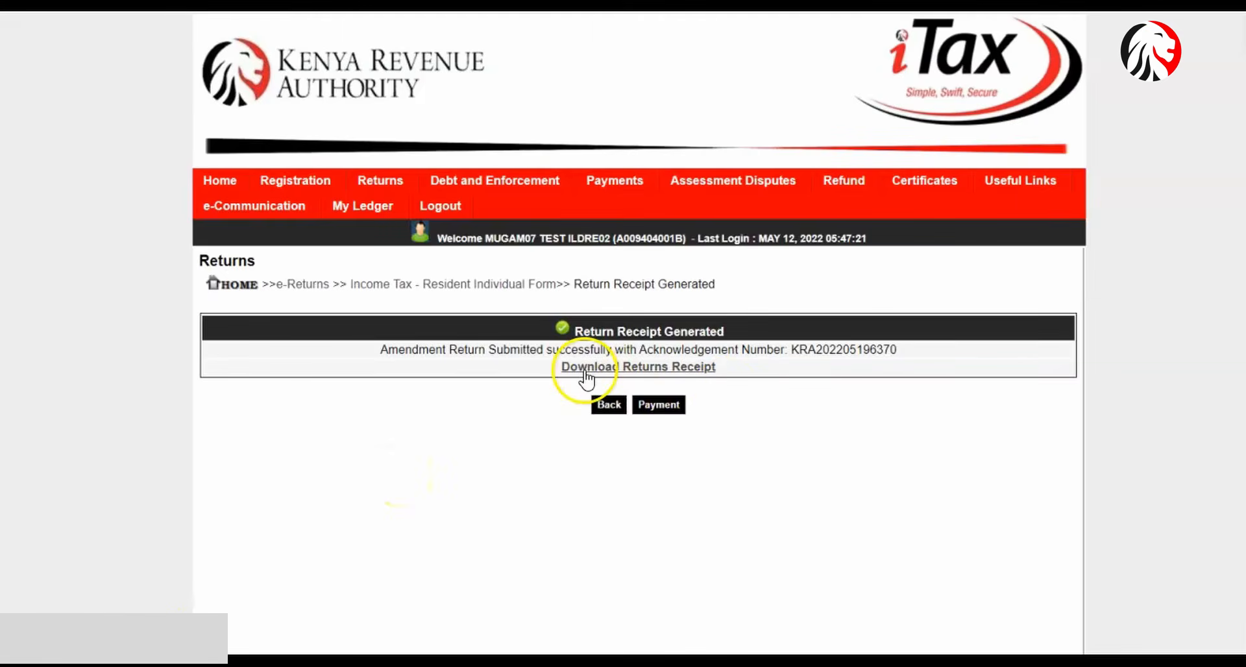